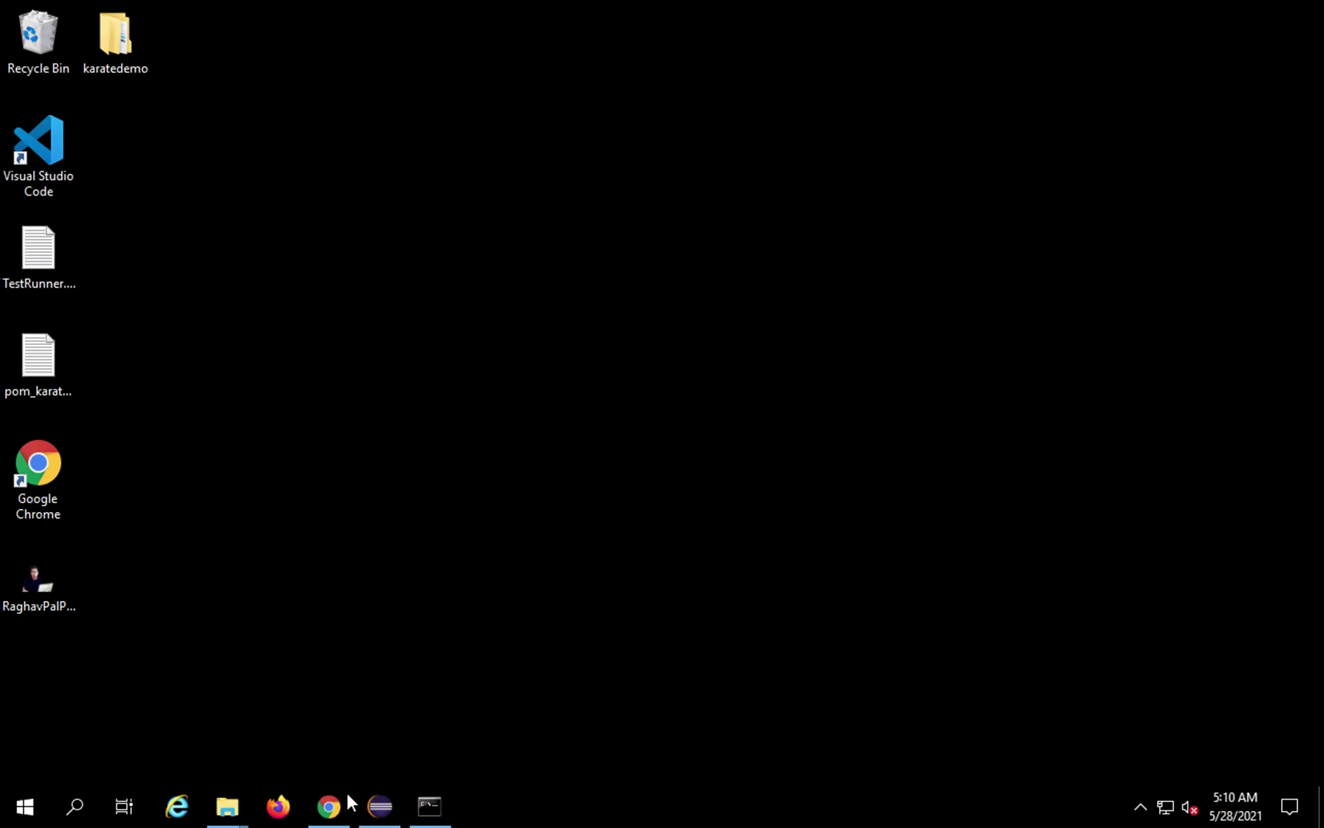
- Run a Google search in Chrome for 'java jdk download' from the suggestions
click(338, 811)
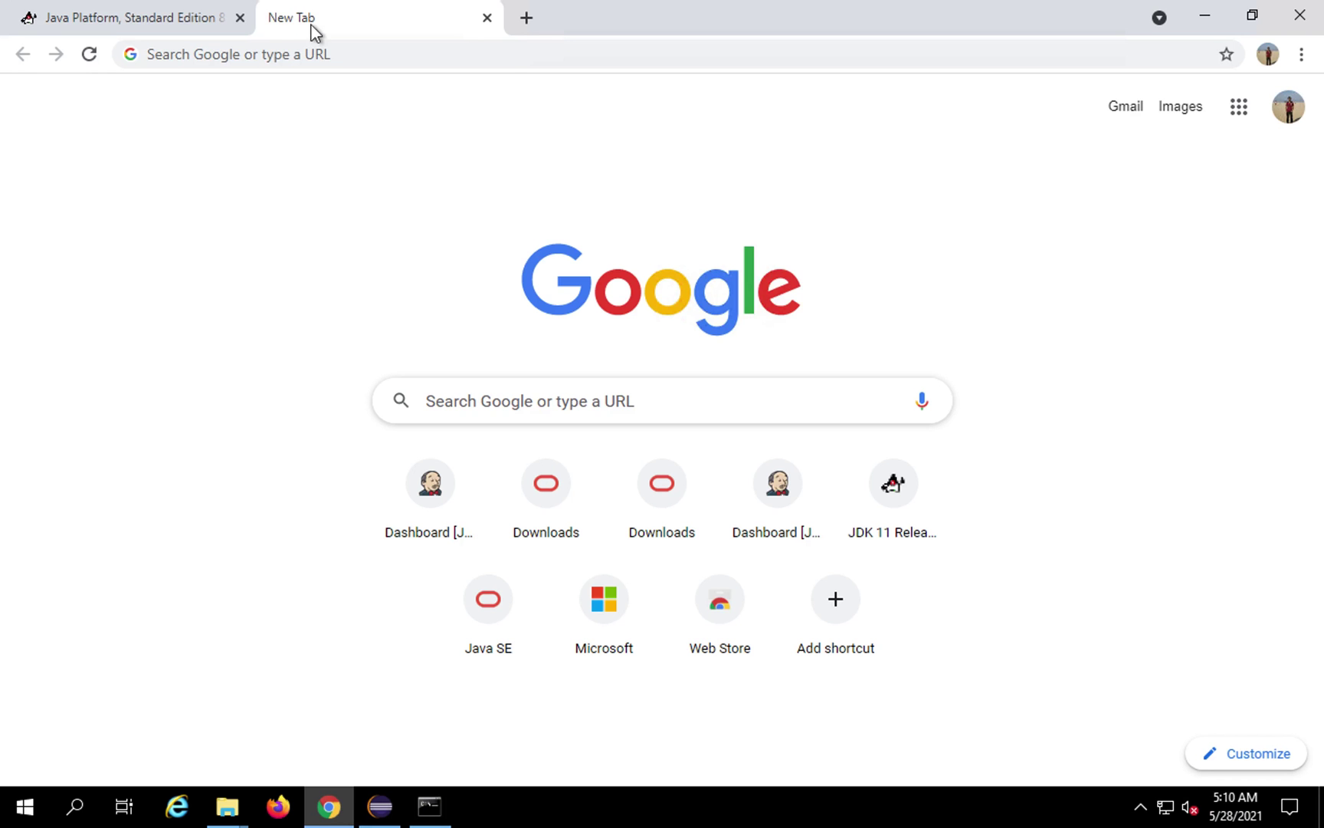
click(474, 394)
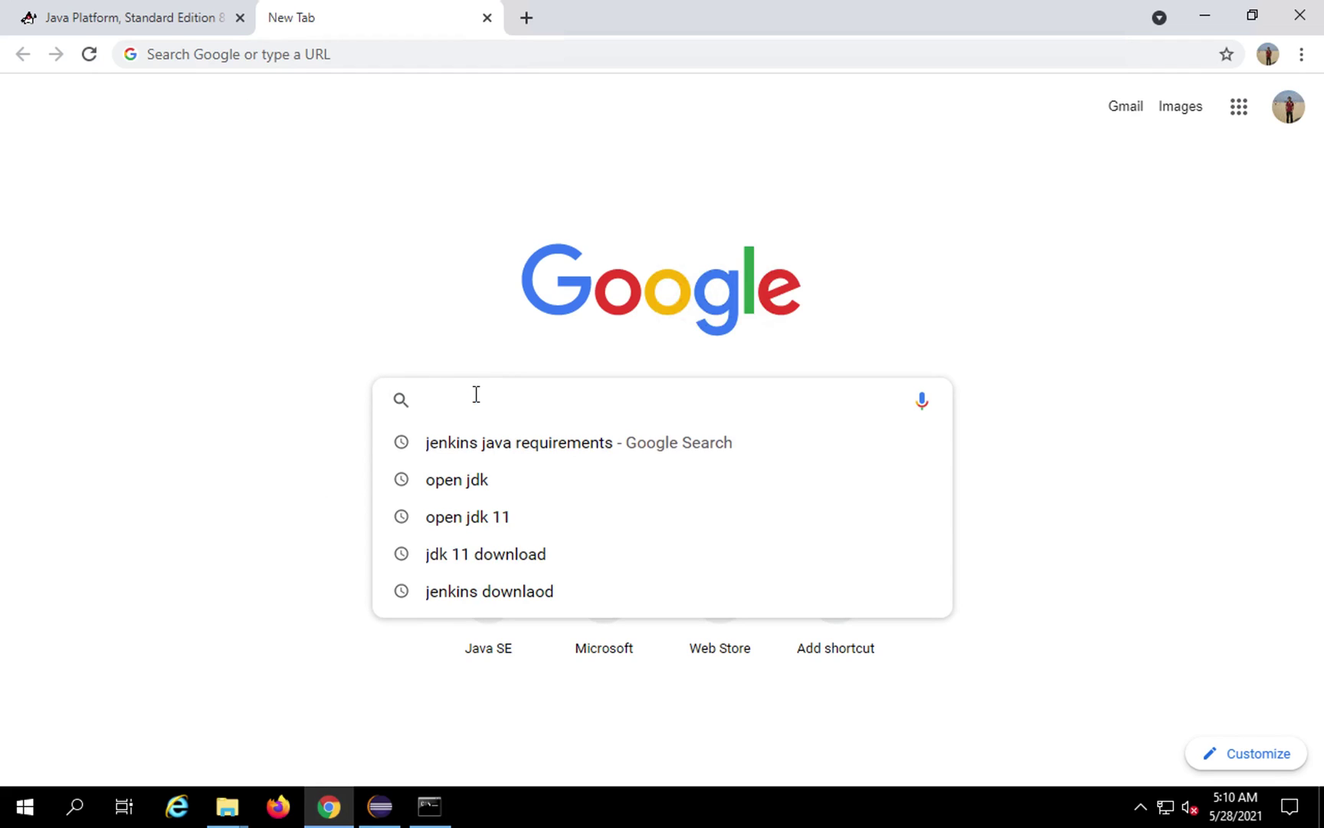
key(Down)
text(java)
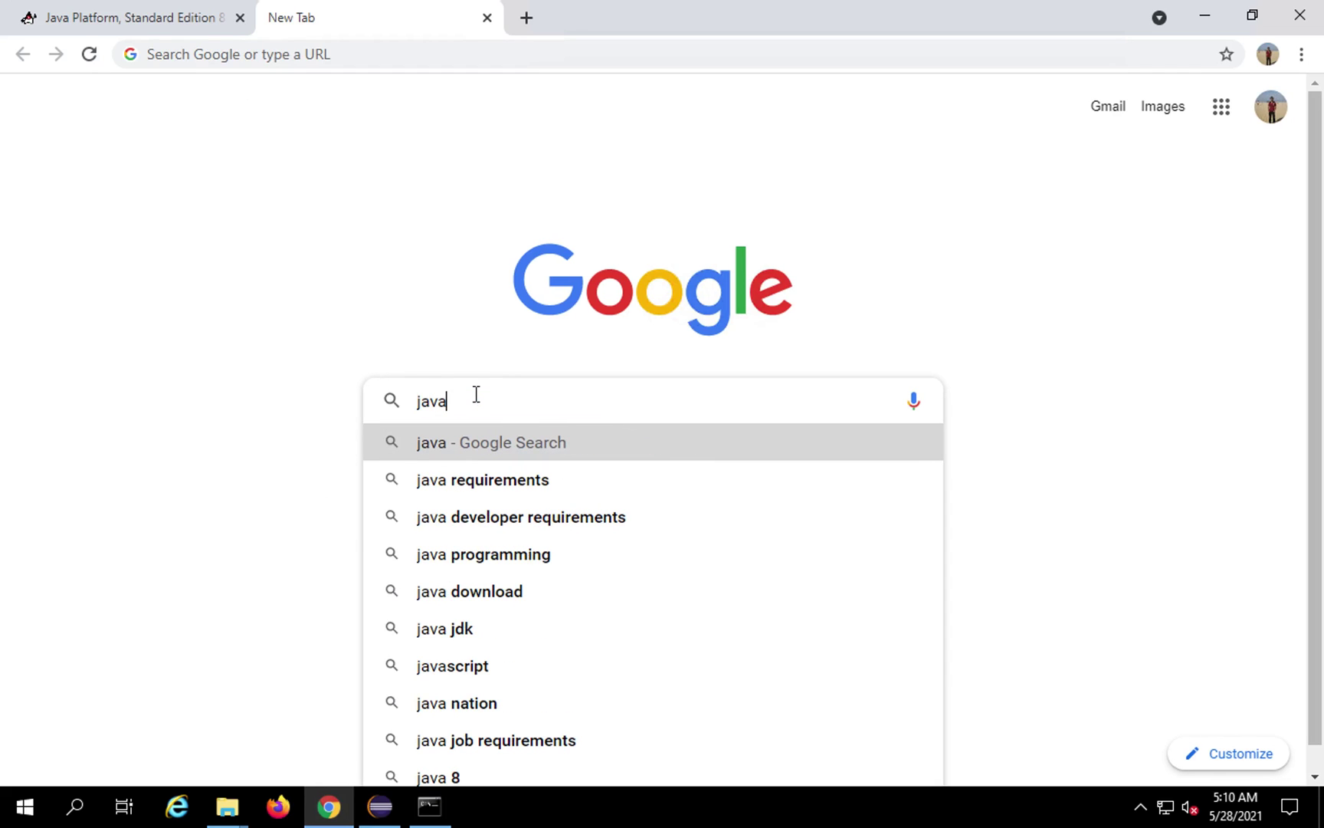
text( jdk)
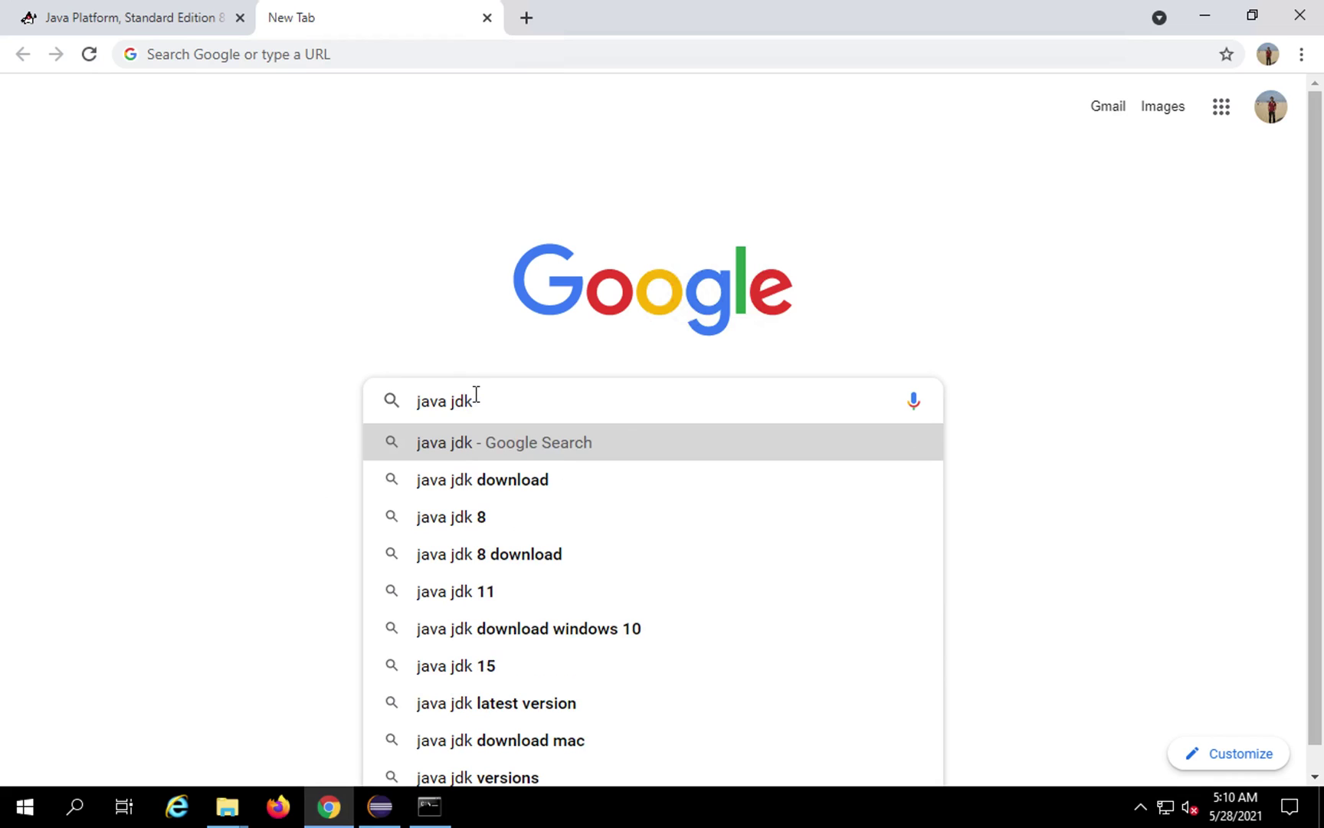
key(Down)
key(Return)
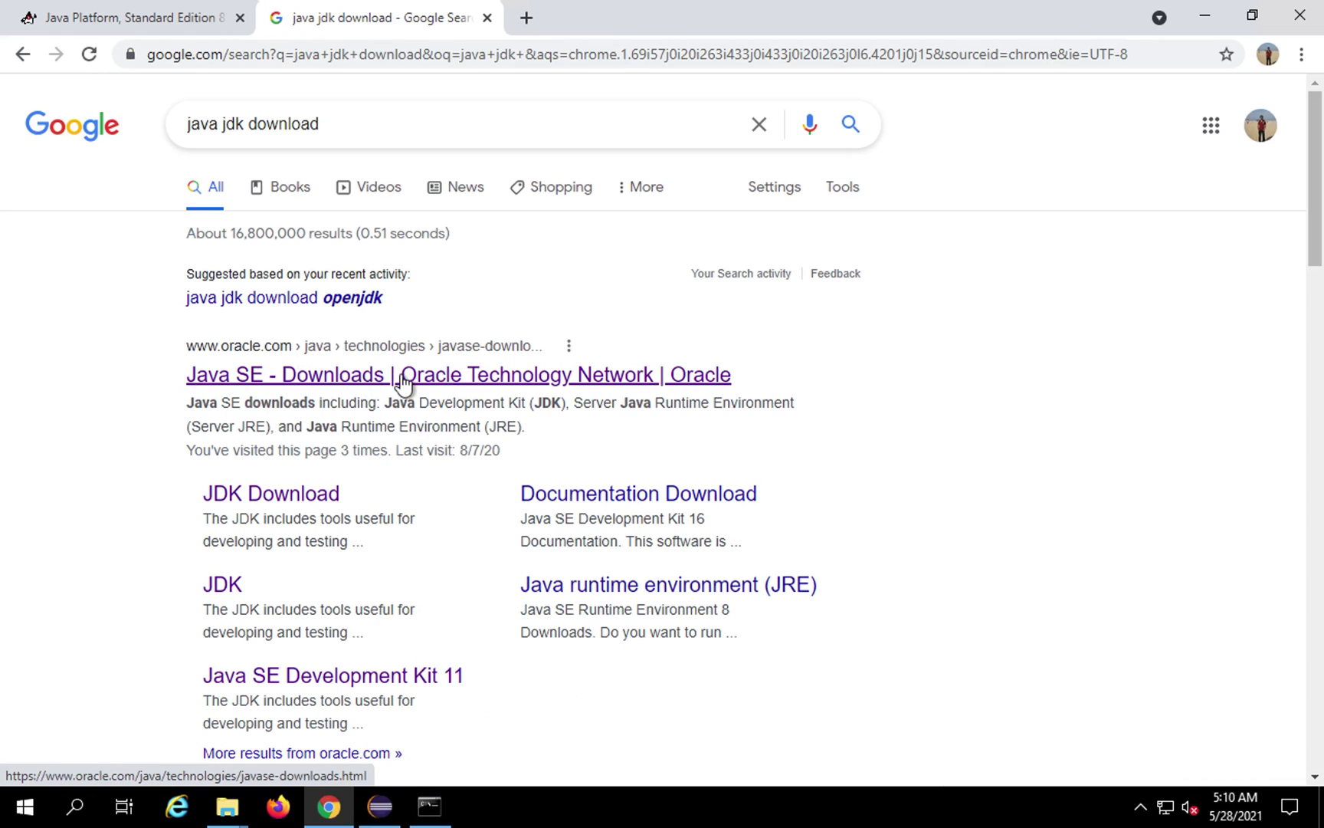
- Go from Oracle's Java SE Downloads result to the JDK 16.0.1 download page and browse its package list
click(401, 376)
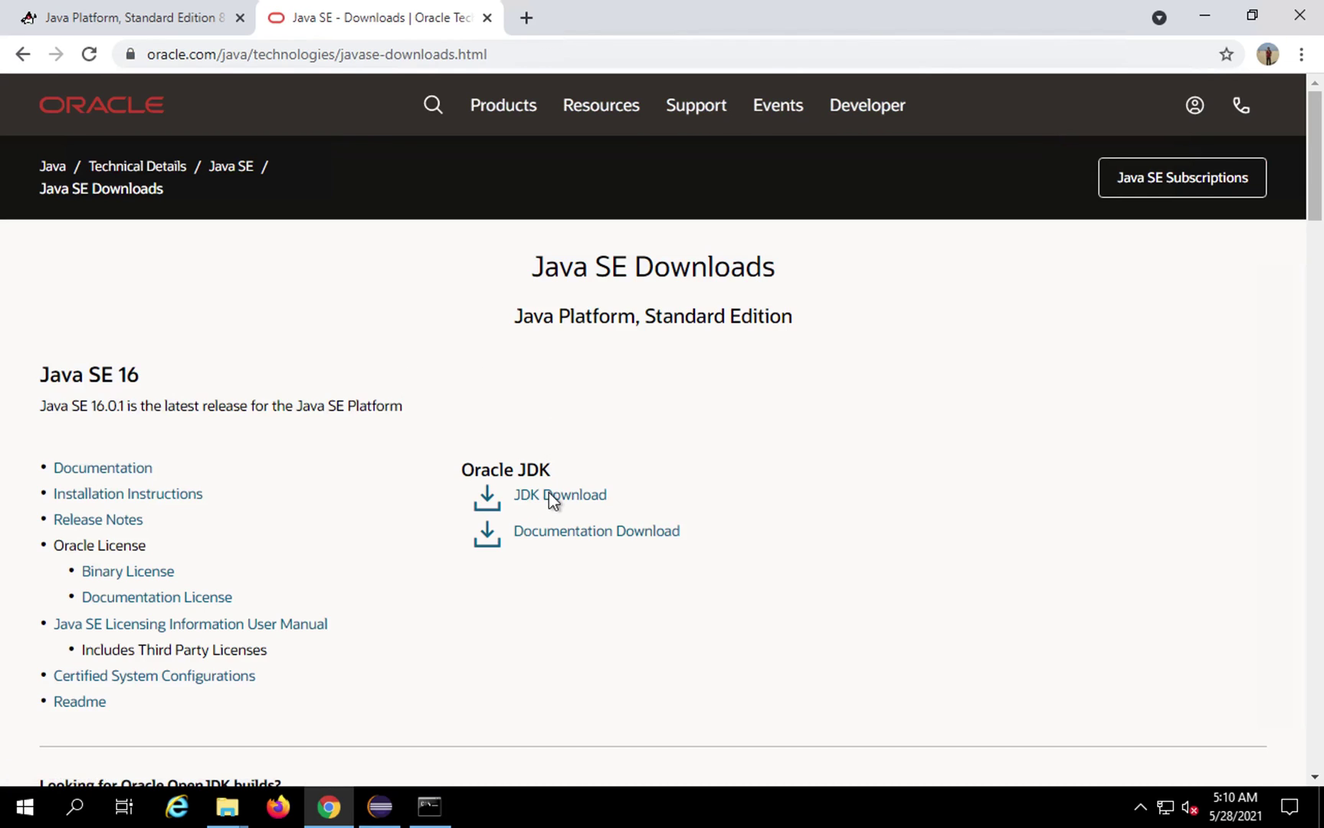
click(555, 499)
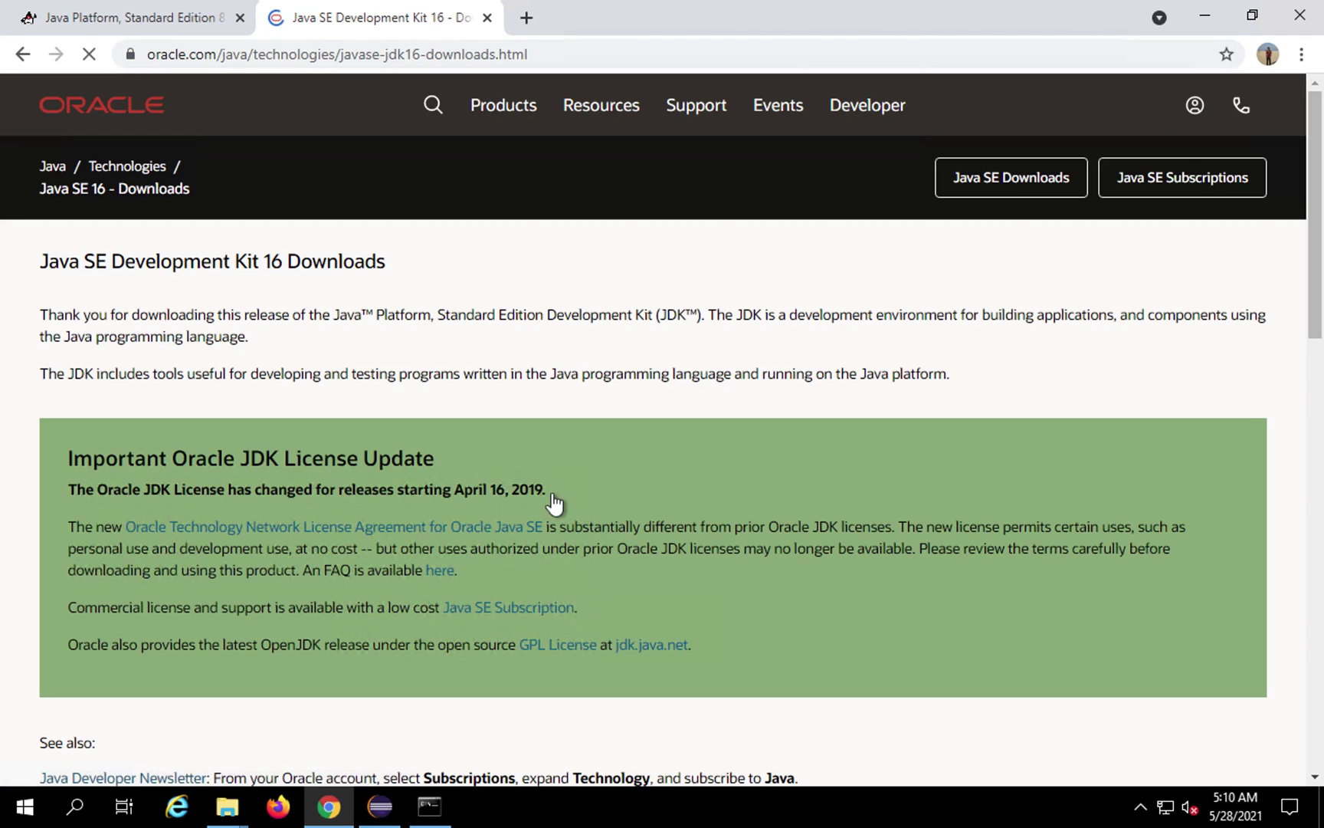
scroll(292, 491, down, 8)
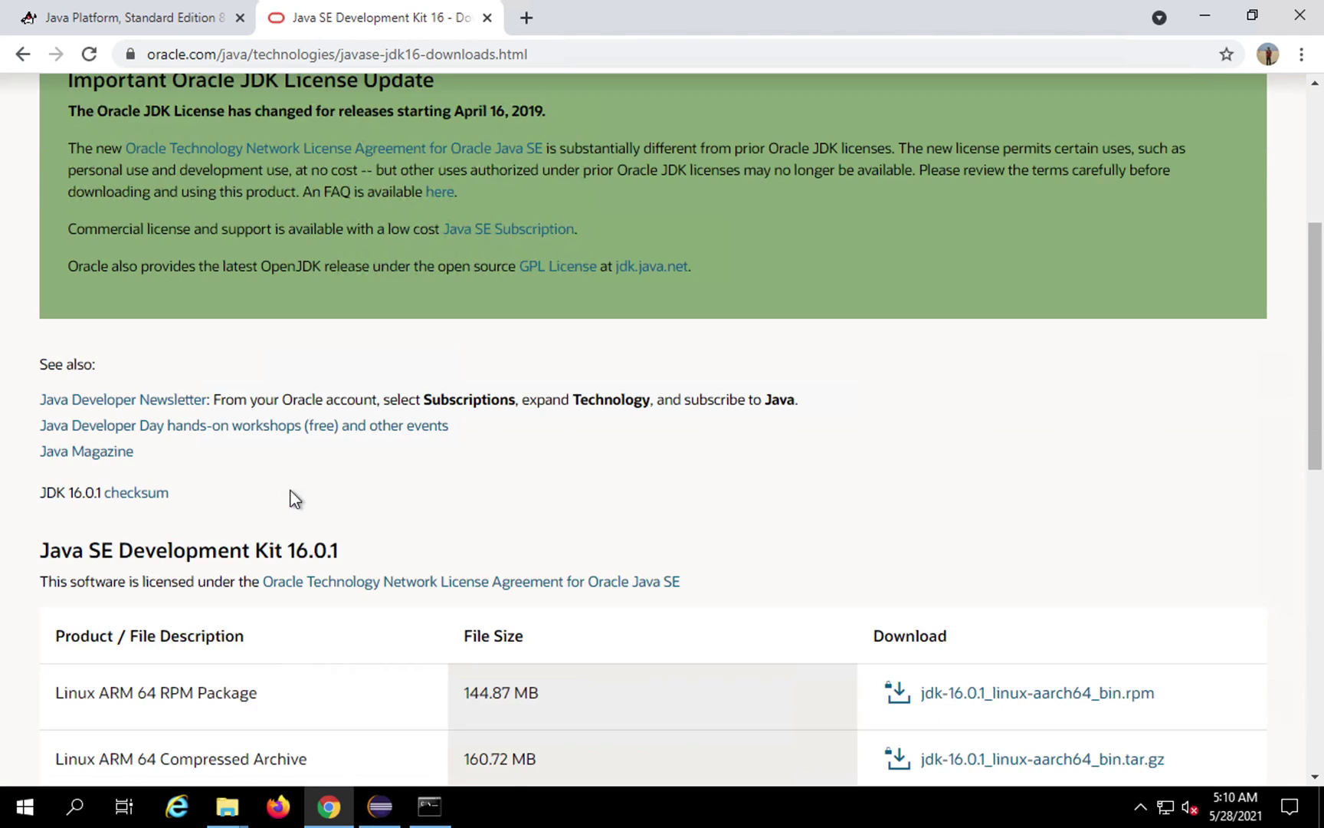
scroll(291, 490, down, 3)
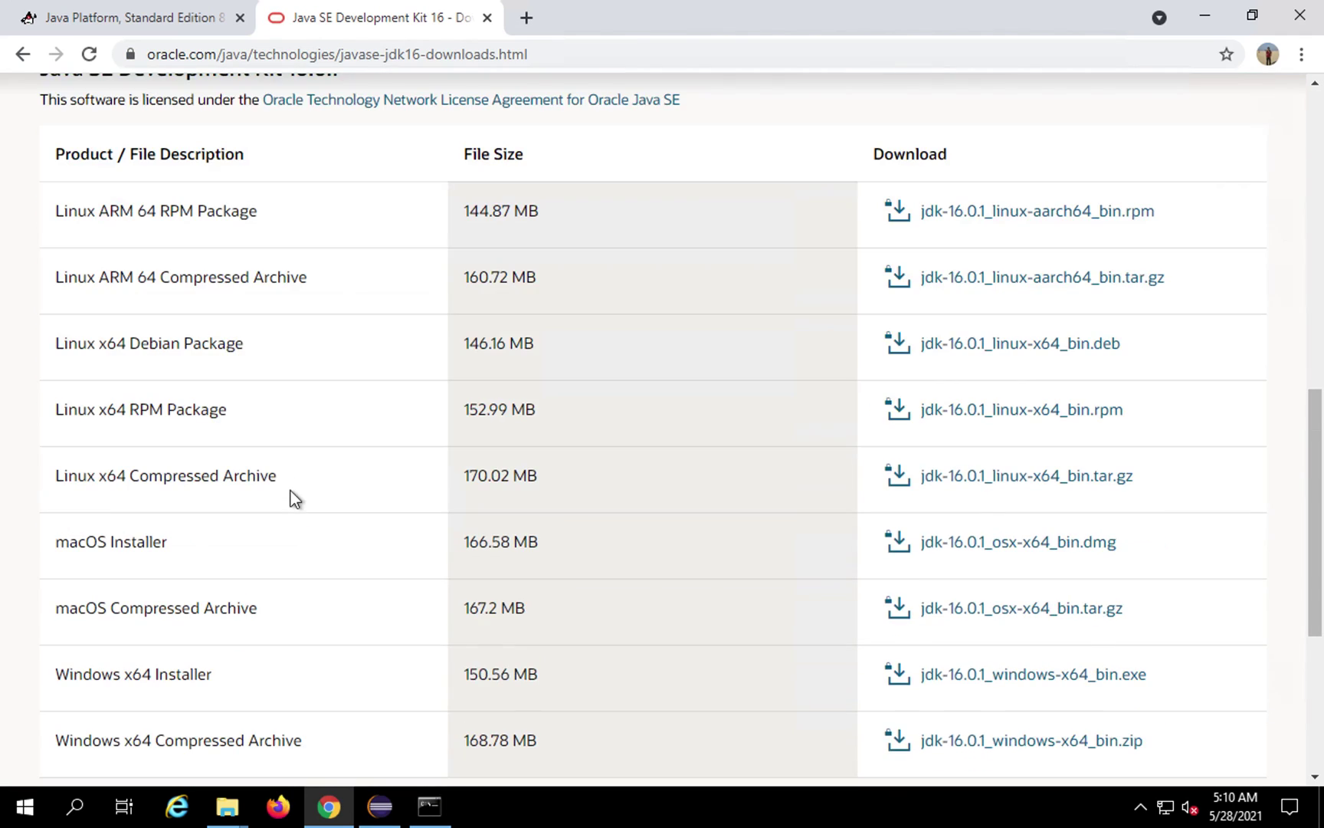
scroll(291, 494, down, 5)
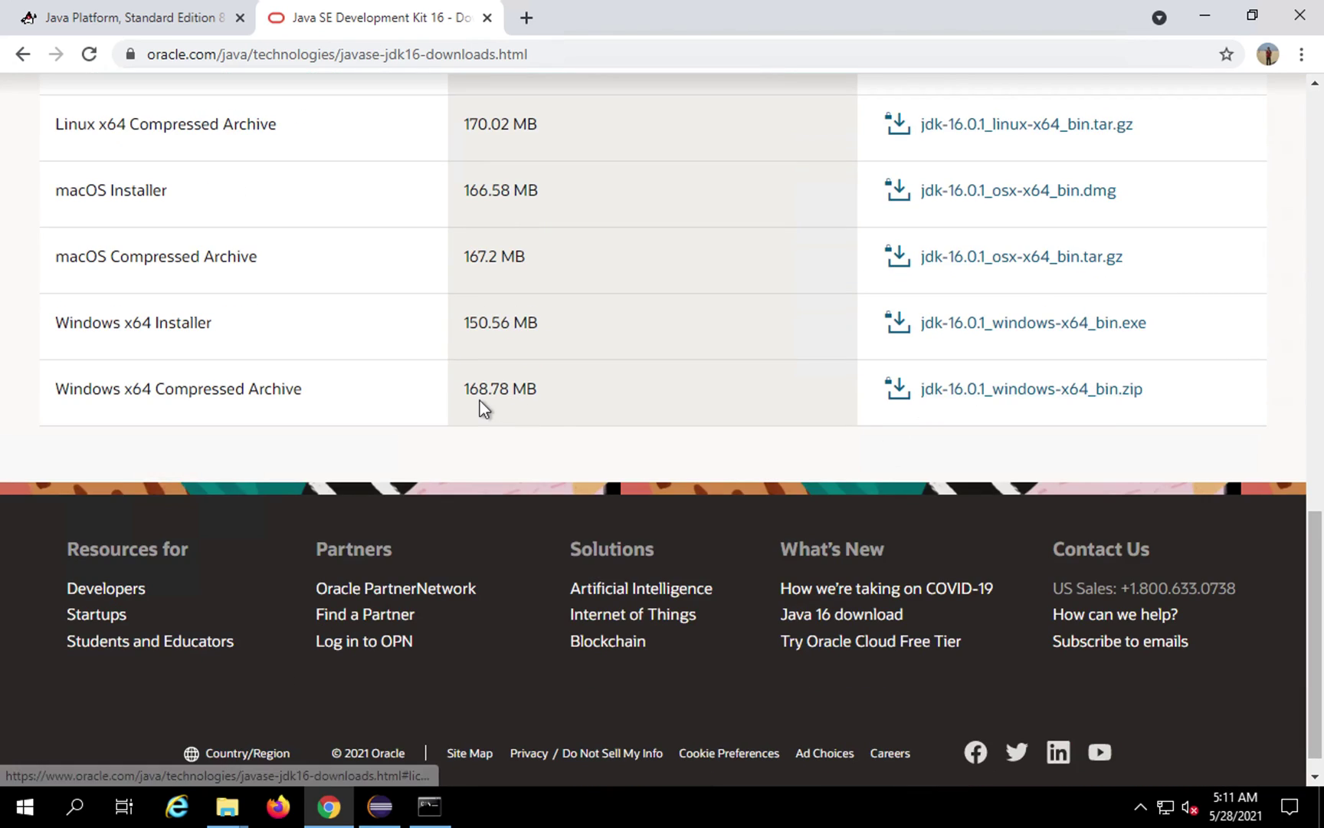
scroll(480, 400, up, 1)
scroll(480, 400, up, 2)
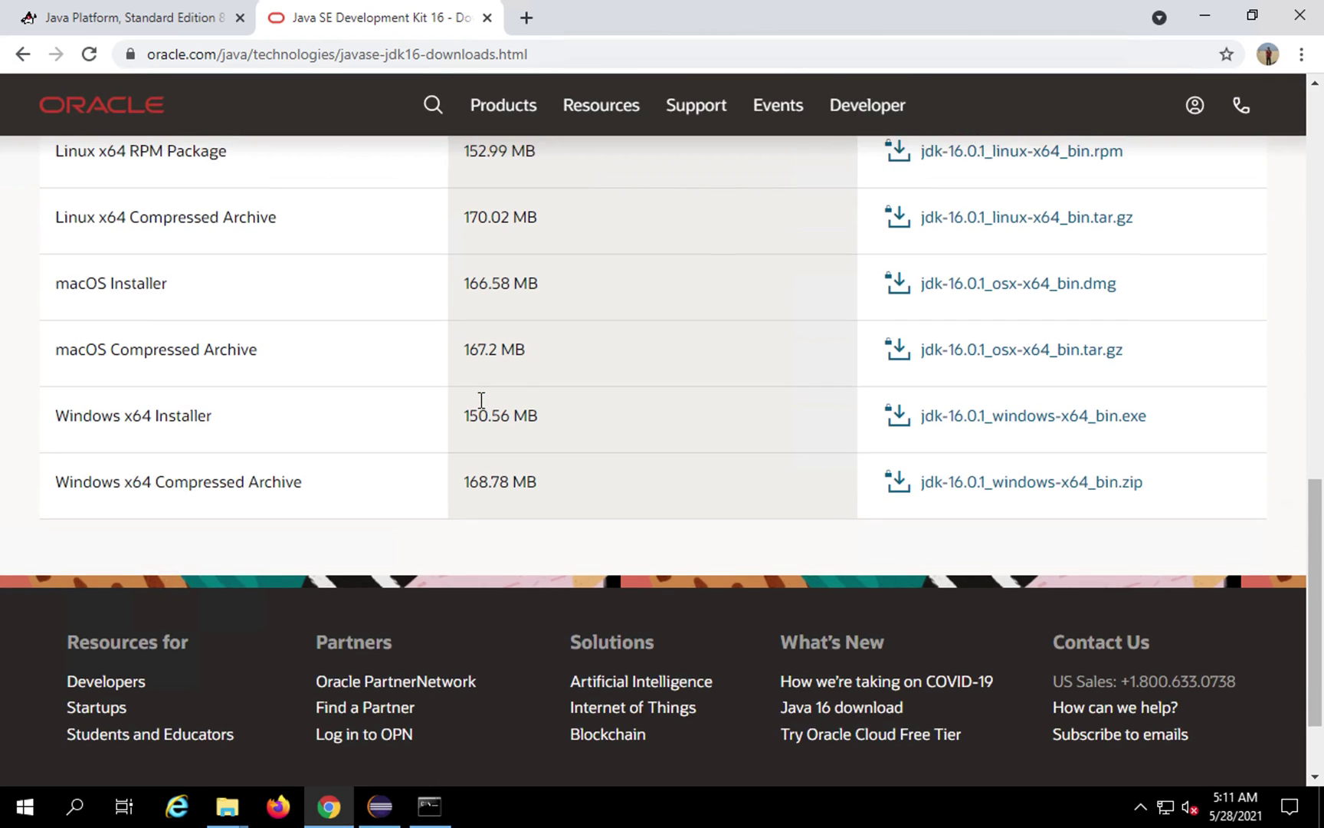
scroll(480, 406, up, 3)
scroll(480, 406, up, 6)
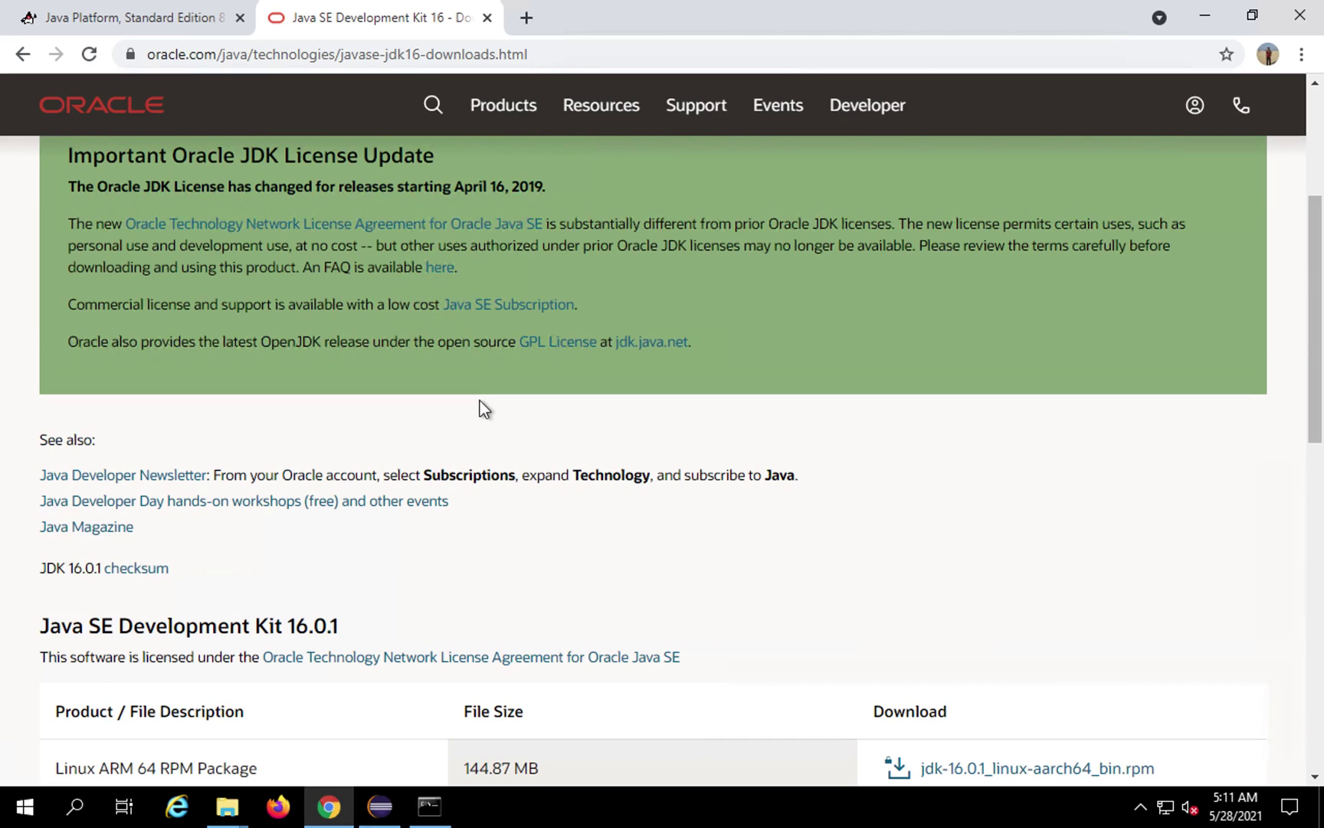
scroll(484, 409, up, 1)
scroll(479, 399, up, 1)
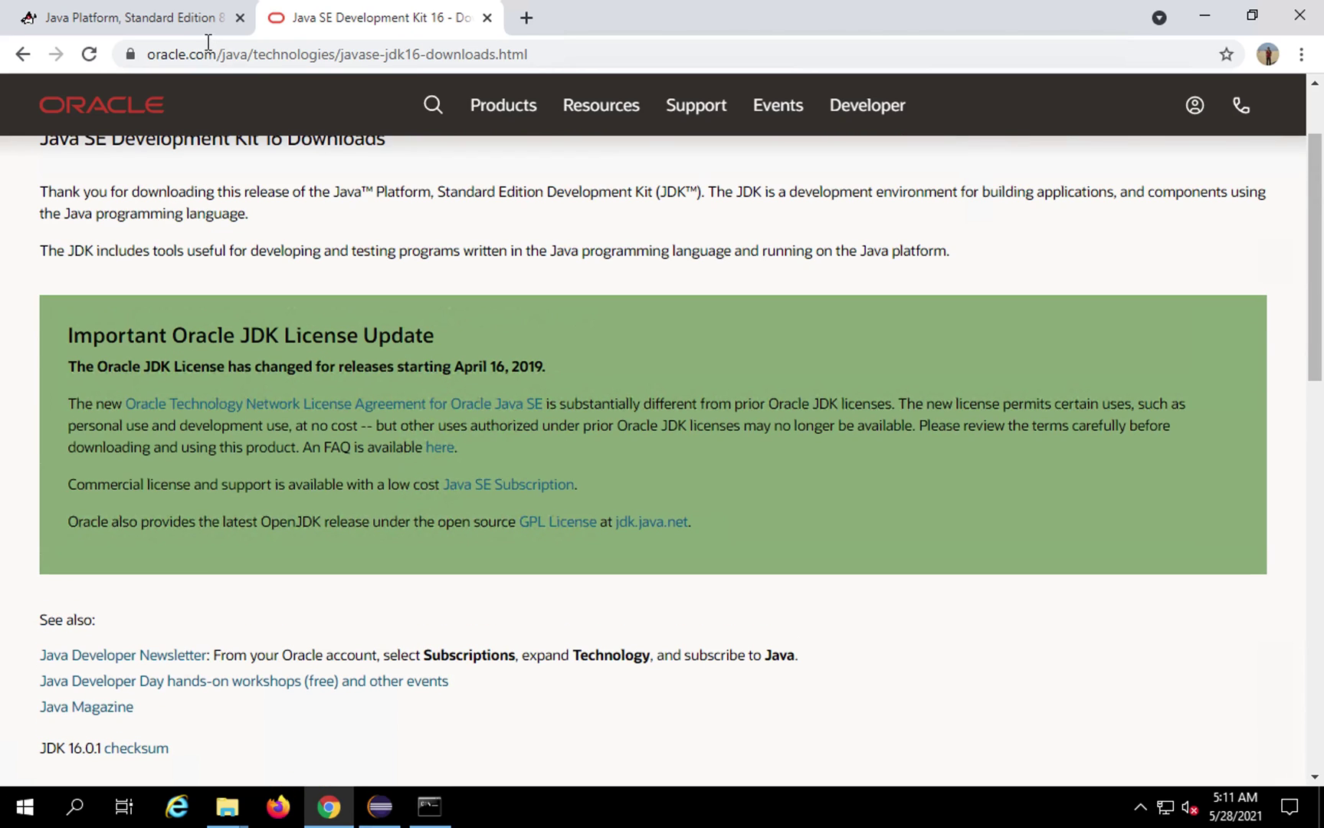
click(174, 17)
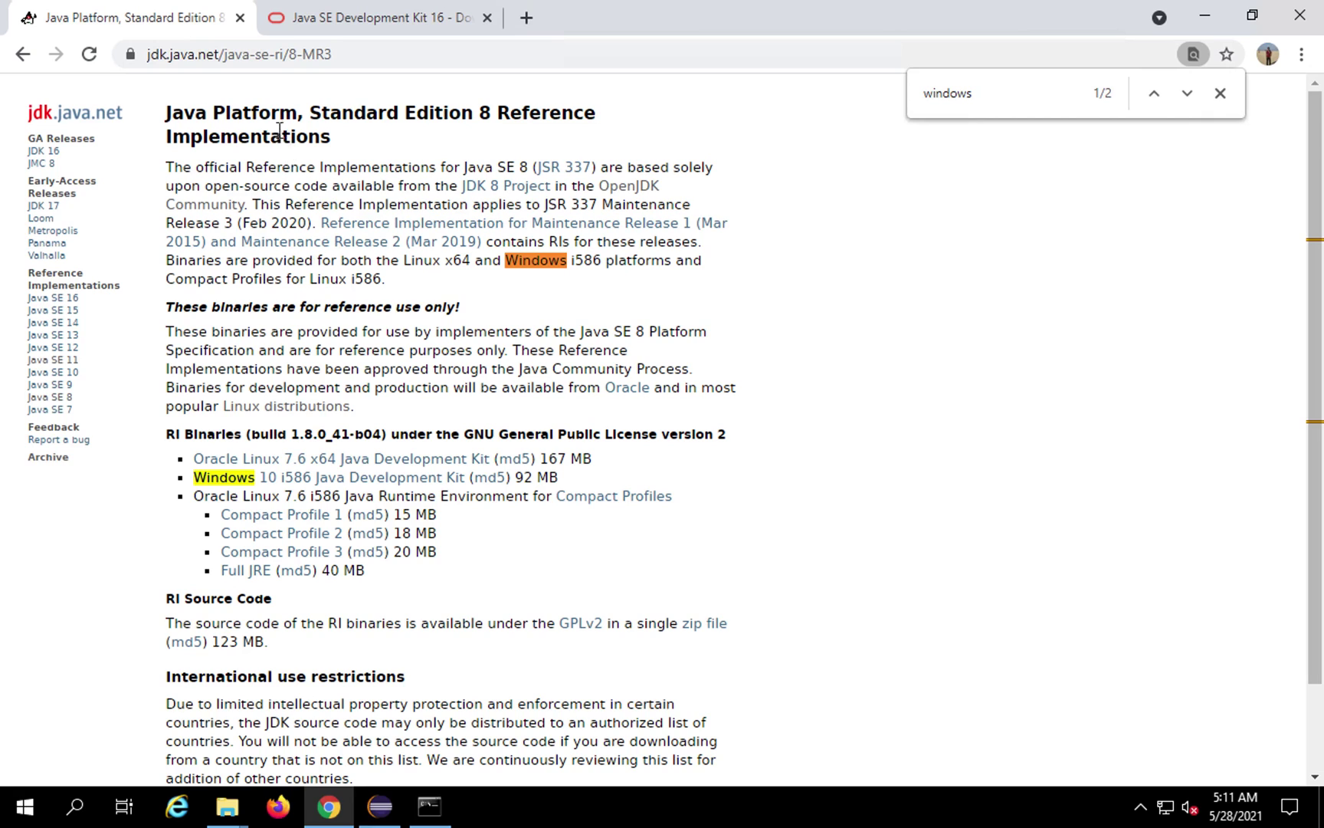
click(299, 17)
click(23, 54)
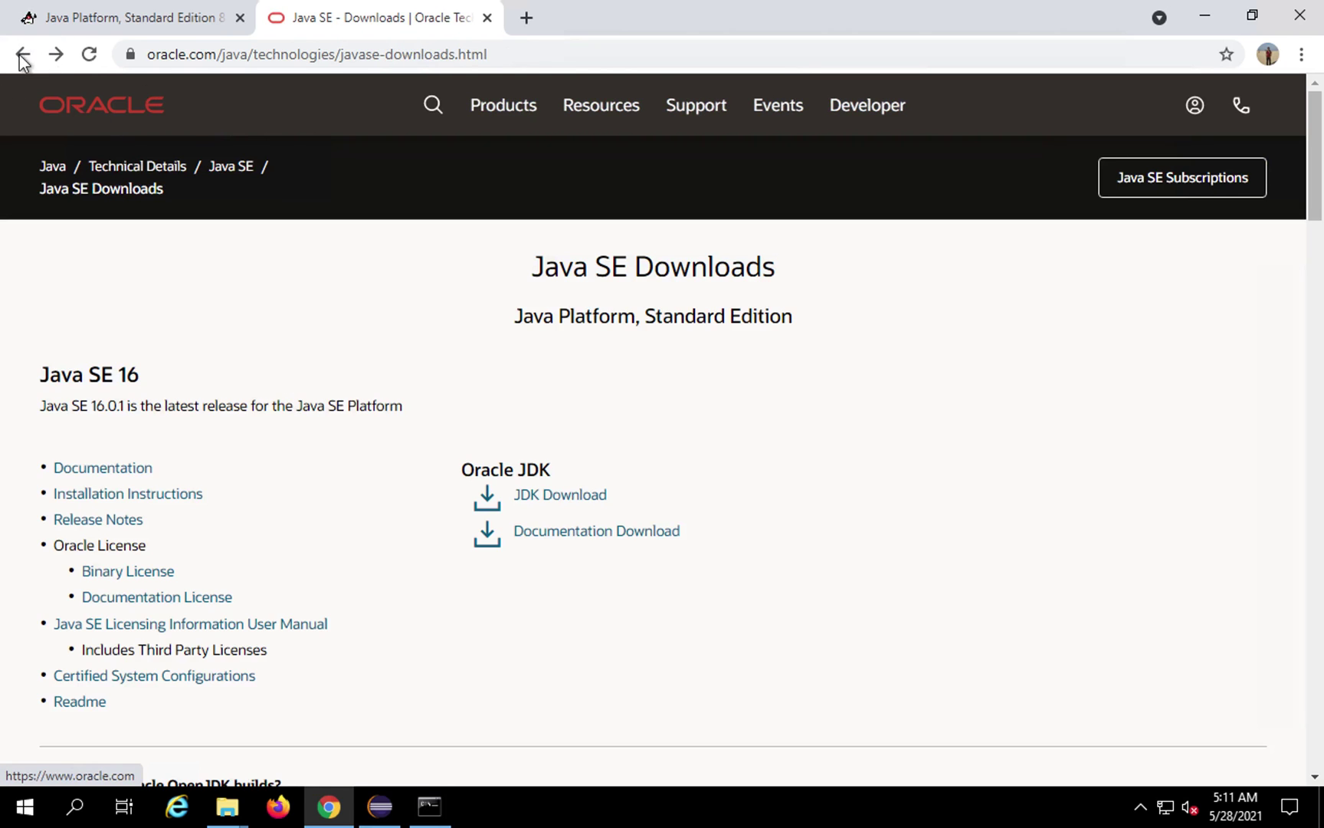
click(22, 54)
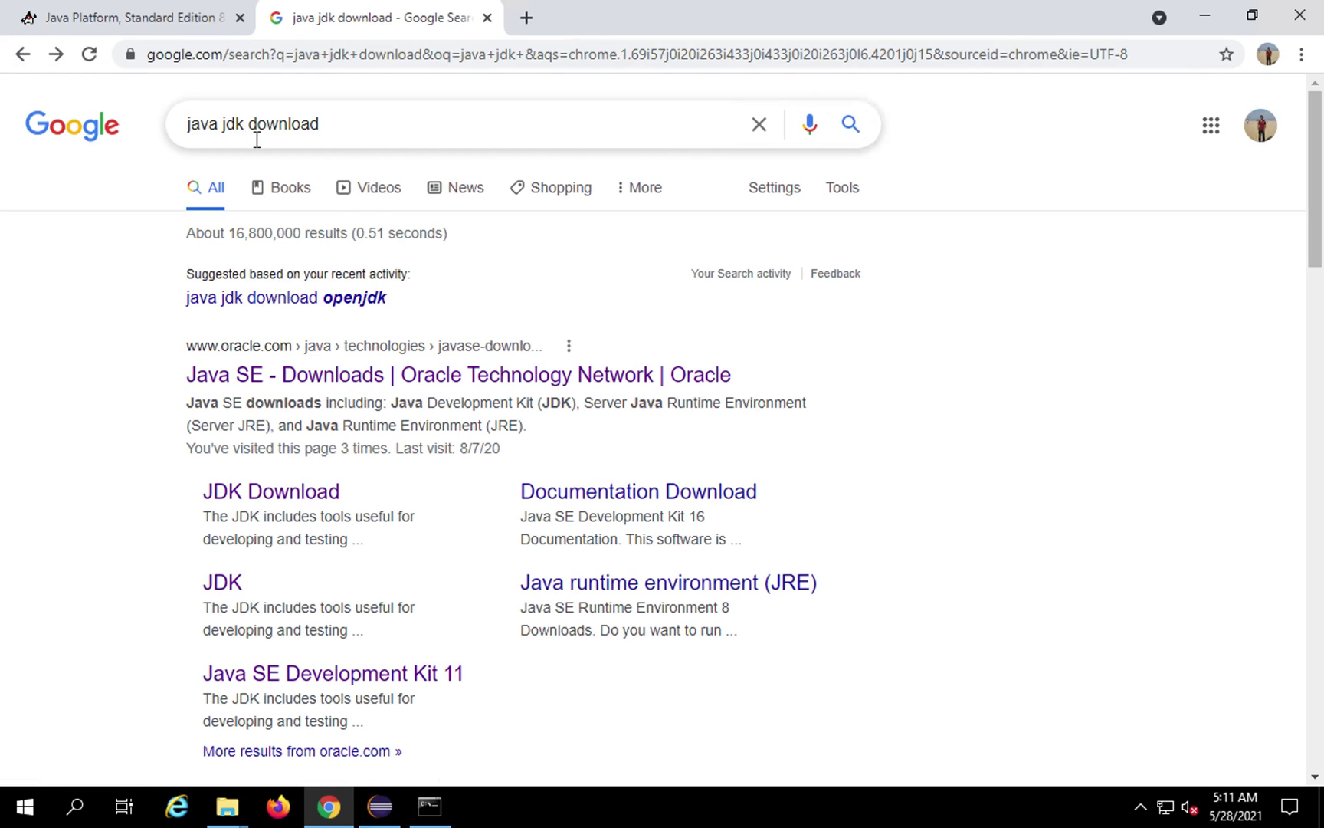
key(ctrl+Page_Up)
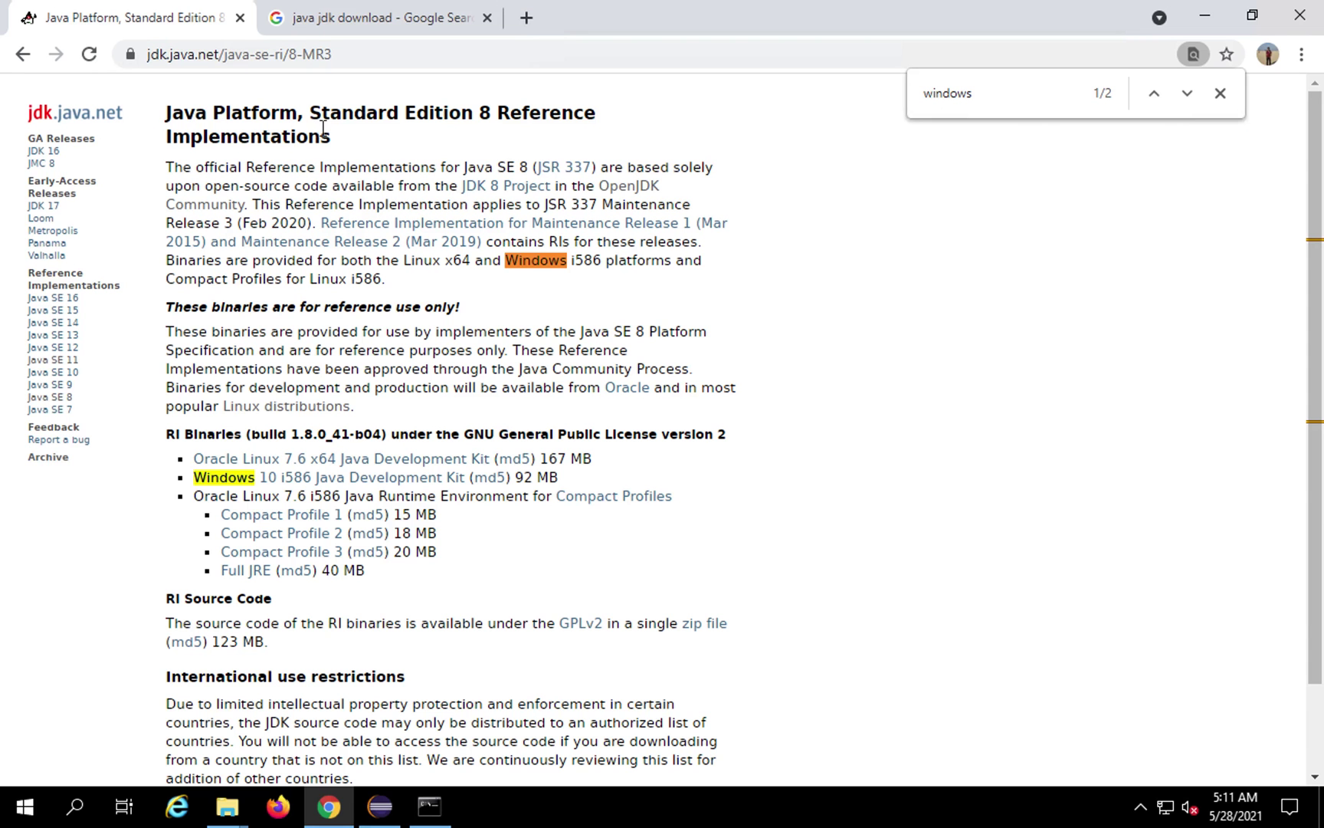
click(314, 29)
drag(345, 124, 179, 125)
click(31, 314)
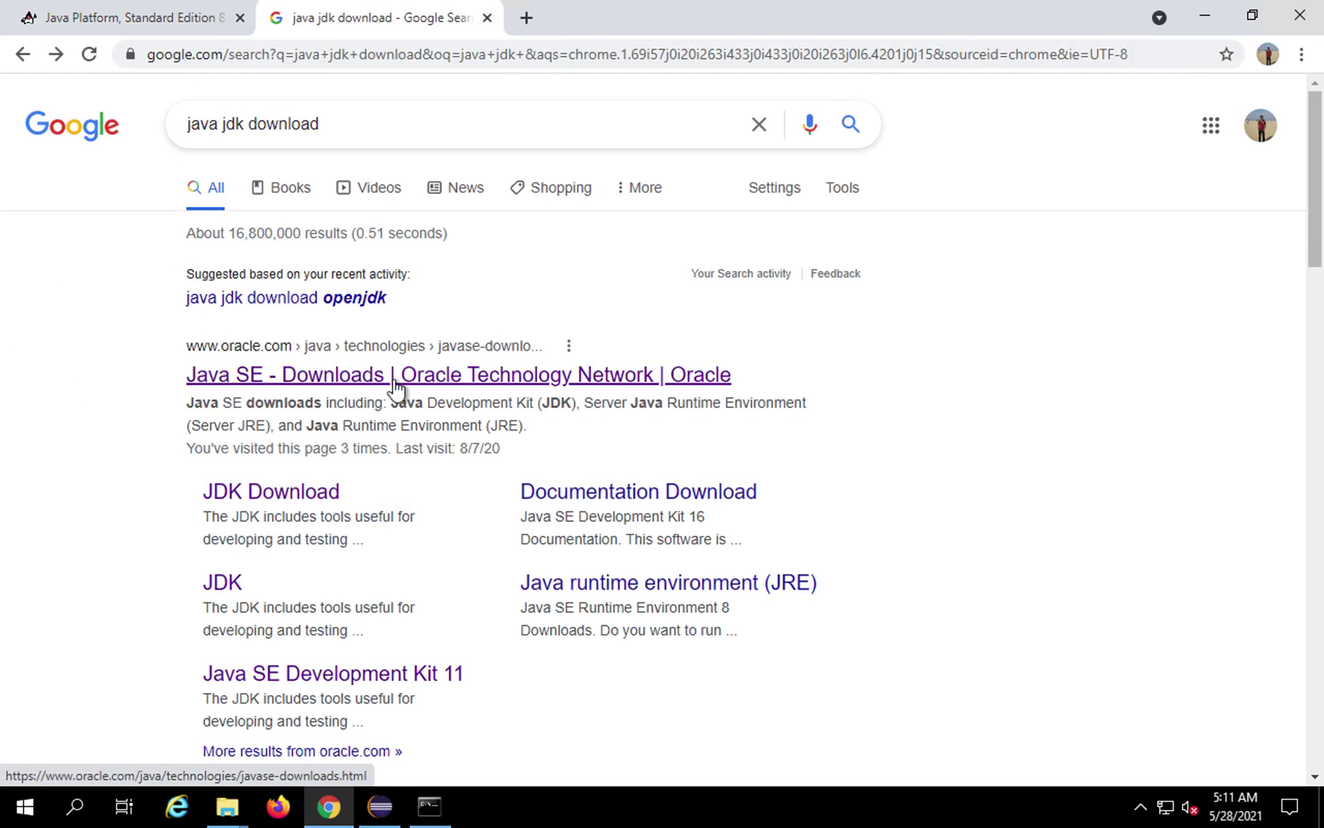
click(395, 381)
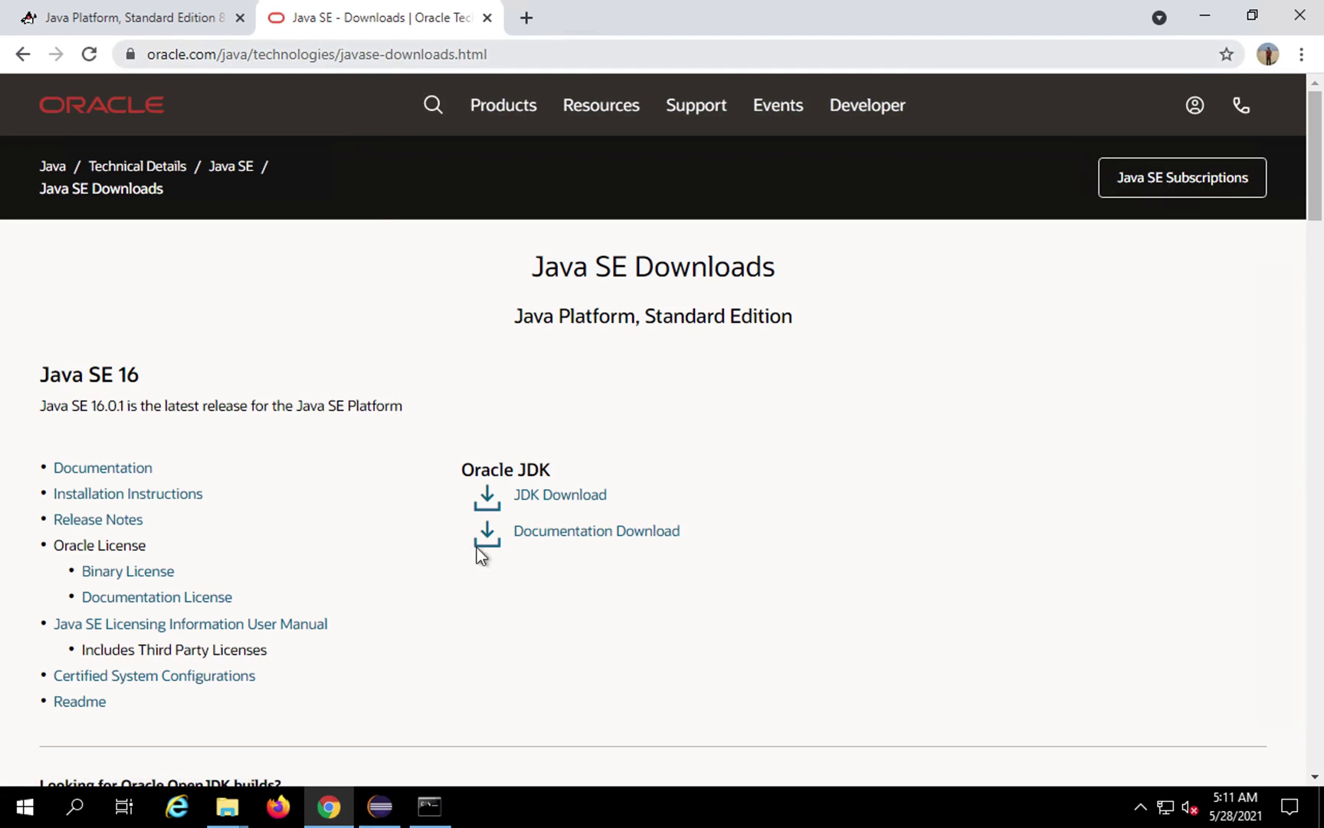
scroll(230, 541, down, 2)
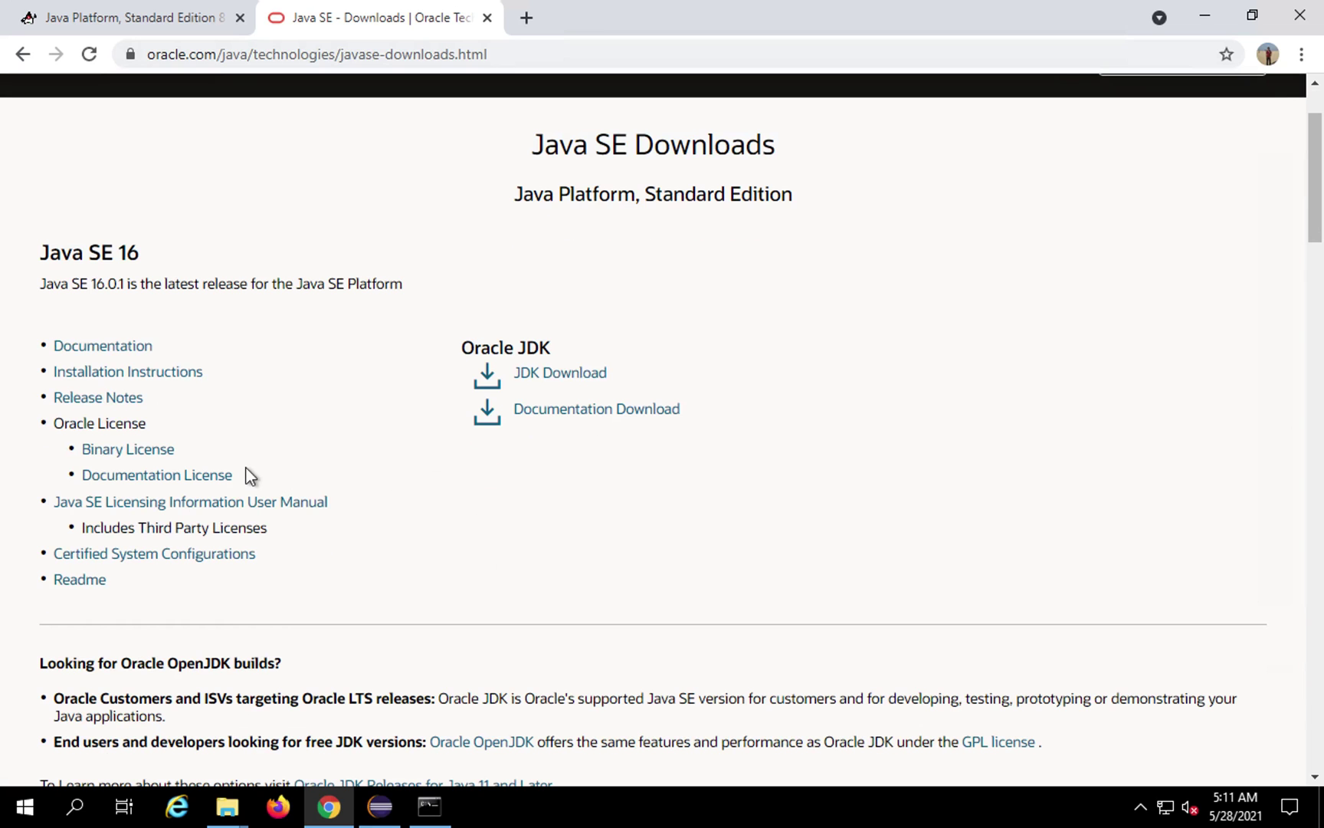
click(561, 373)
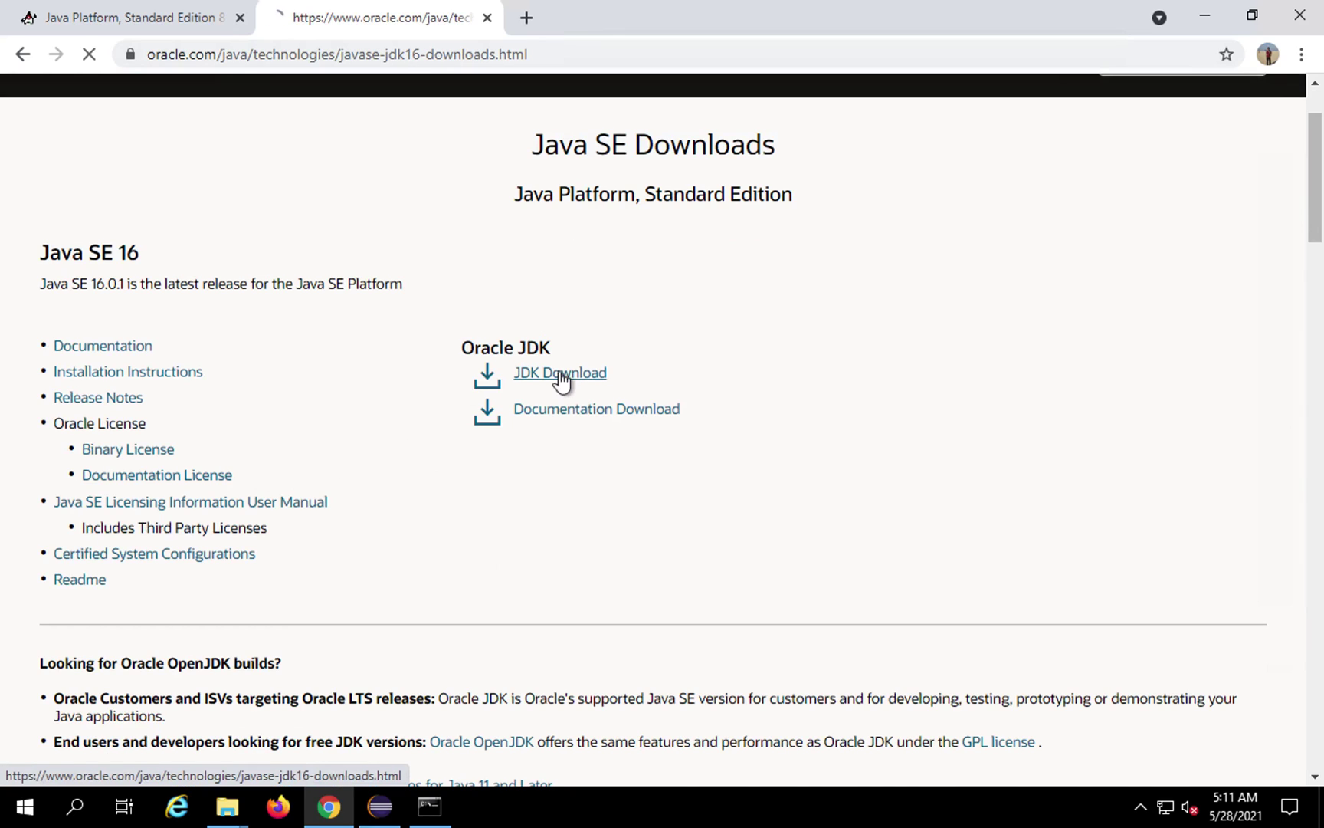
click(414, 55)
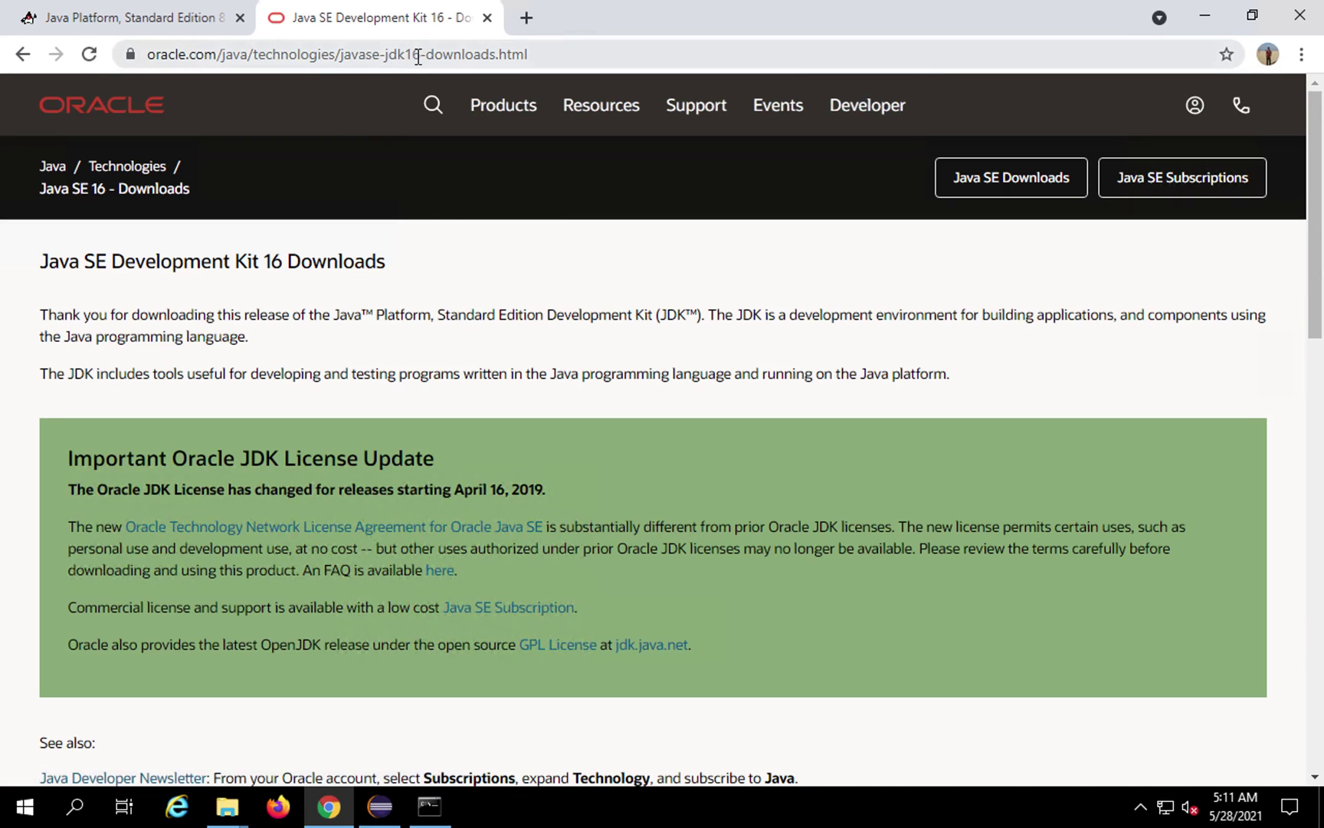
click(414, 55)
- Change jdk16 to jdk8 in the address to load javase-jdk8-downloads.html
key(shift+Left)
key(shift+Left)
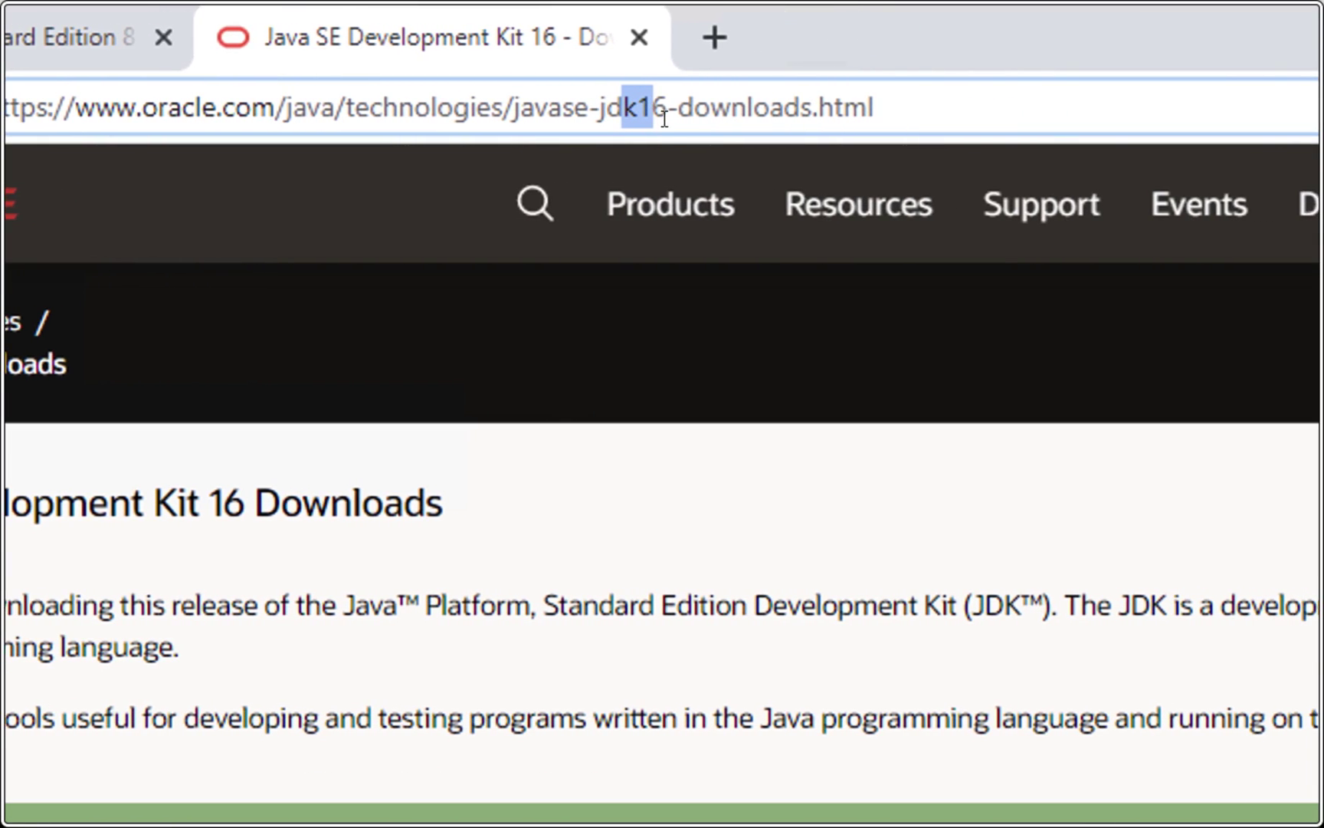
click(665, 115)
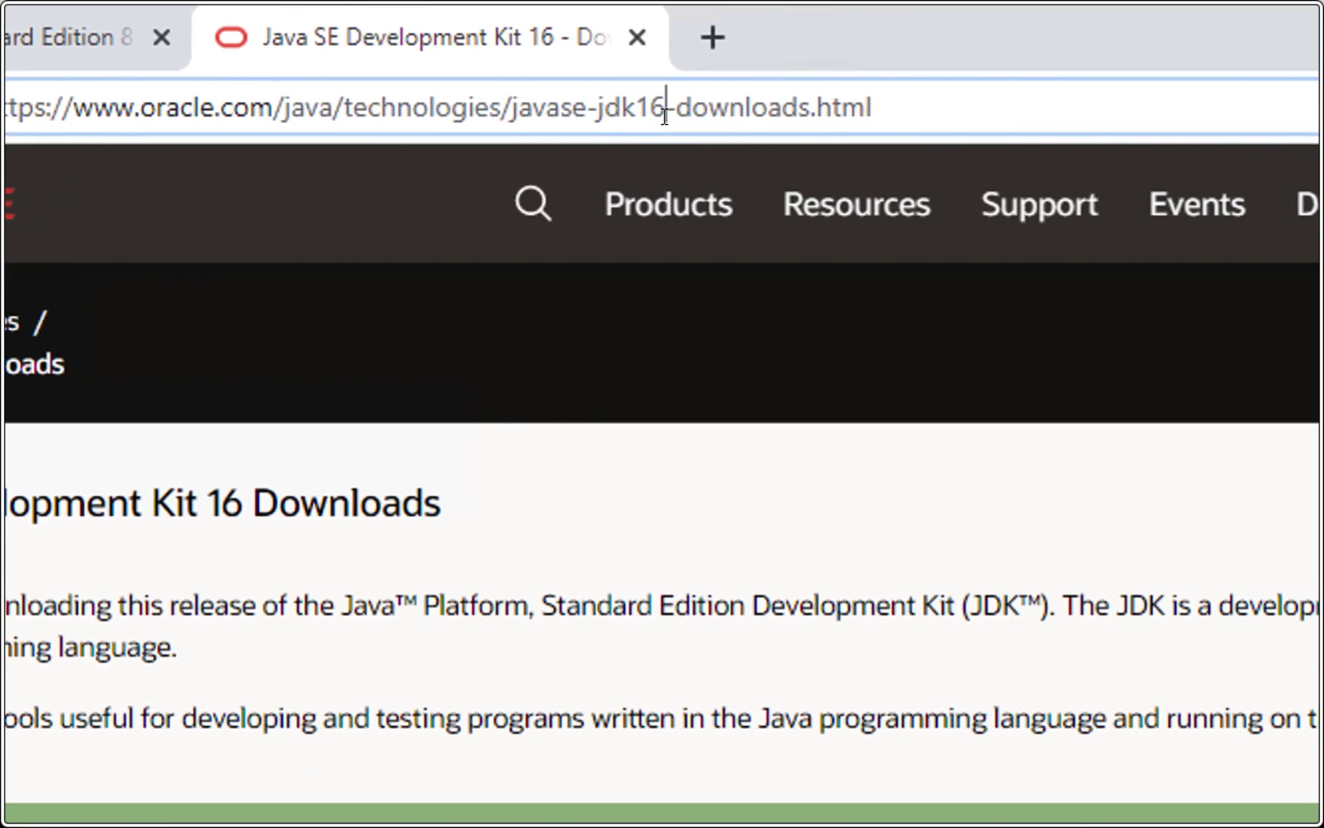
key(BackSpace)
key(BackSpace)
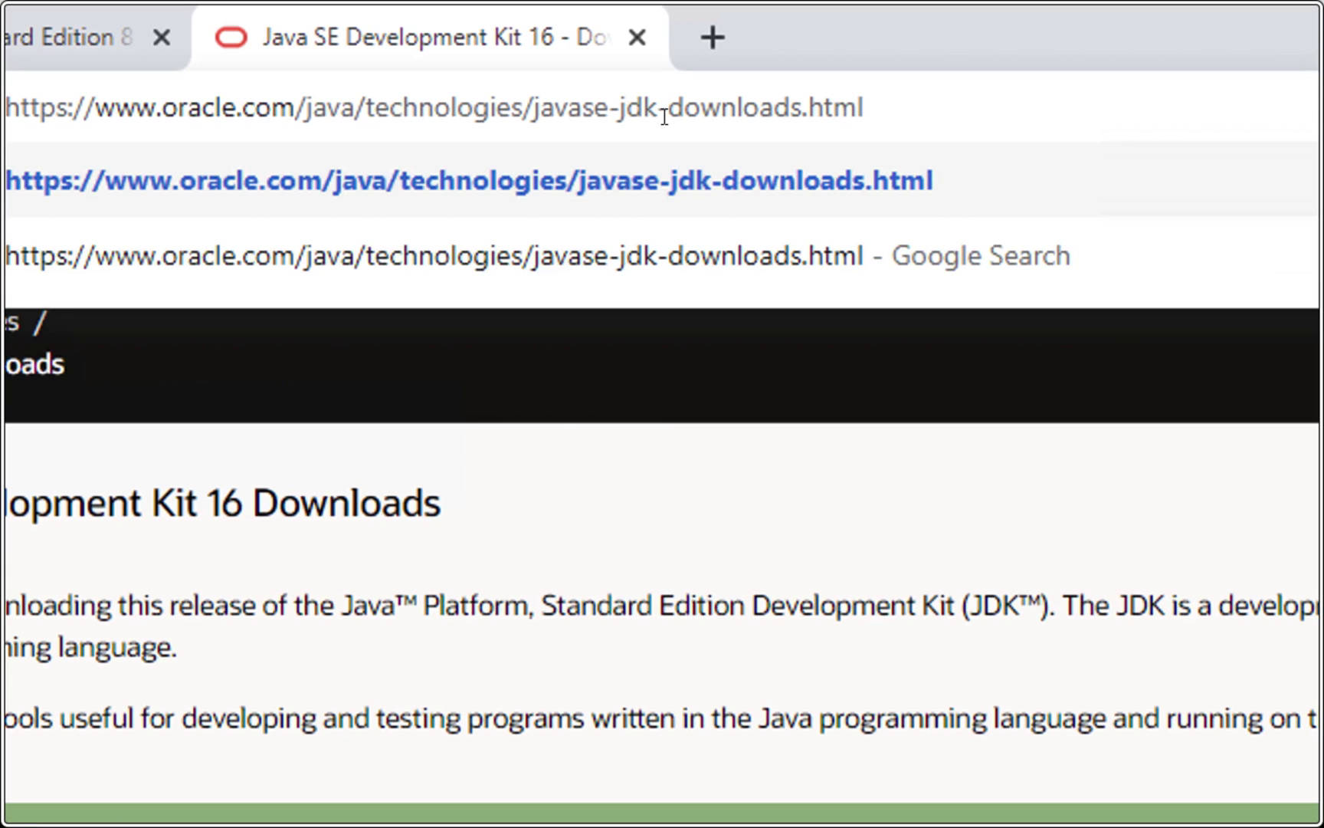
text(8)
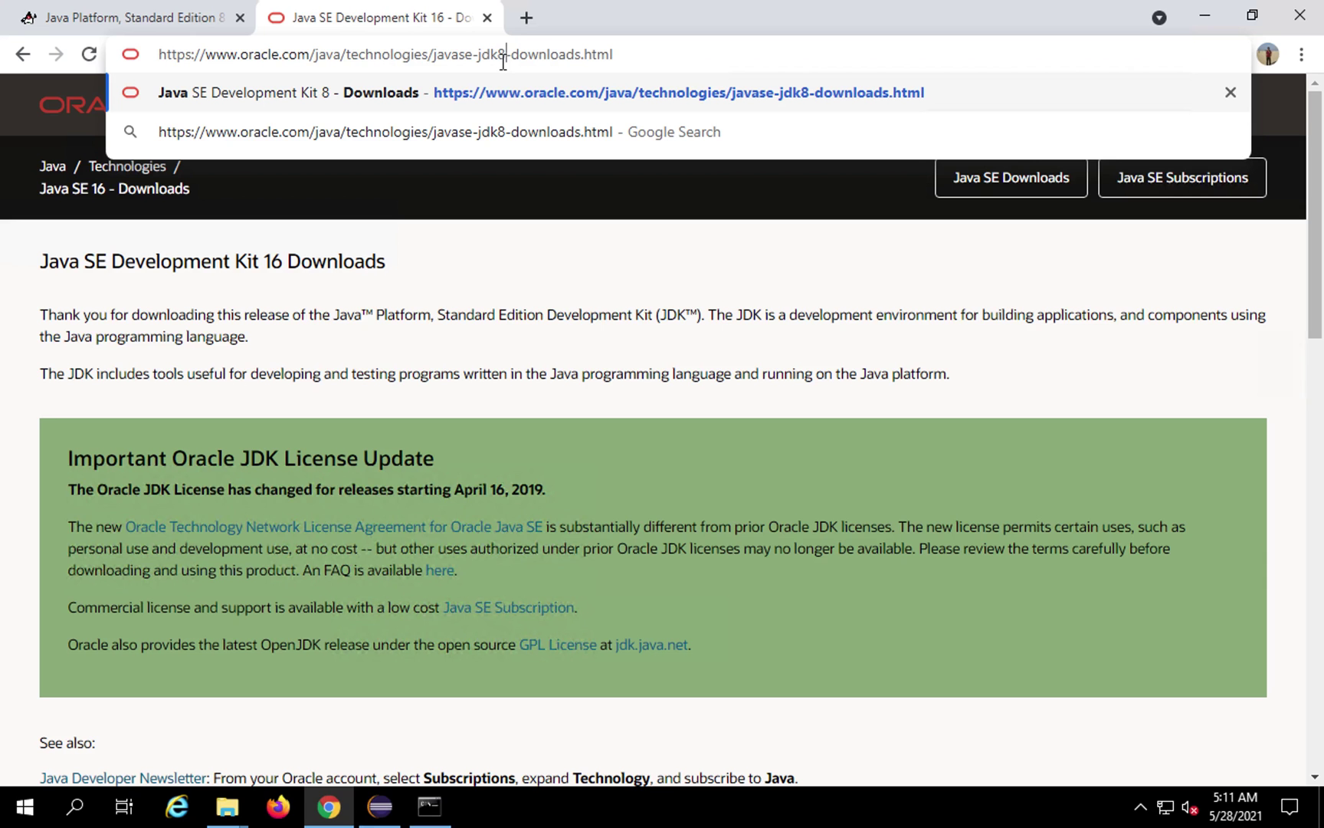
key(Return)
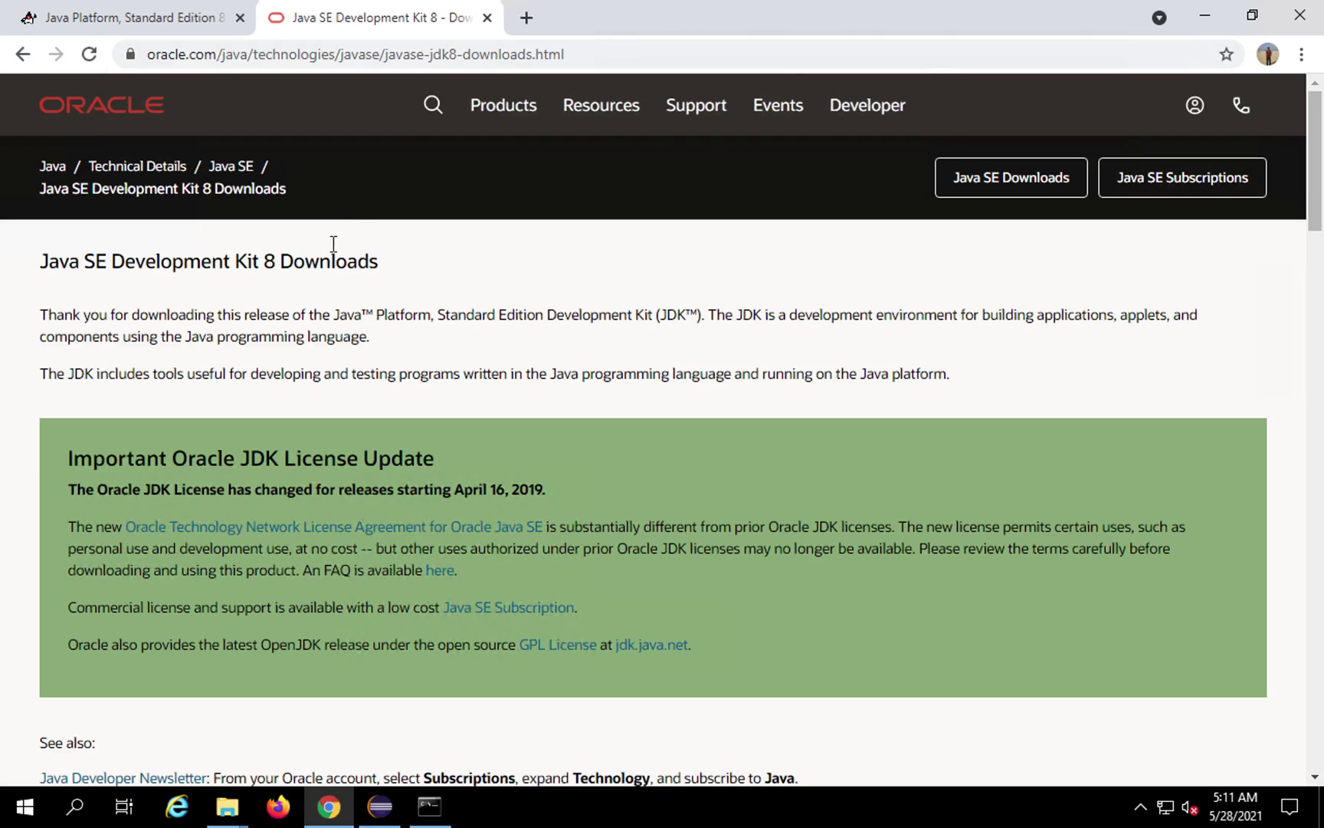
- Scroll through the JDK 8 downloads list to locate the Windows x64 installer
drag(411, 266, 122, 257)
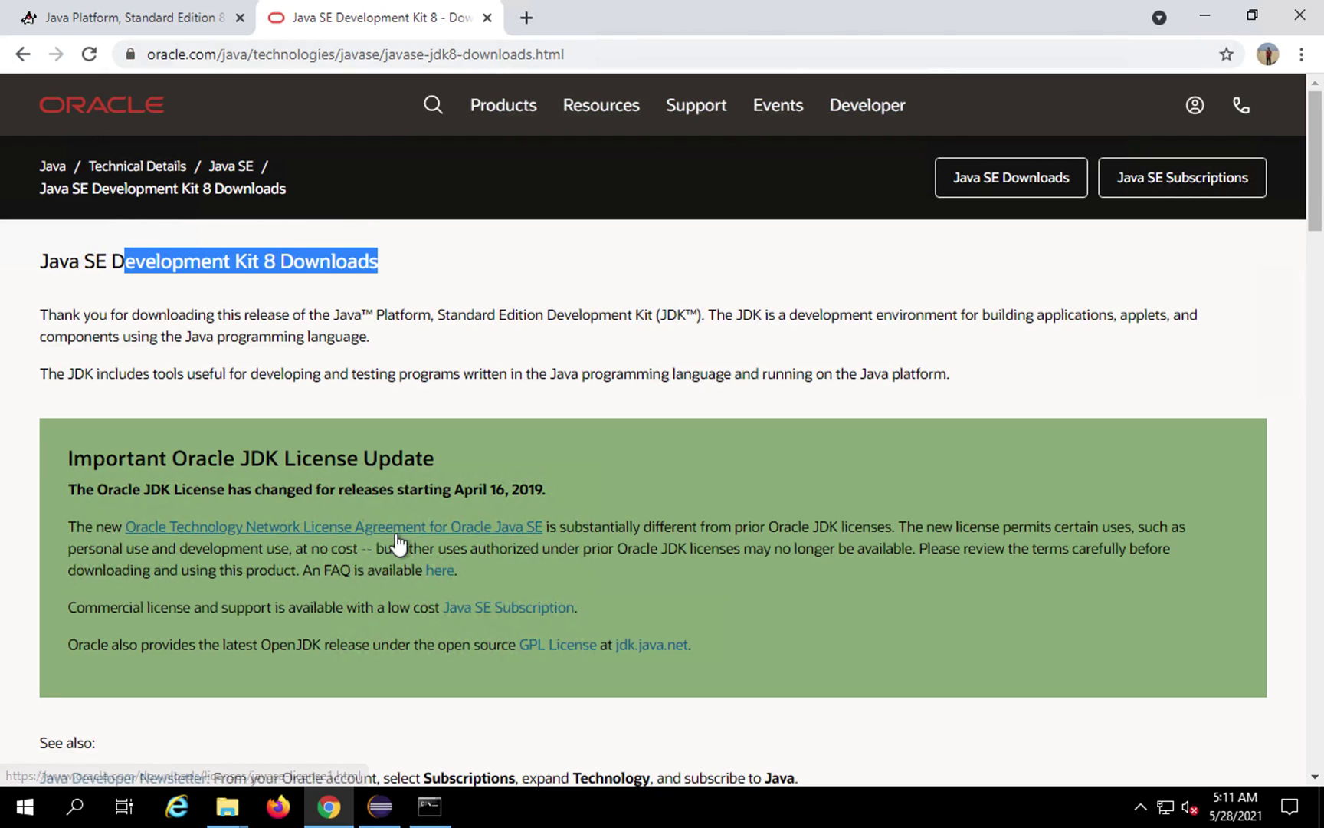
scroll(398, 544, down, 3)
scroll(396, 534, down, 8)
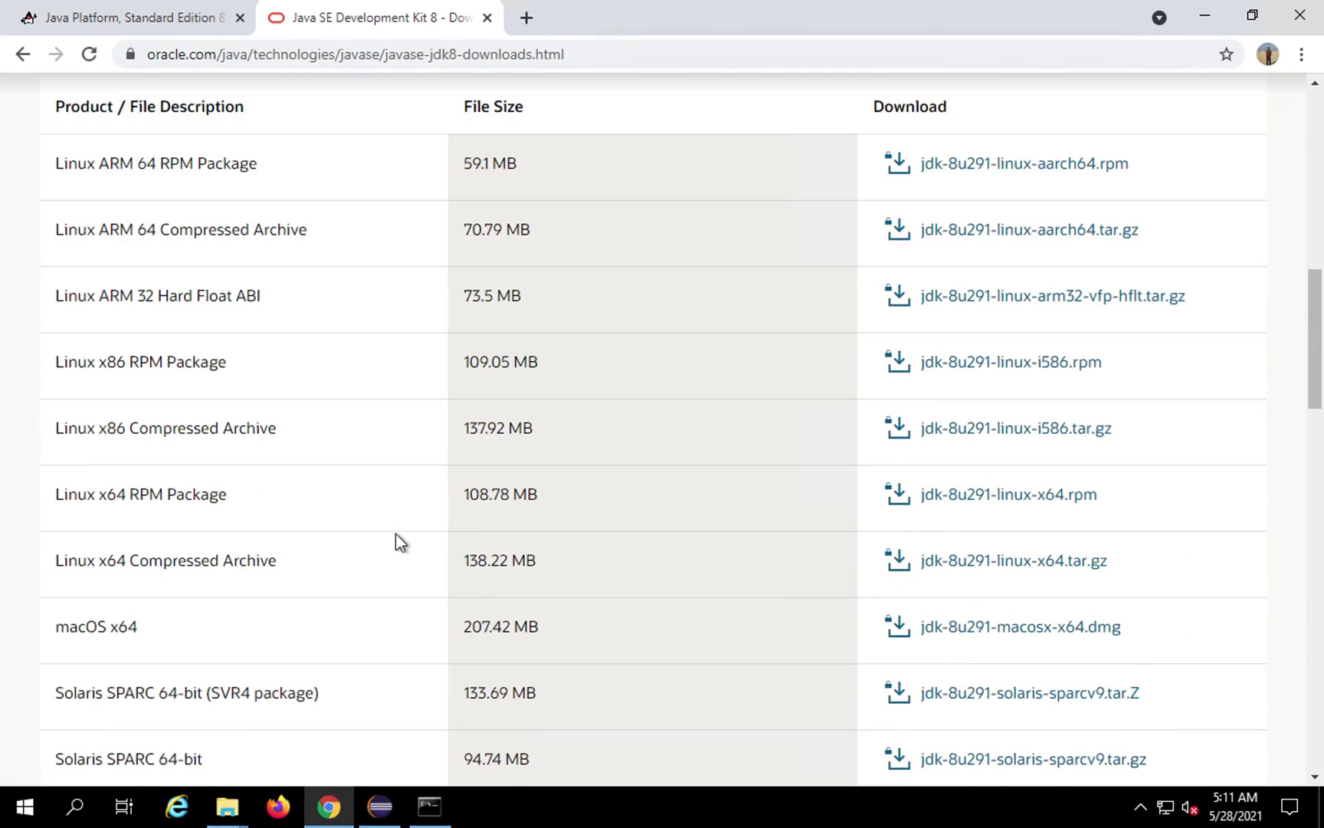
scroll(395, 534, down, 13)
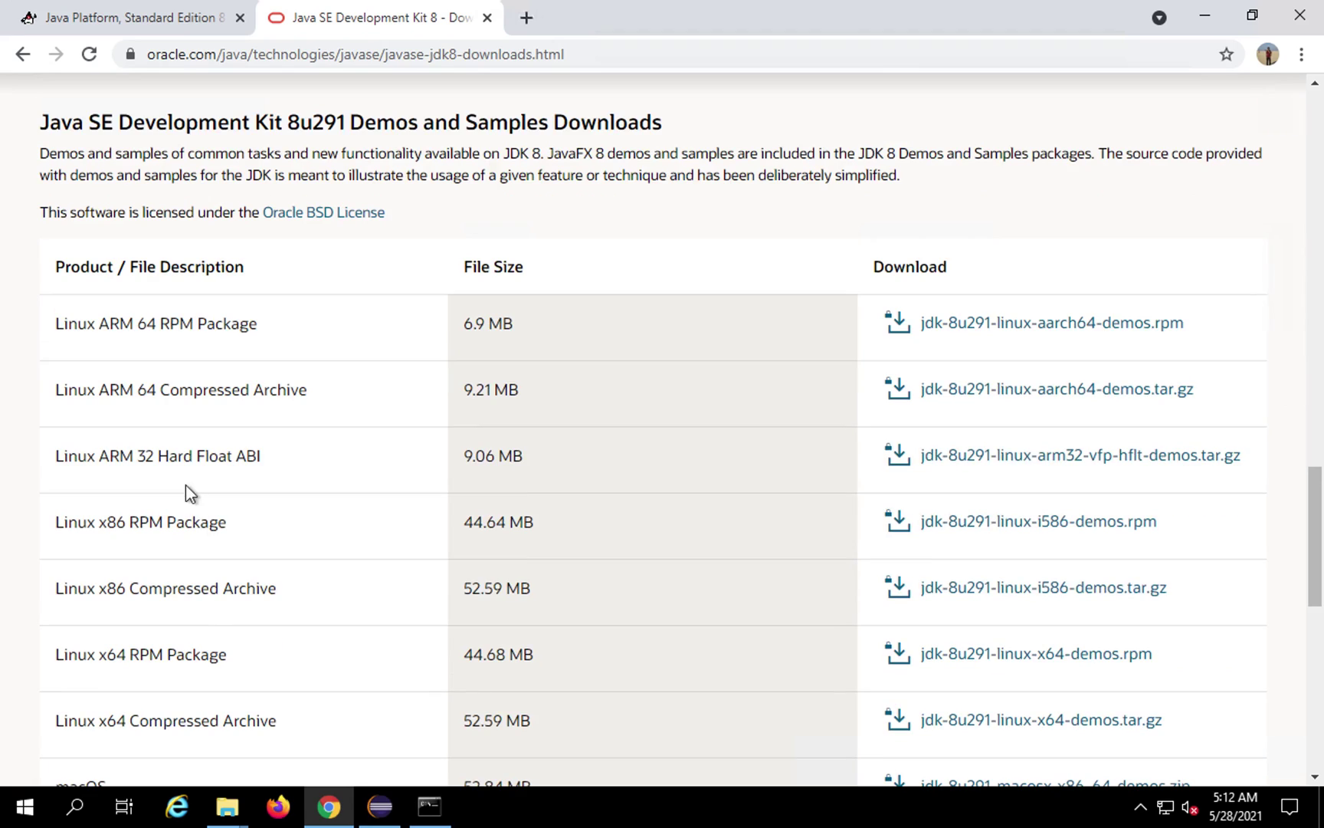
scroll(187, 480, up, 2)
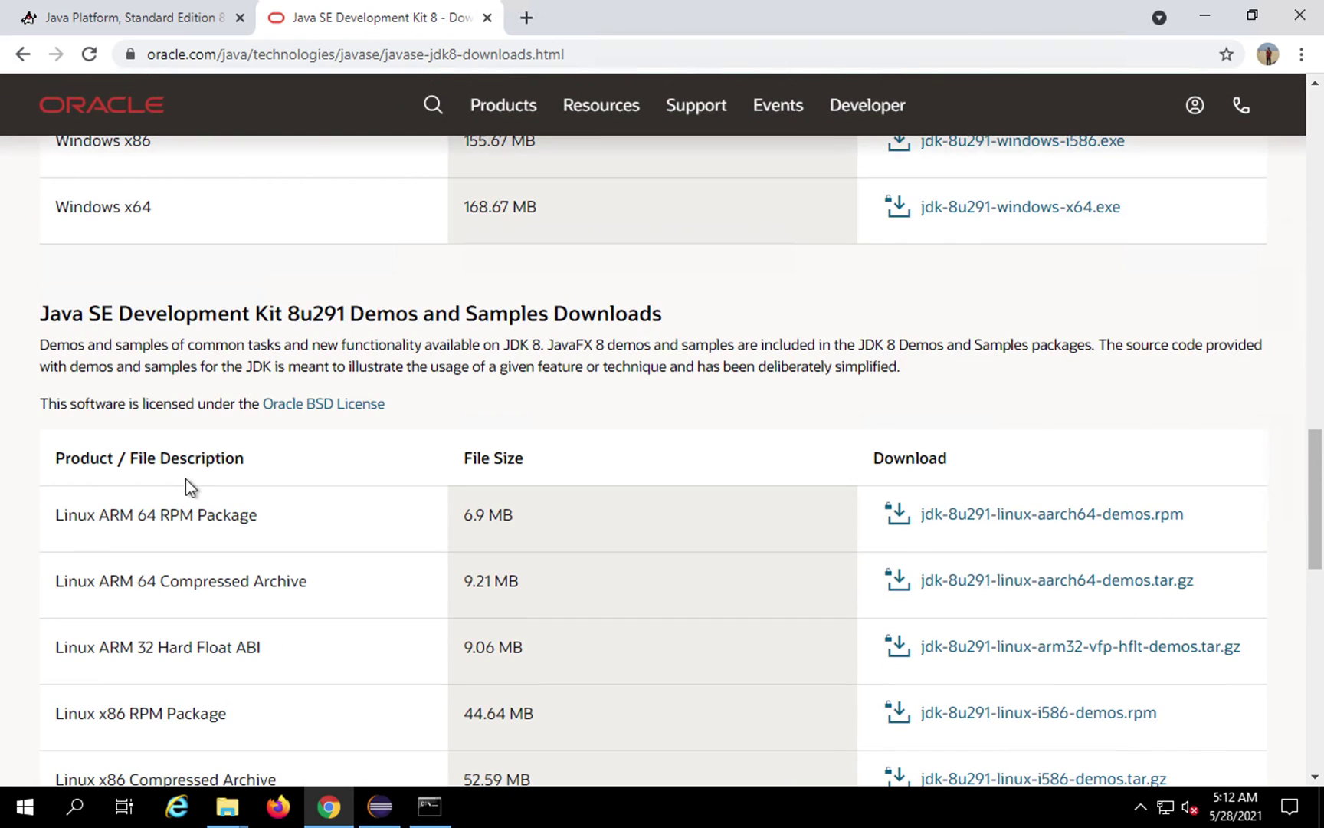
scroll(187, 486, up, 1)
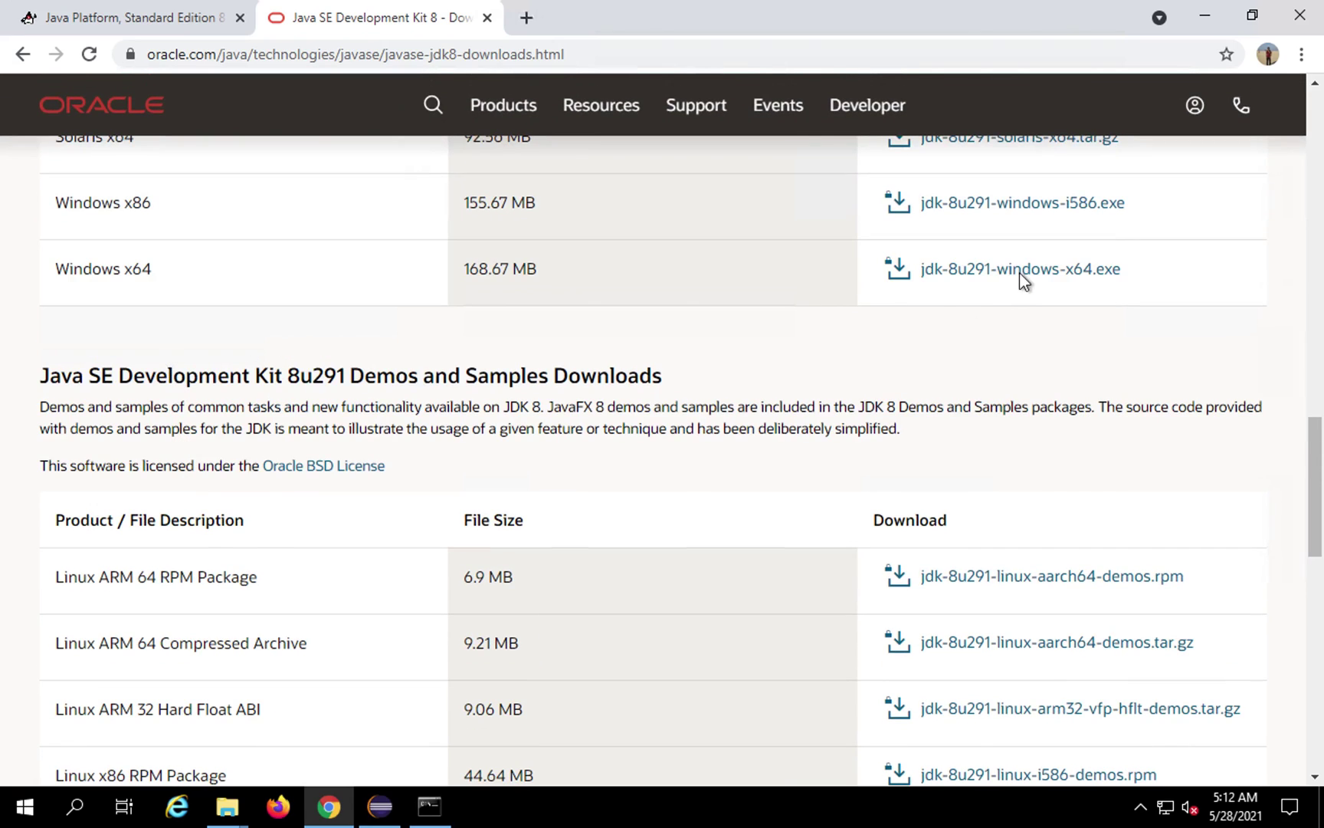
scroll(586, 395, up, 2)
scroll(583, 390, up, 1)
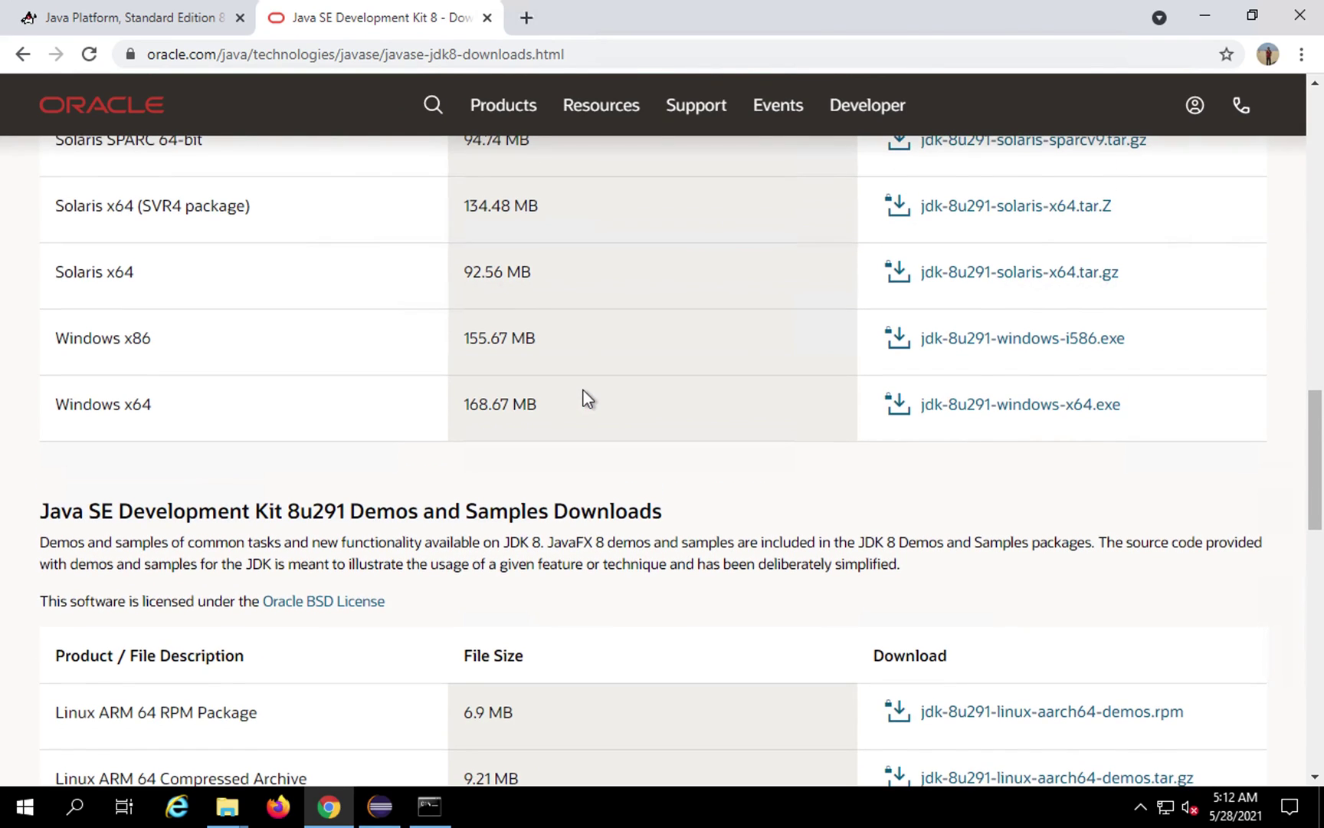
scroll(583, 390, up, 1)
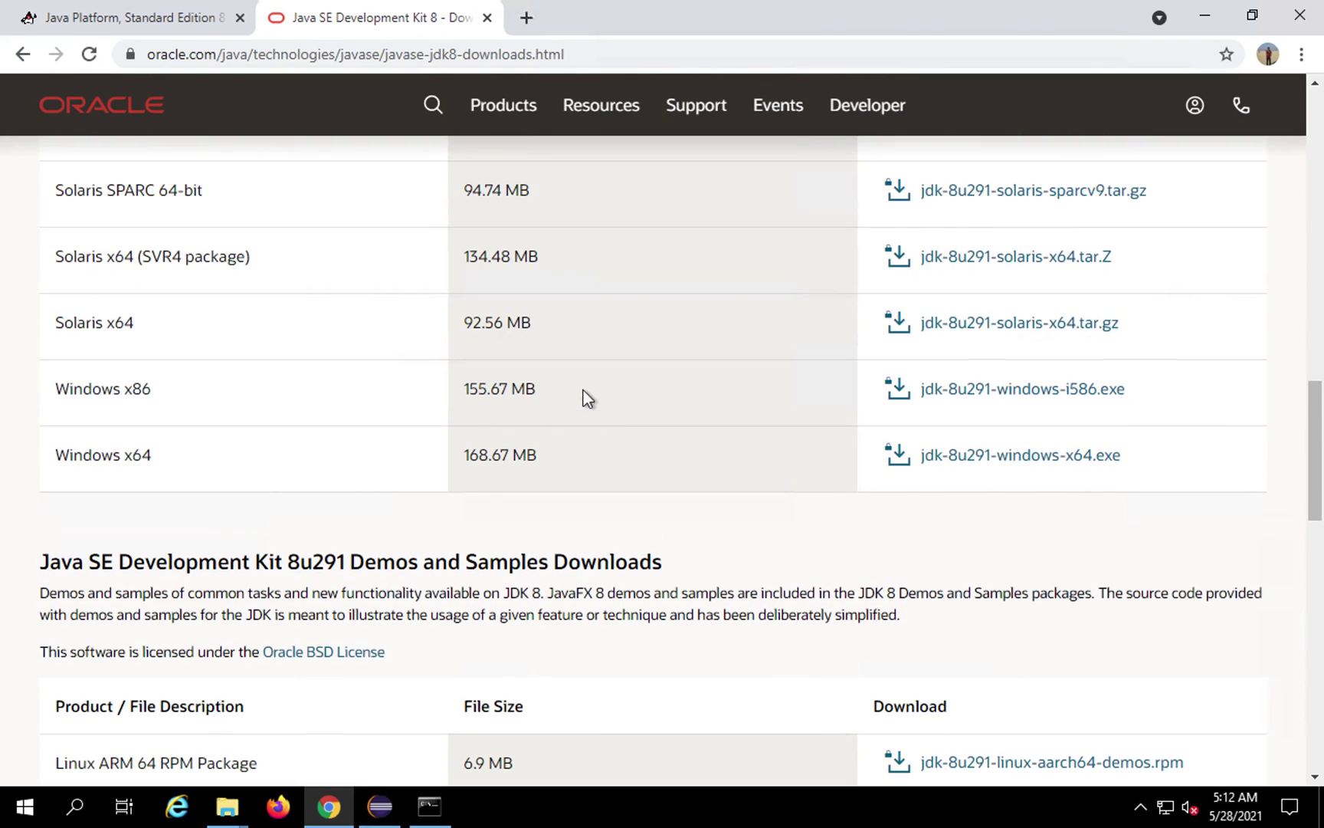
- Request jdk-8u291-windows-x64.exe, accepting the Oracle license agreement
click(986, 458)
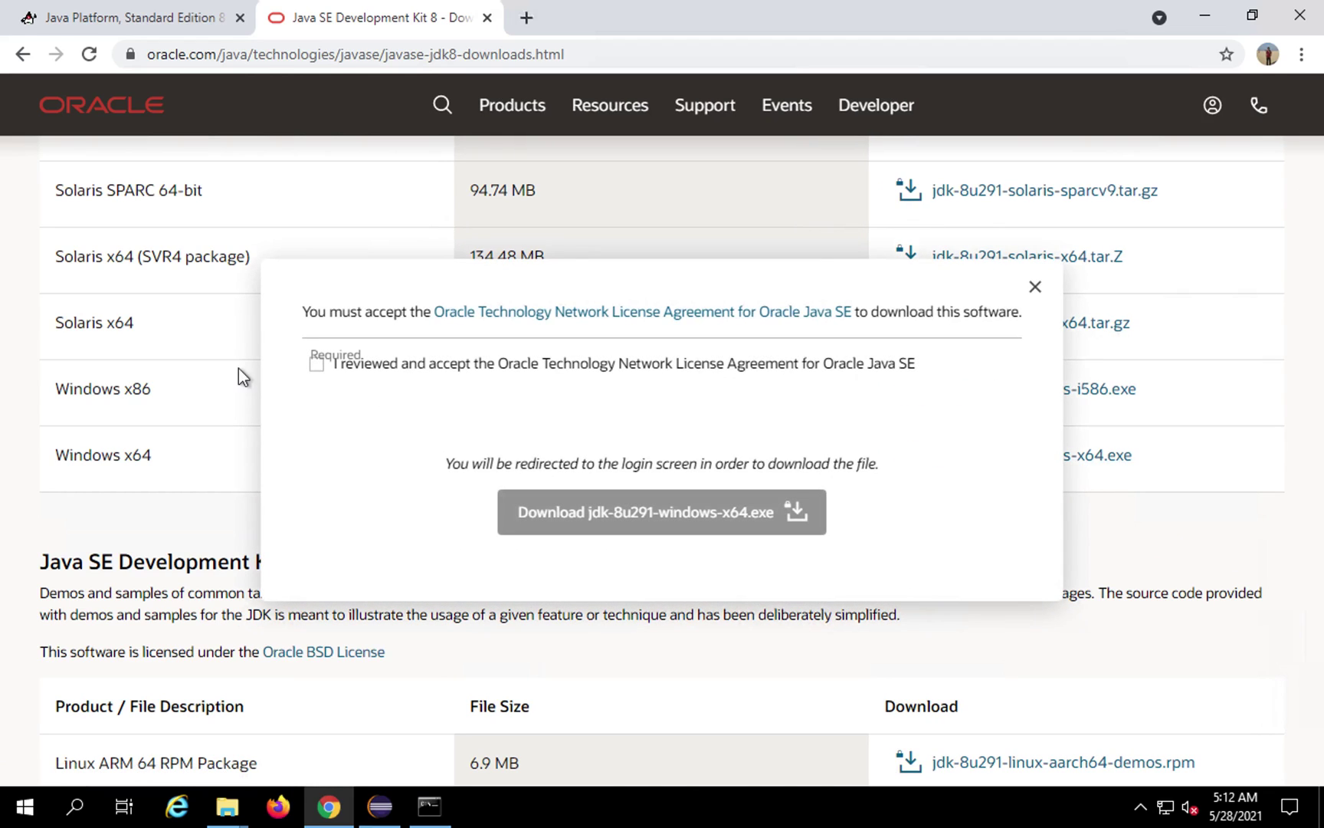
click(321, 366)
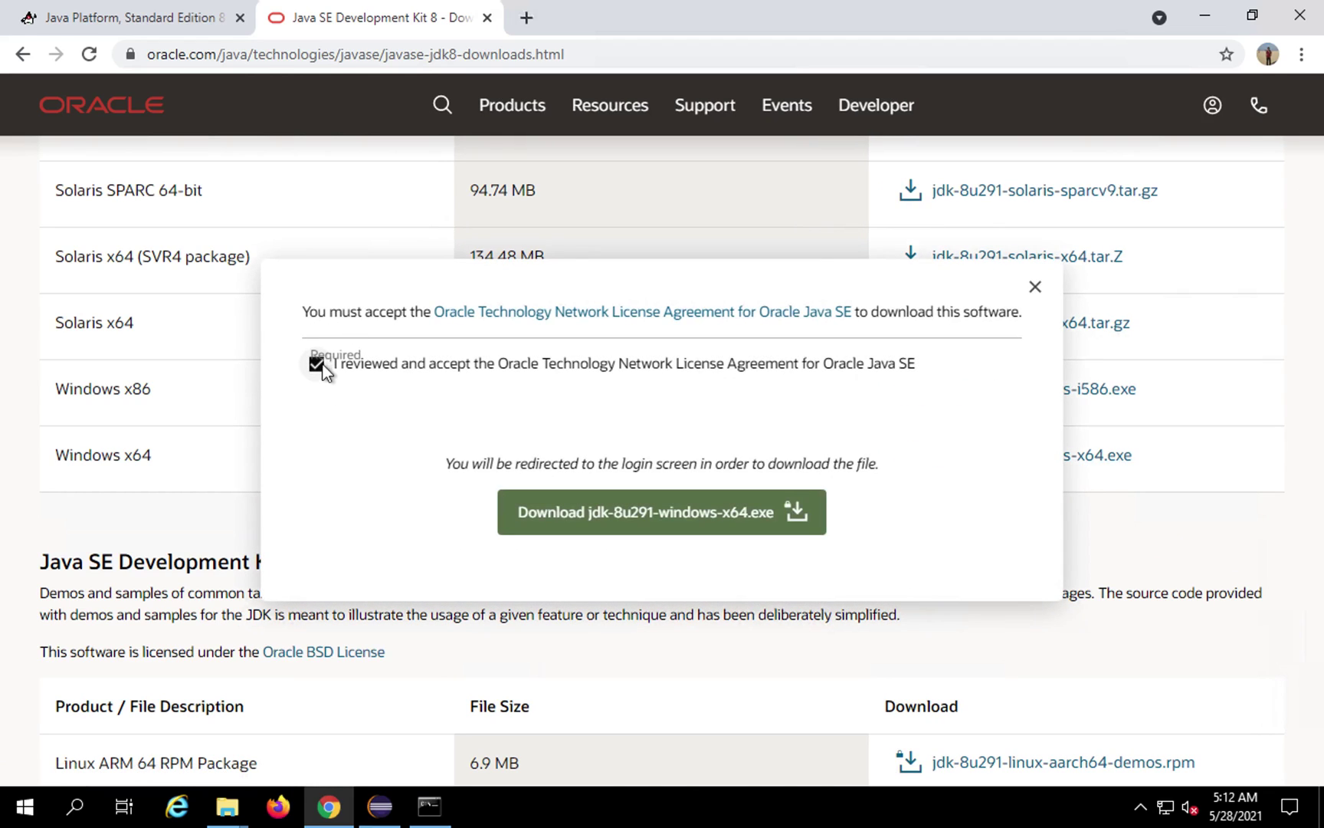
click(580, 512)
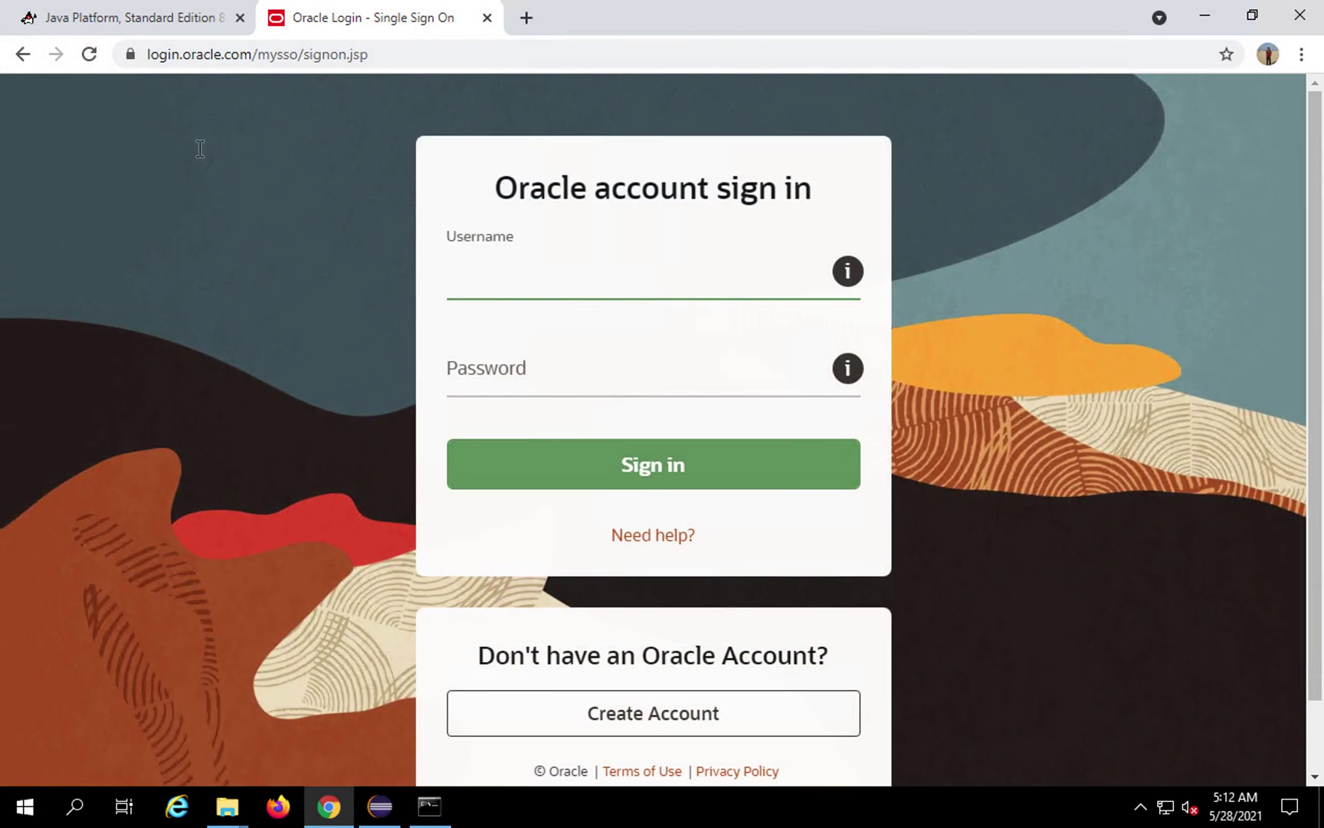
- Leave the sign-in page and highlight the note that OpenJDK builds are at jdk.java.net
click(24, 55)
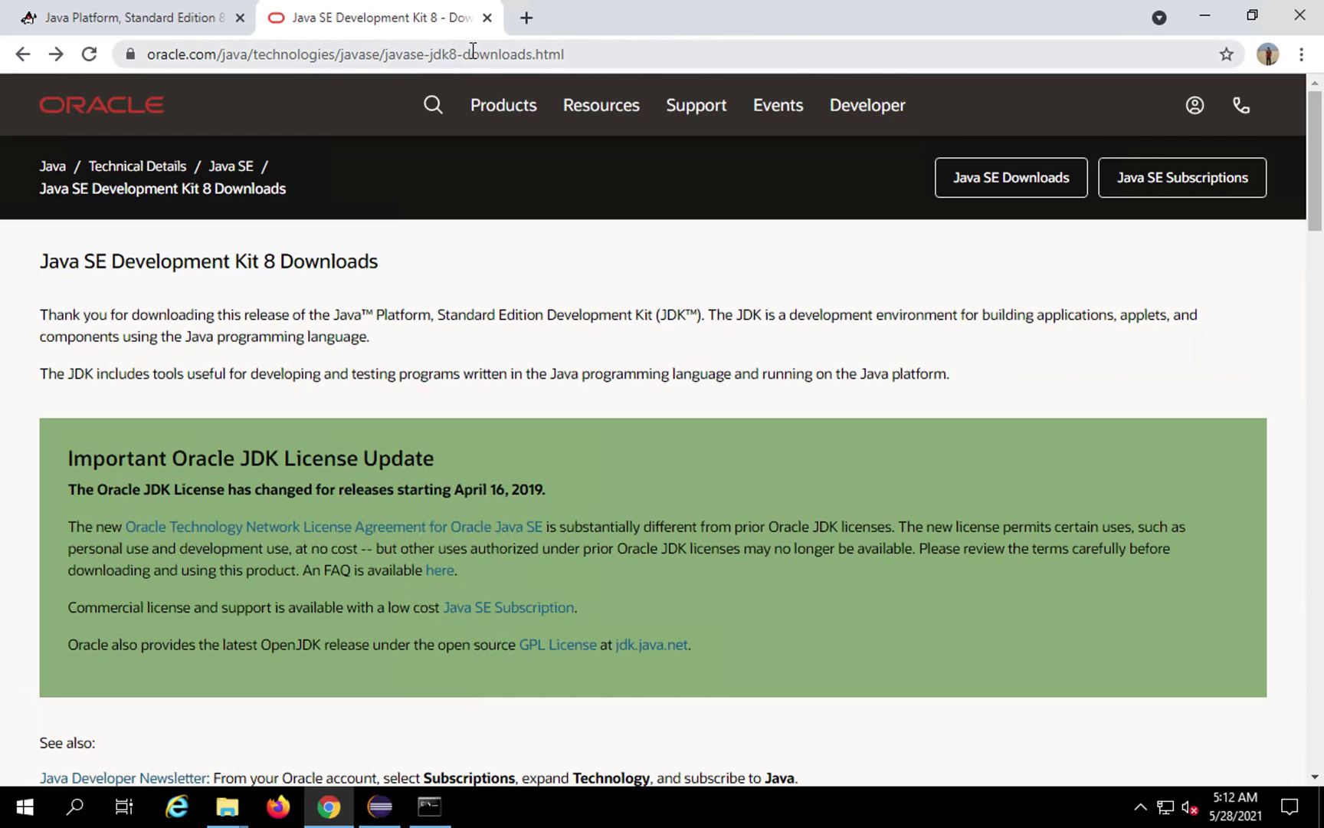
scroll(392, 414, down, 2)
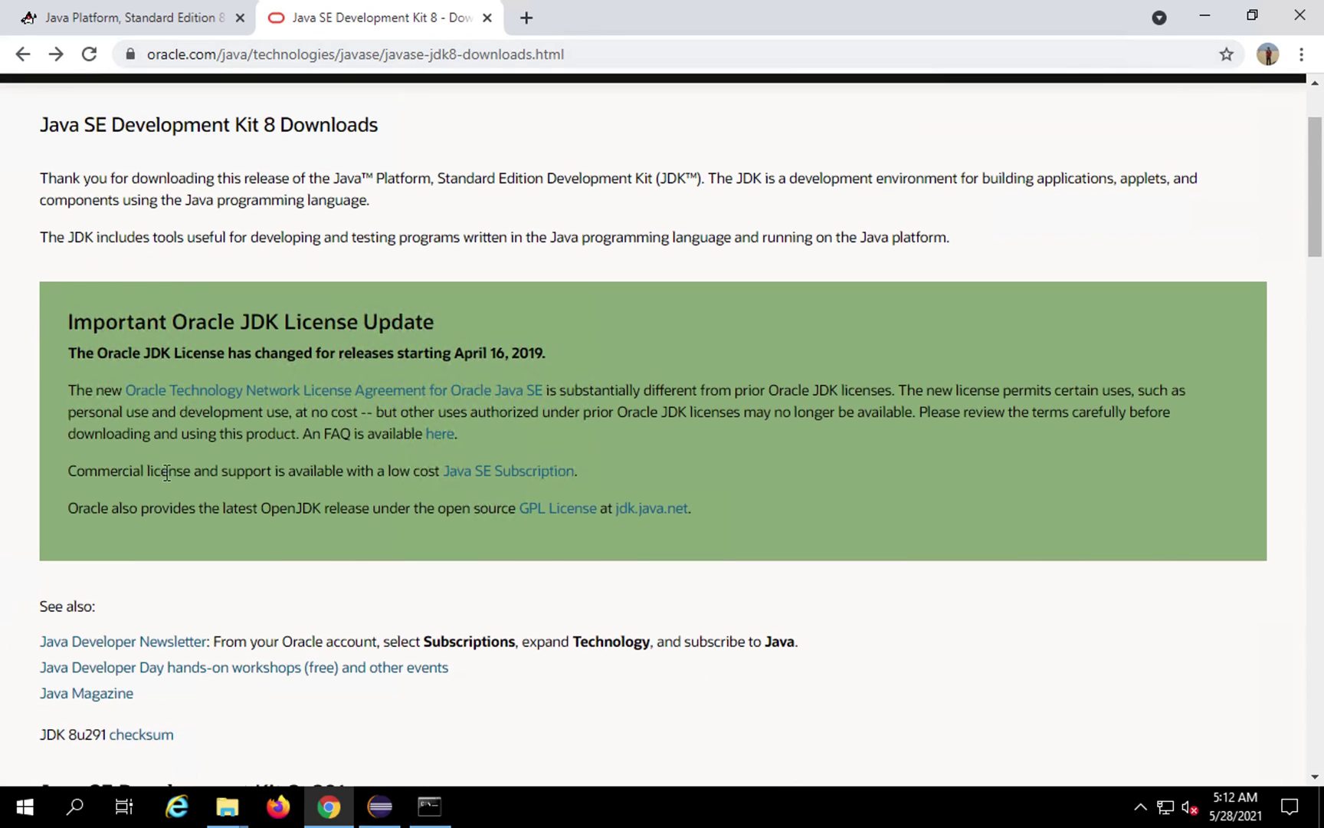
drag(78, 510, 474, 510)
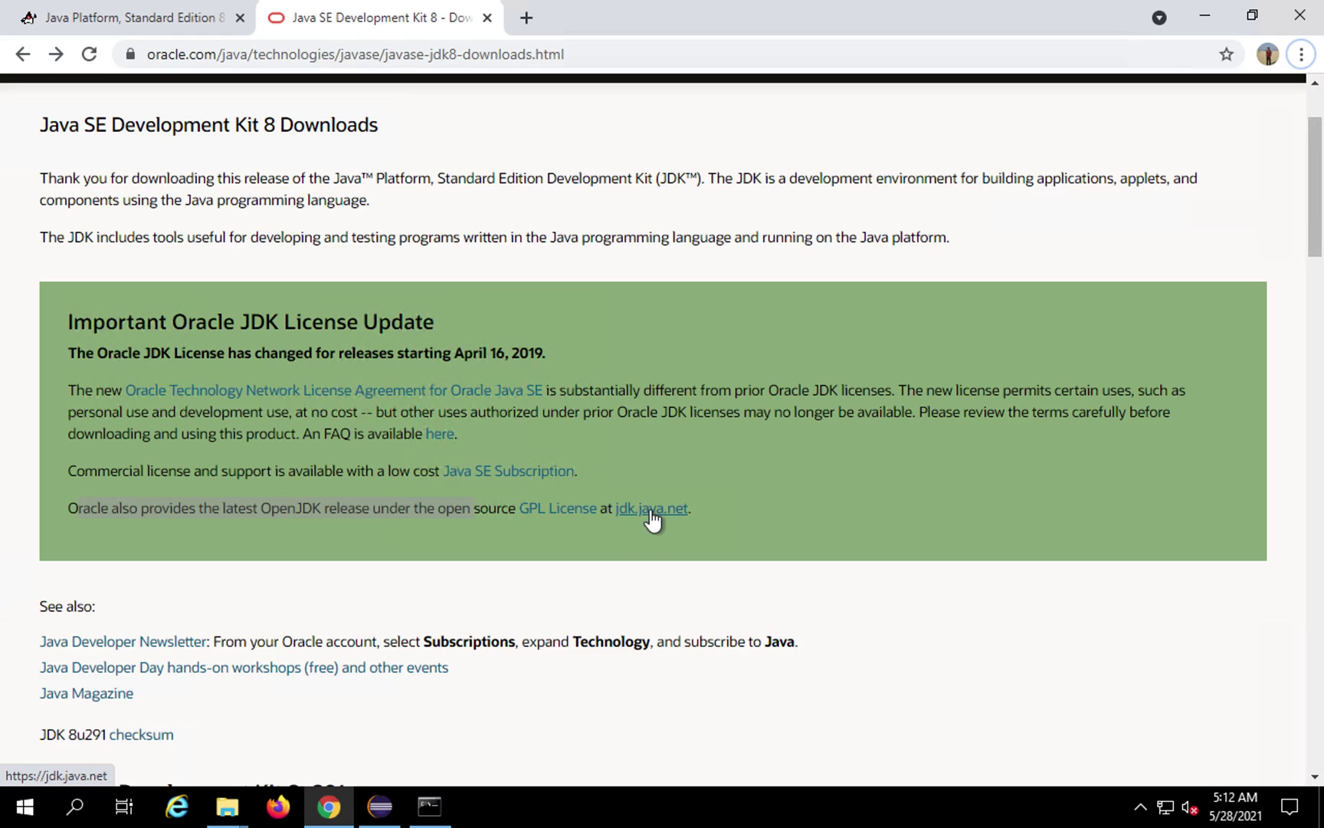
- Download the Windows 10 i586 JDK zip from jdk.java.net's Java SE 8 reference builds
click(664, 424)
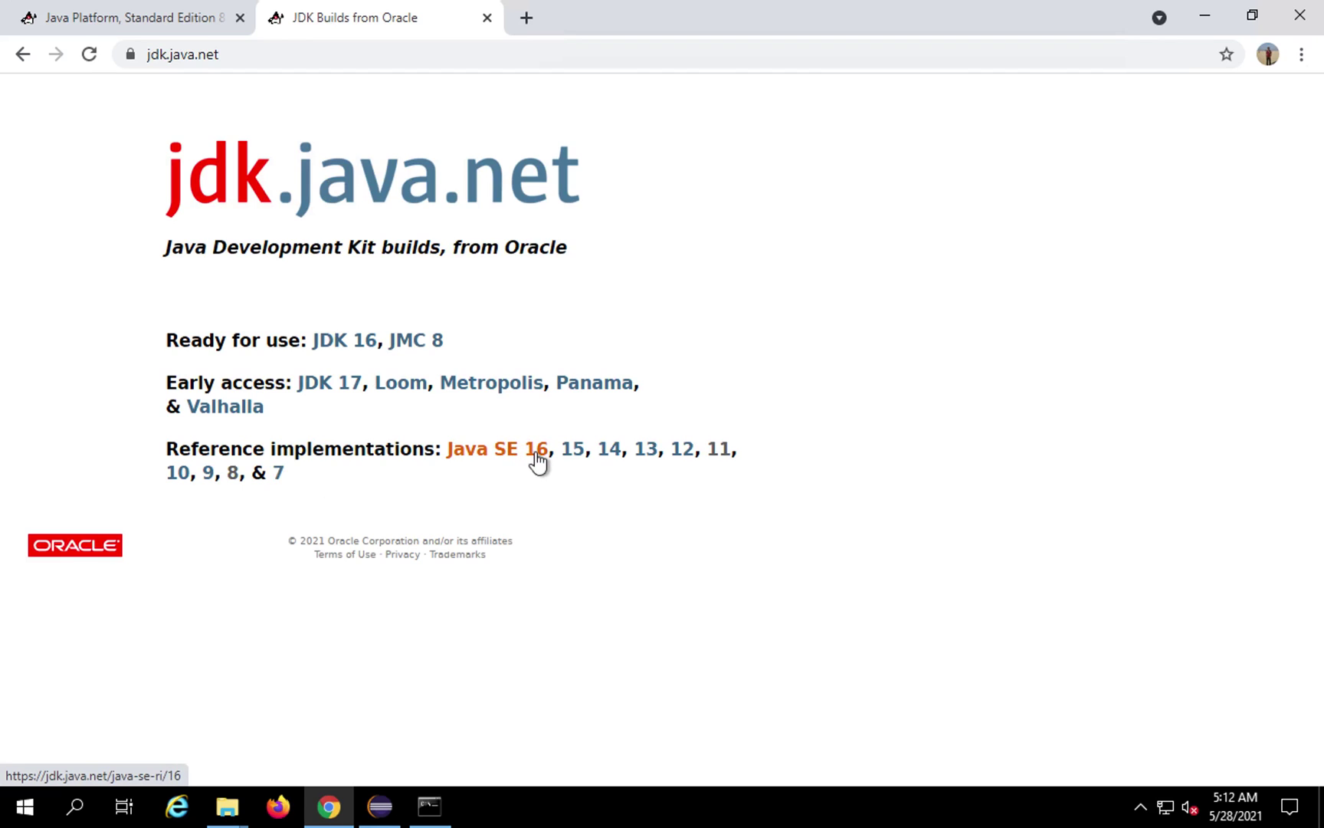
click(233, 484)
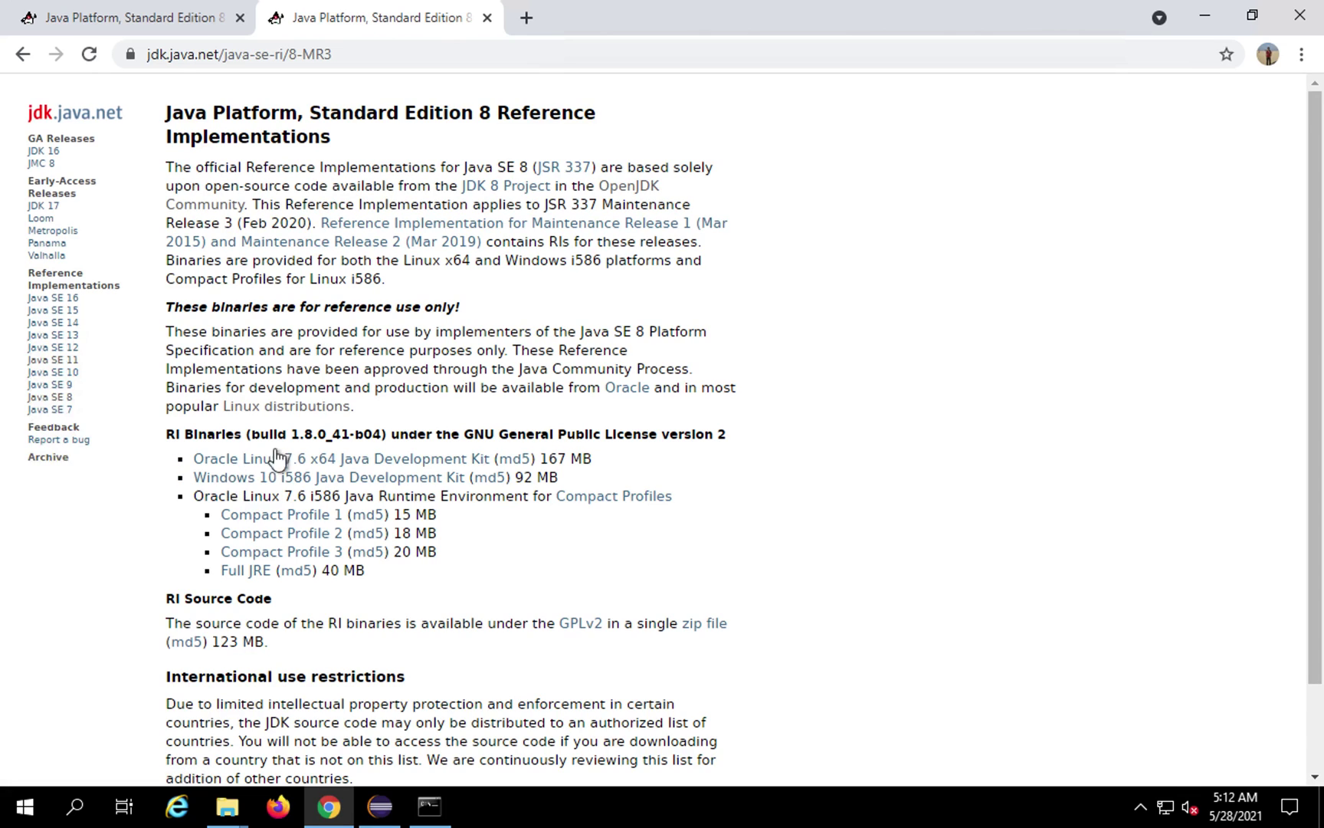
click(370, 483)
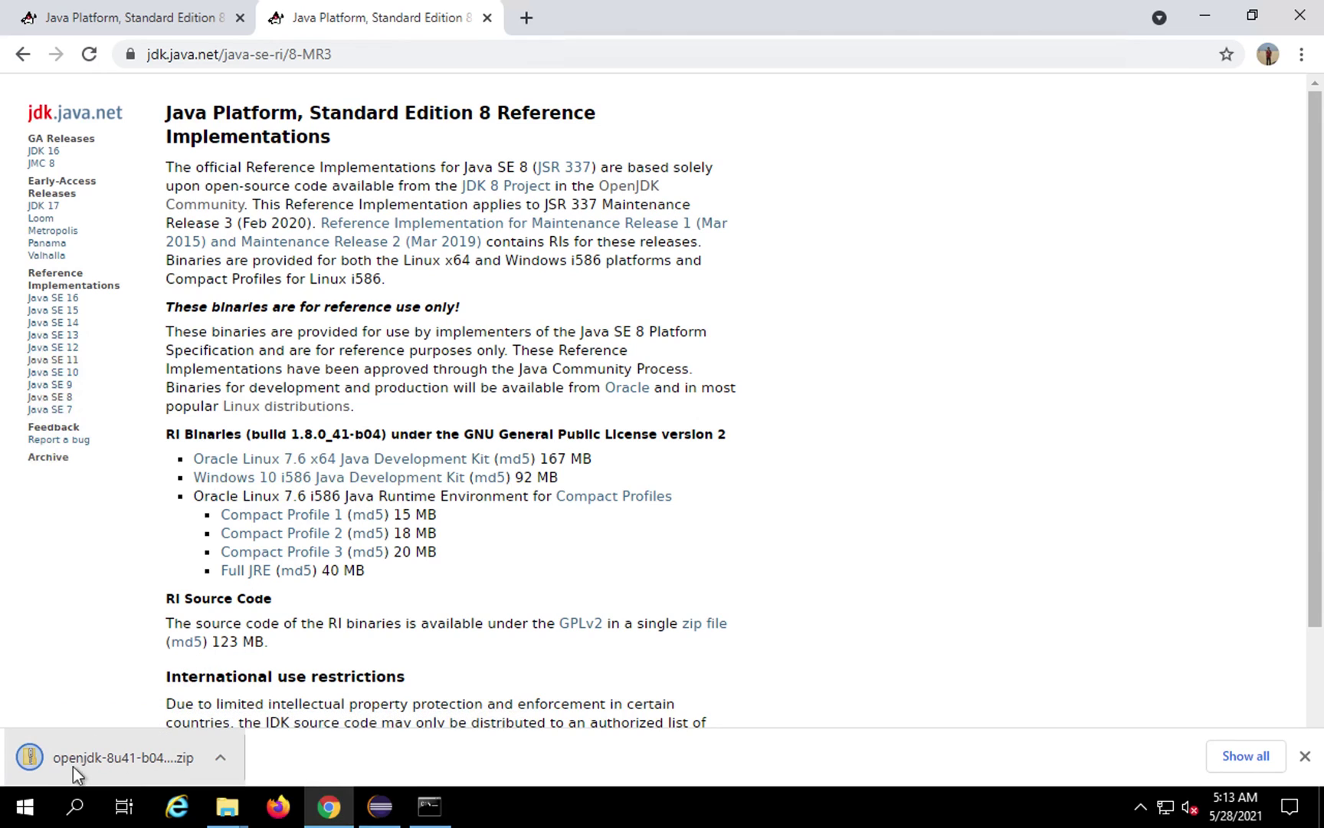
- Show openjdk-8u41-b04-windows-i586-14_jan_2020.zip in the Downloads folder and minimize Chrome
click(221, 759)
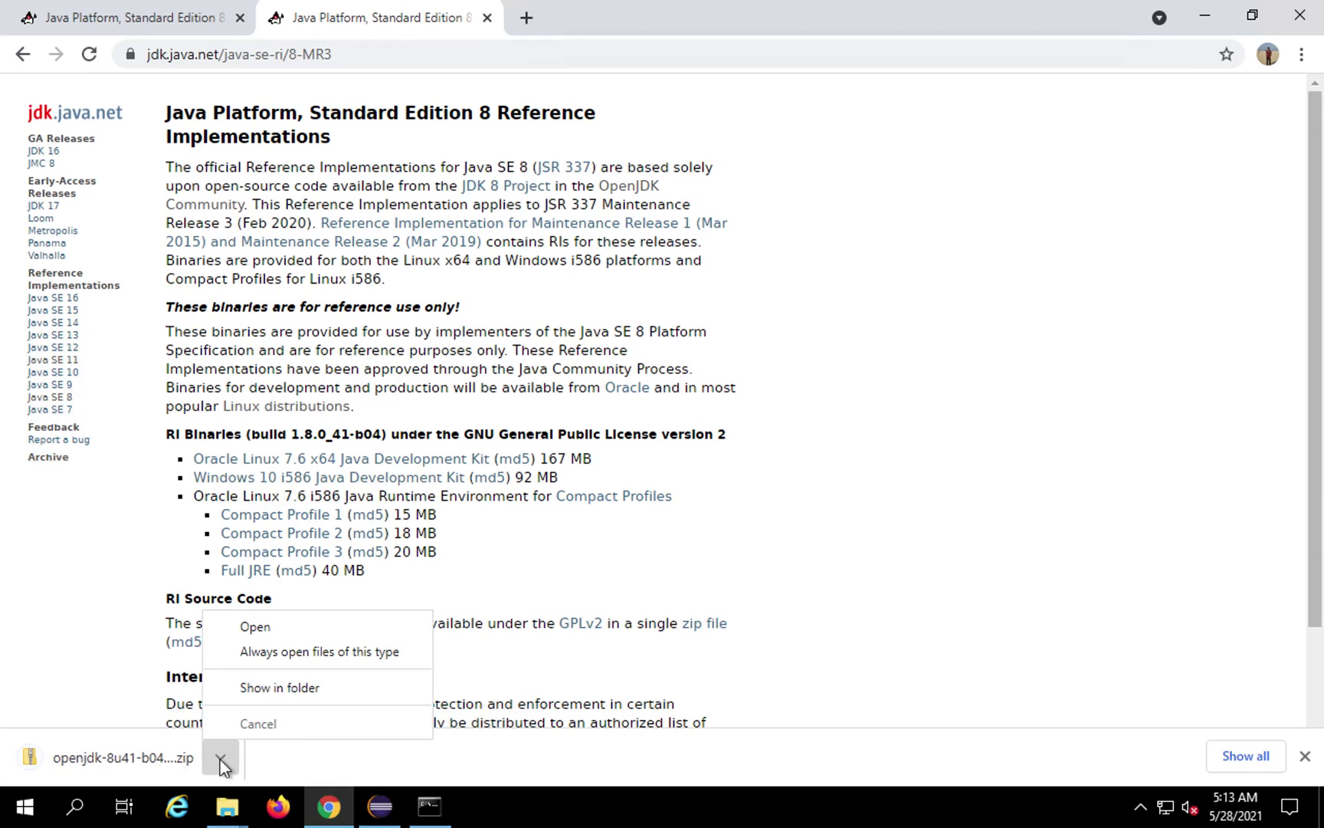
click(271, 694)
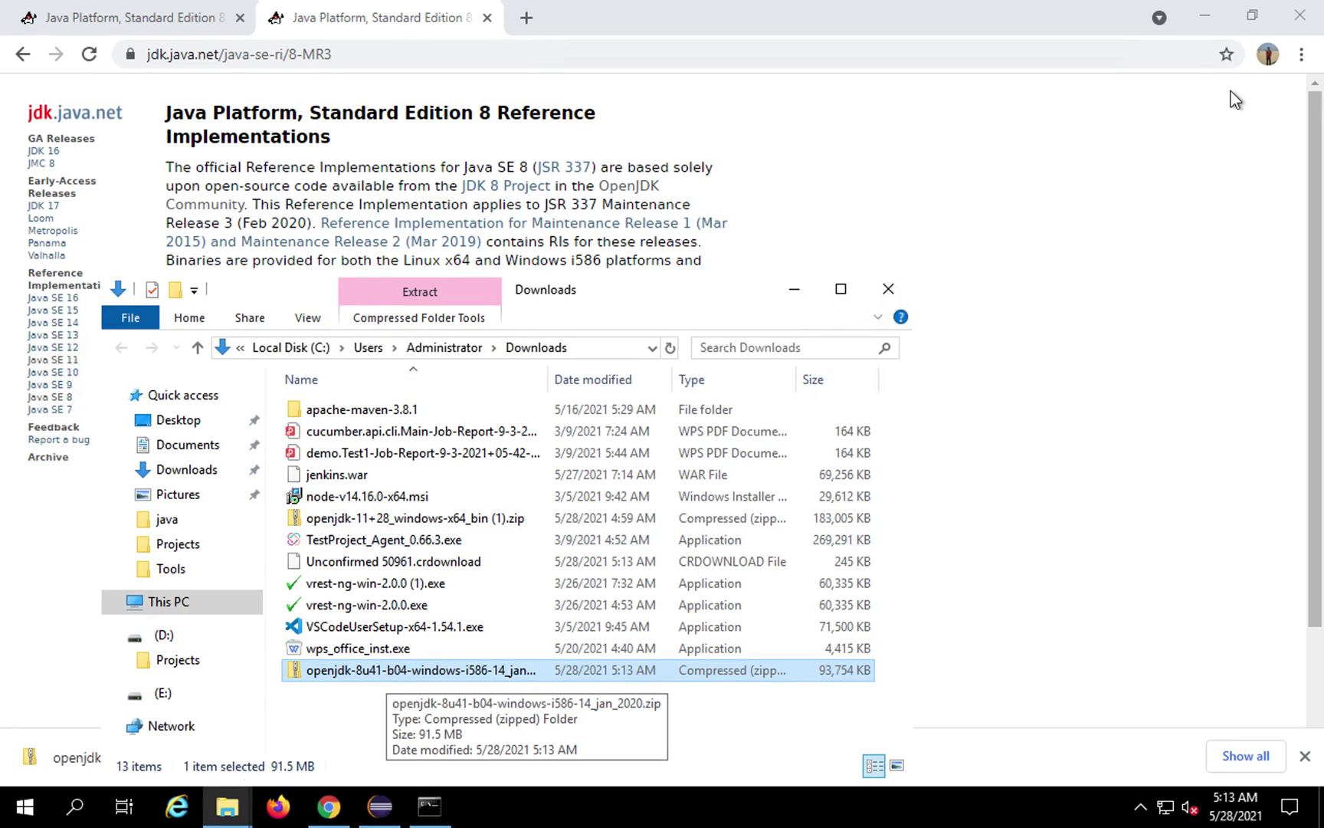
click(1205, 14)
drag(633, 291, 855, 76)
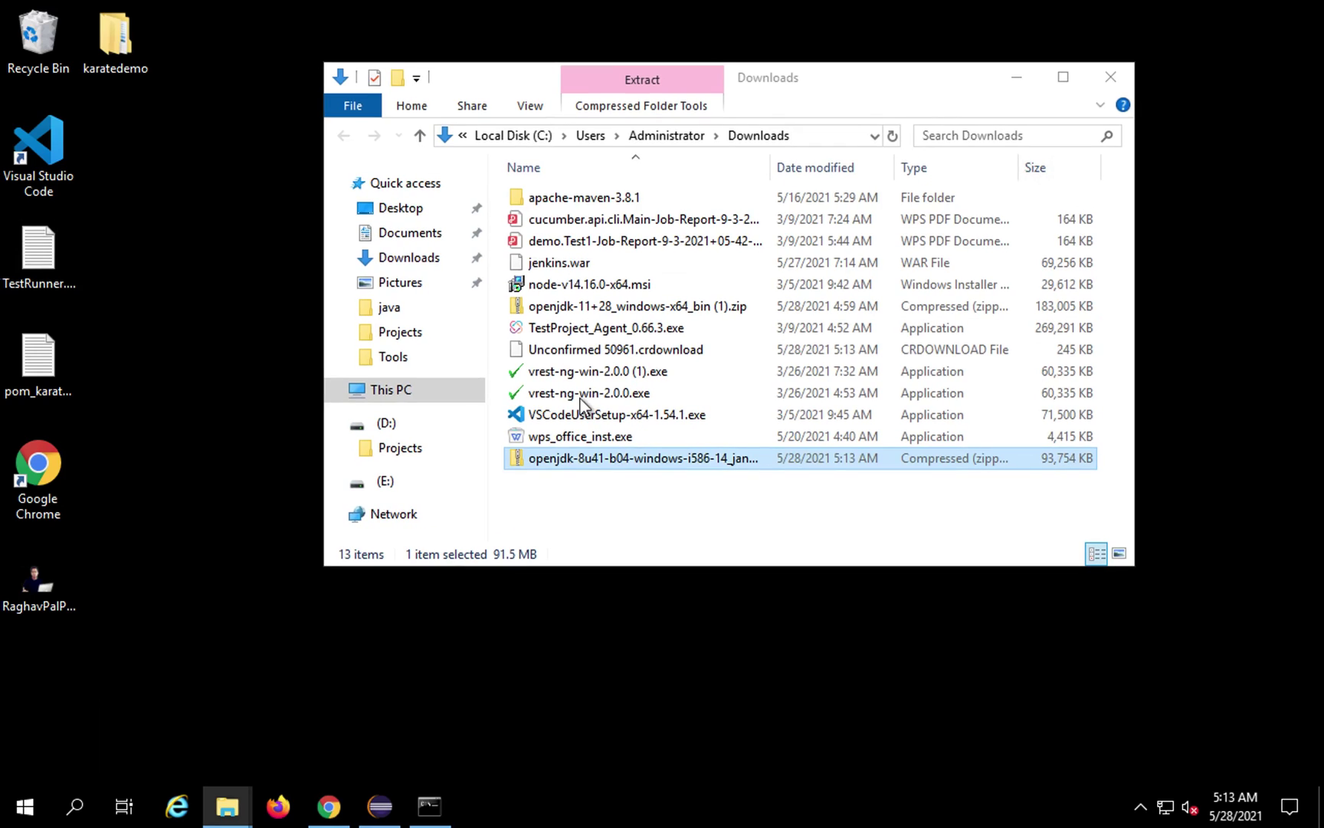
- Run java -version in a new Command Prompt, confirming OpenJDK 11, then return to Downloads
key(super)
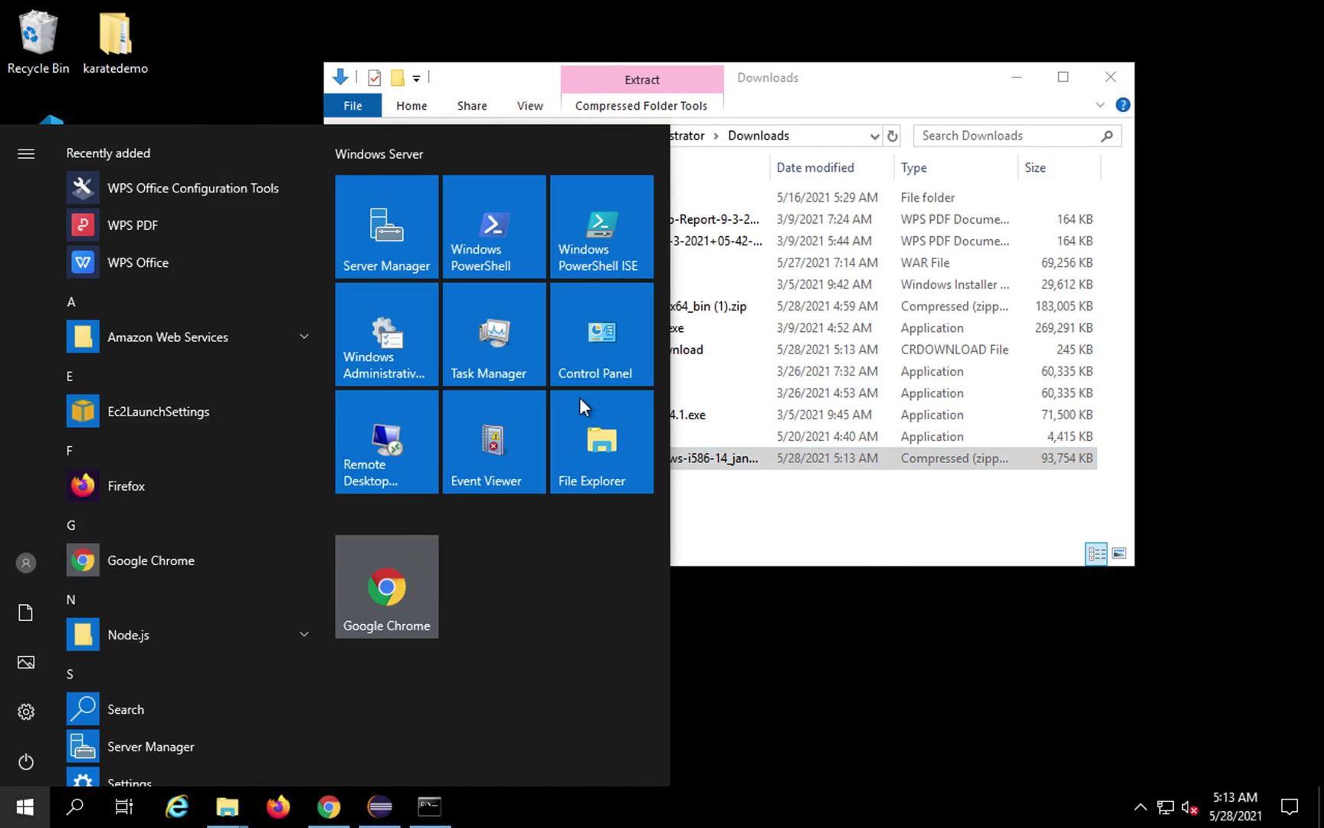
text(cmd)
key(Return)
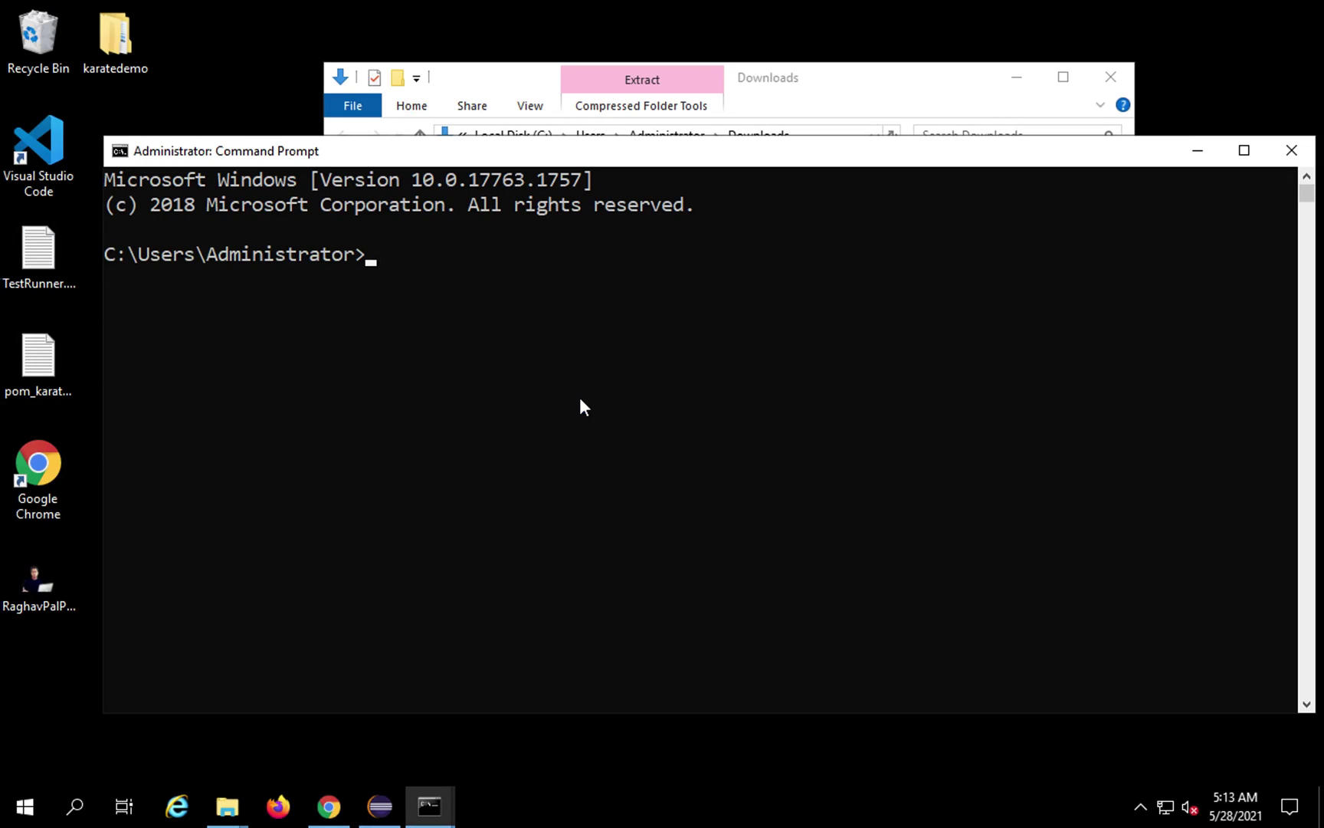
text(java -version)
key(Return)
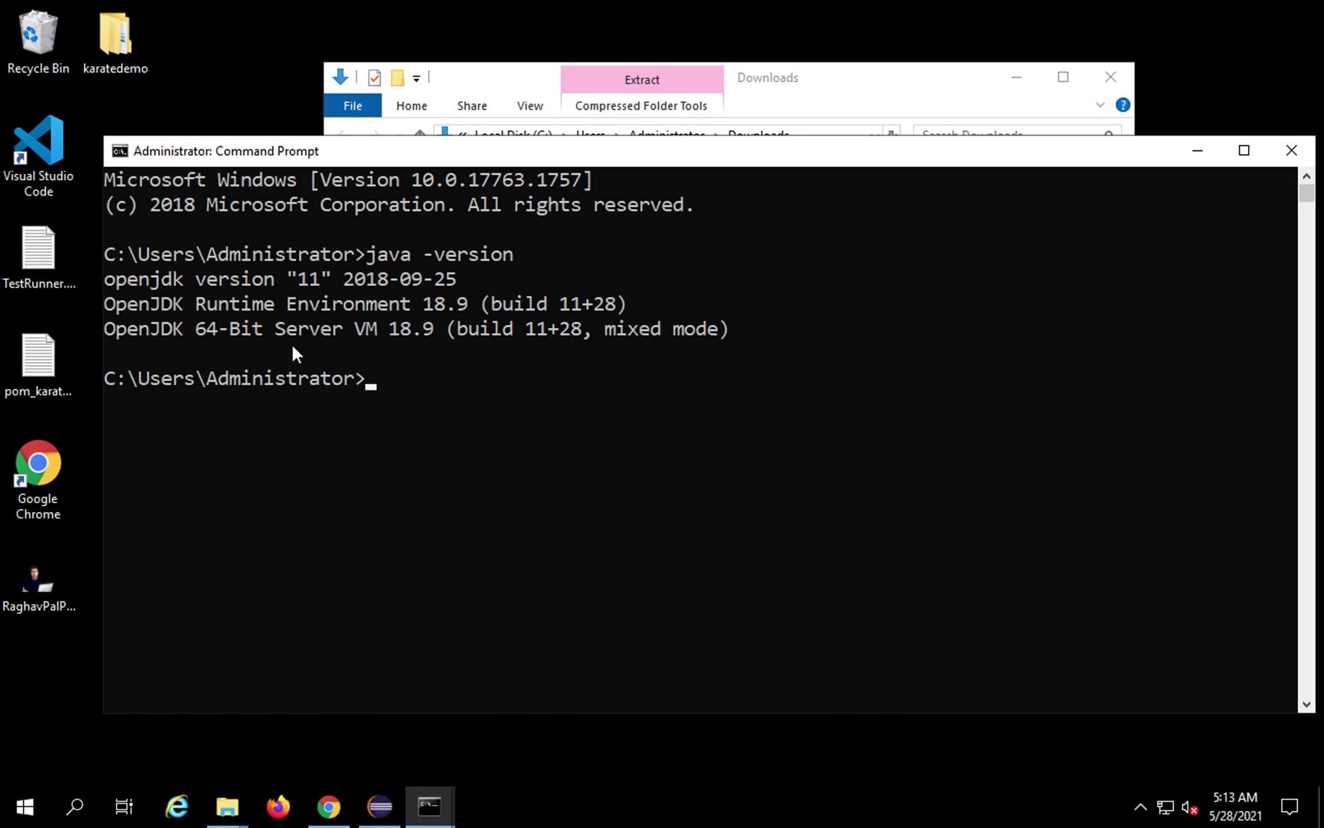
drag(279, 281, 466, 286)
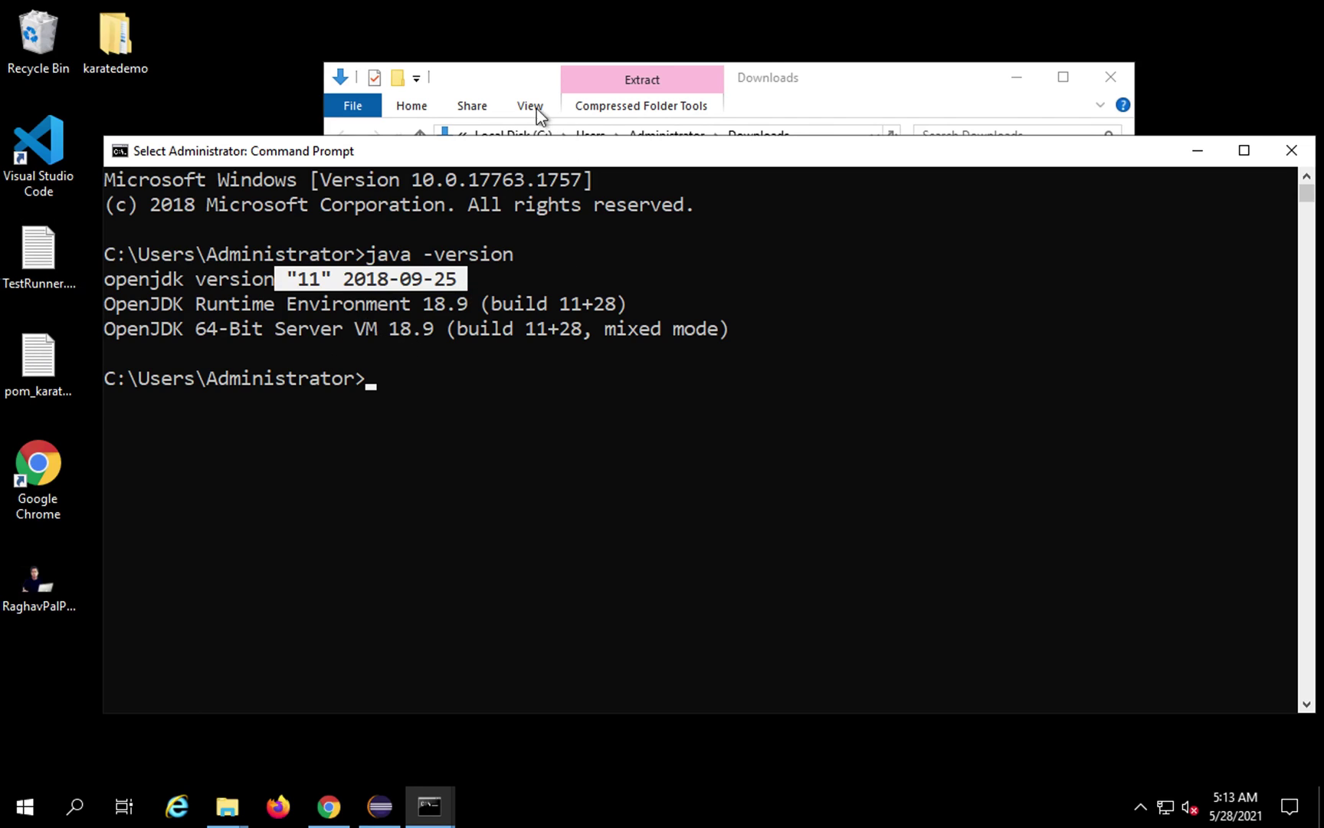
click(895, 82)
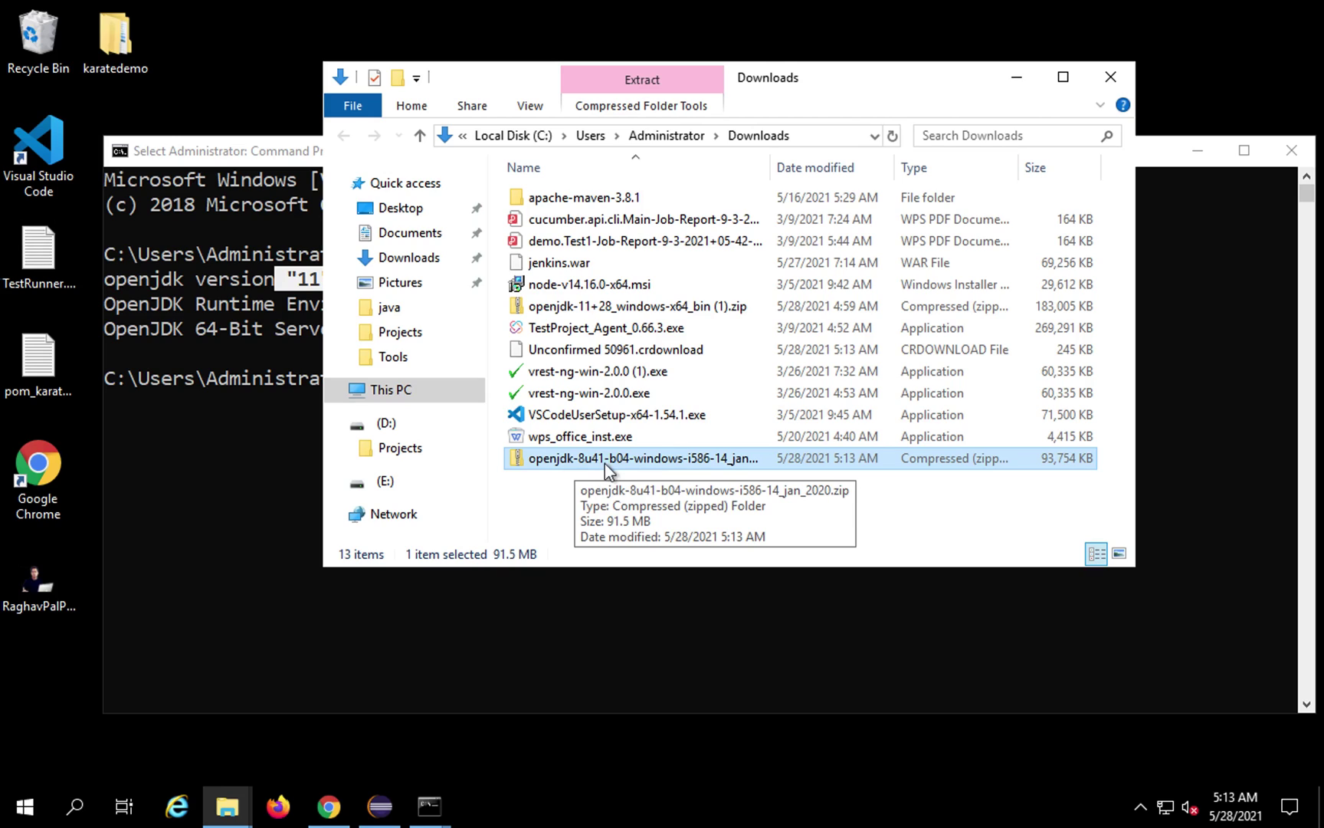
- Open C:\Program Files\java in a second File Explorer window
key(ctrl+n)
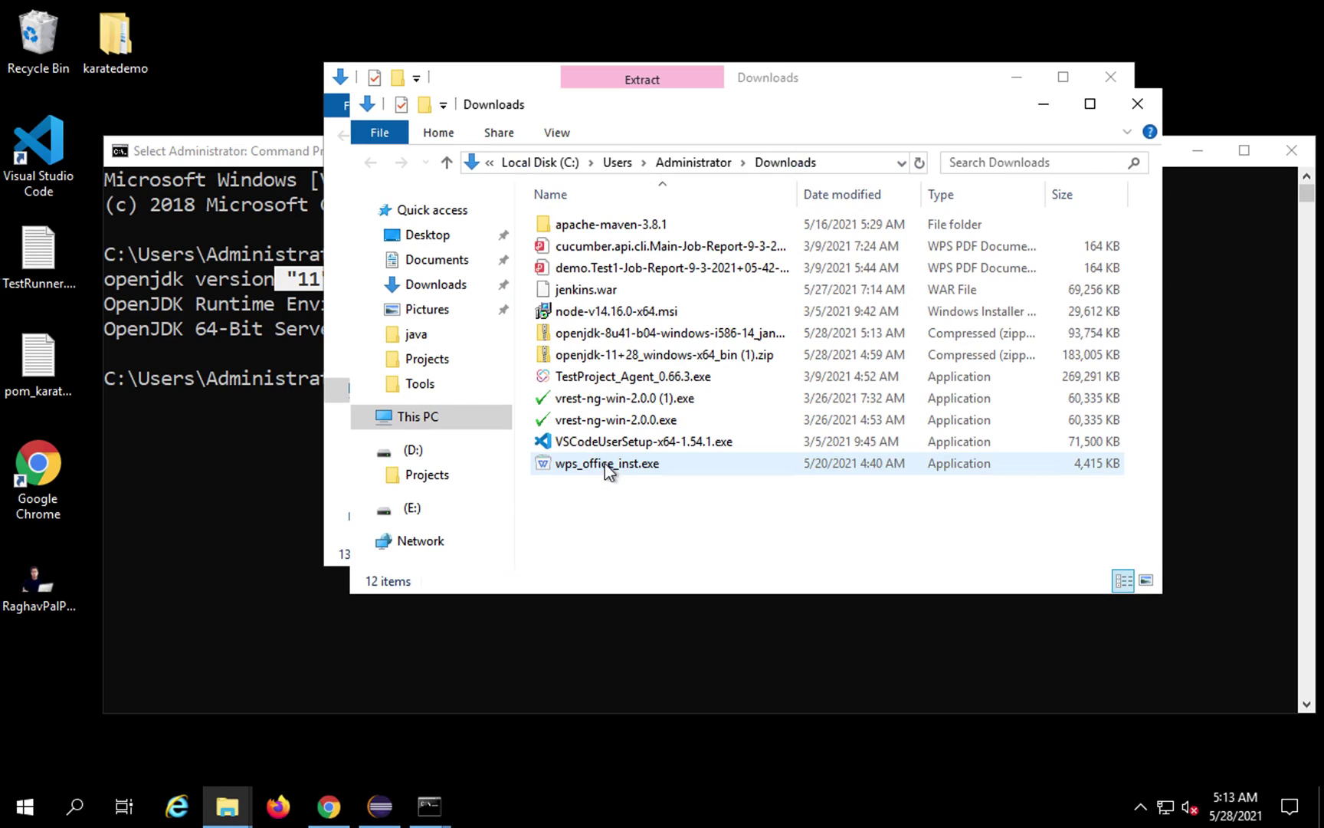
click(414, 418)
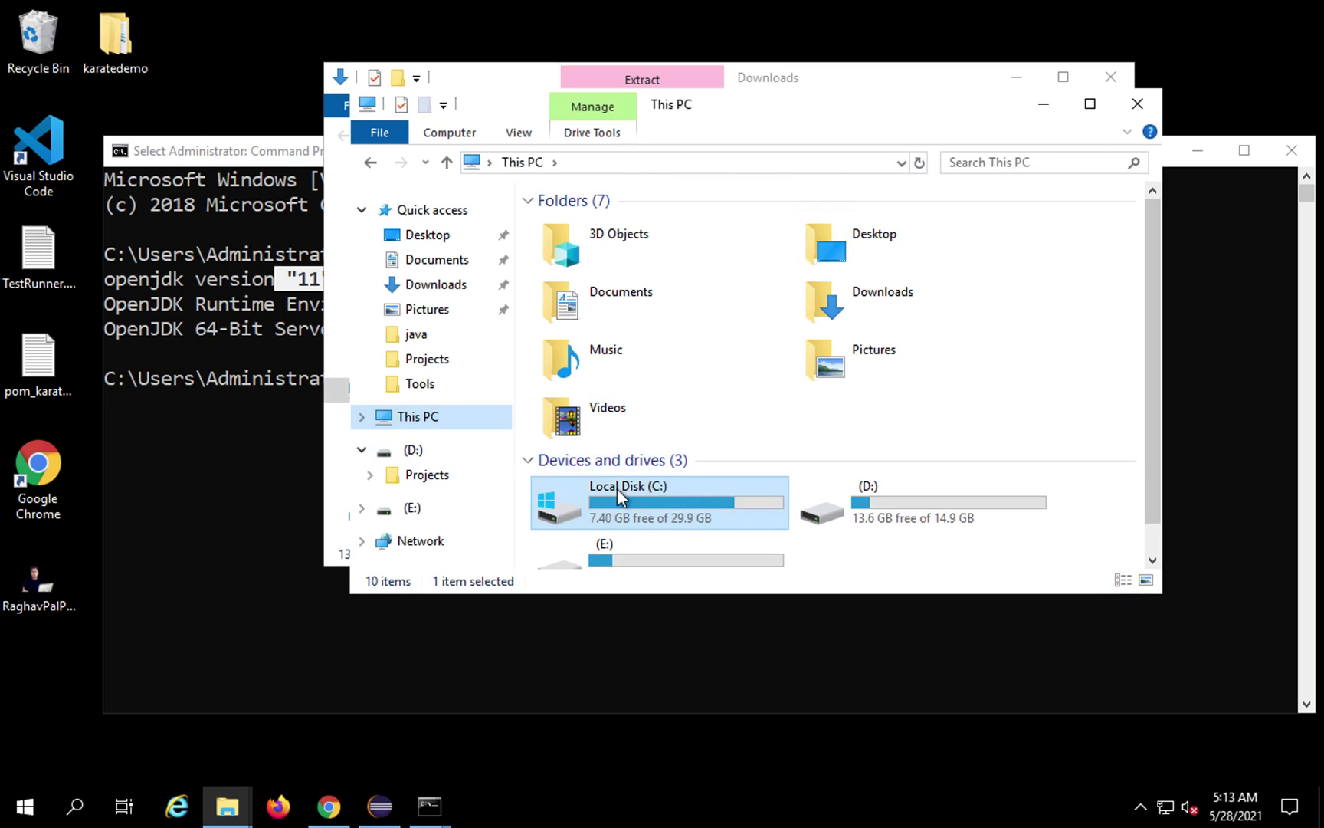
double_click(616, 488)
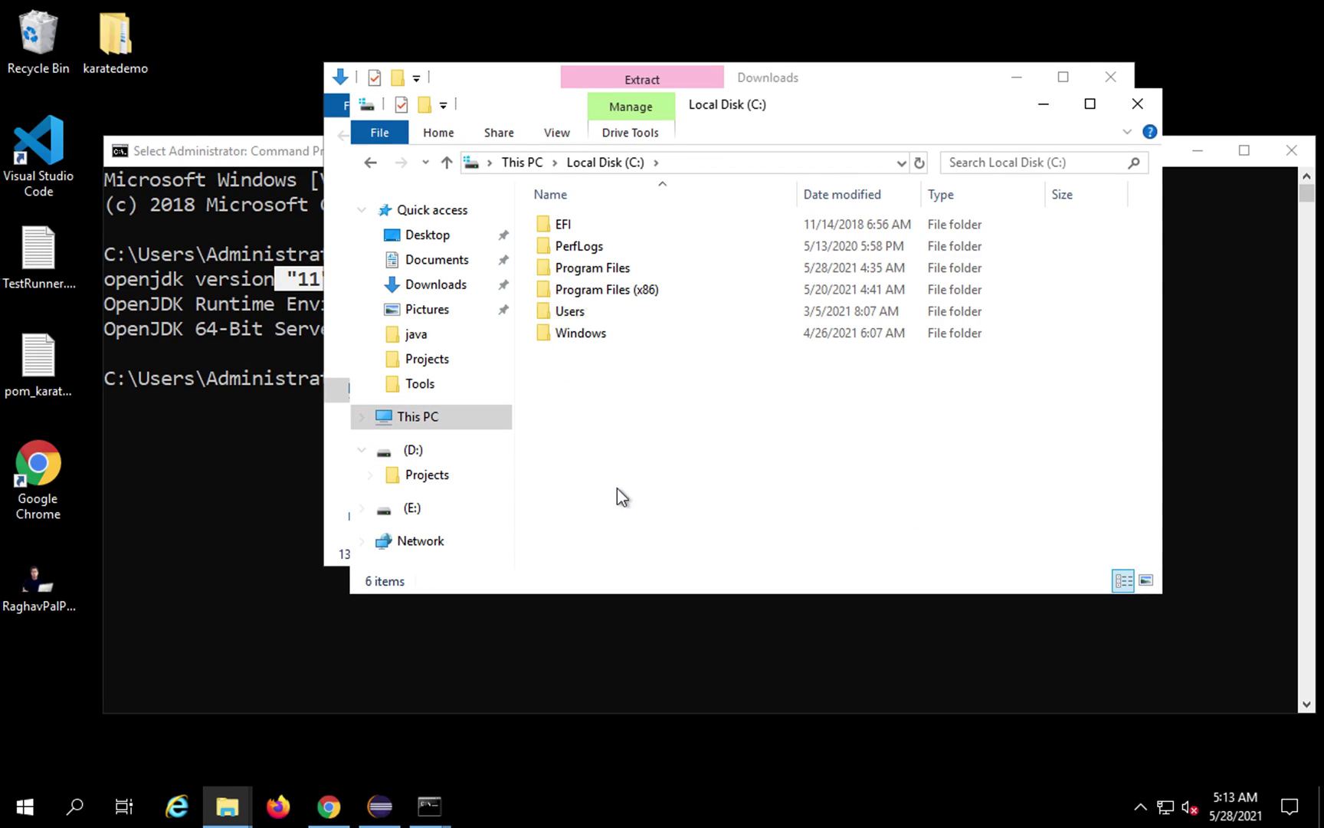
double_click(587, 274)
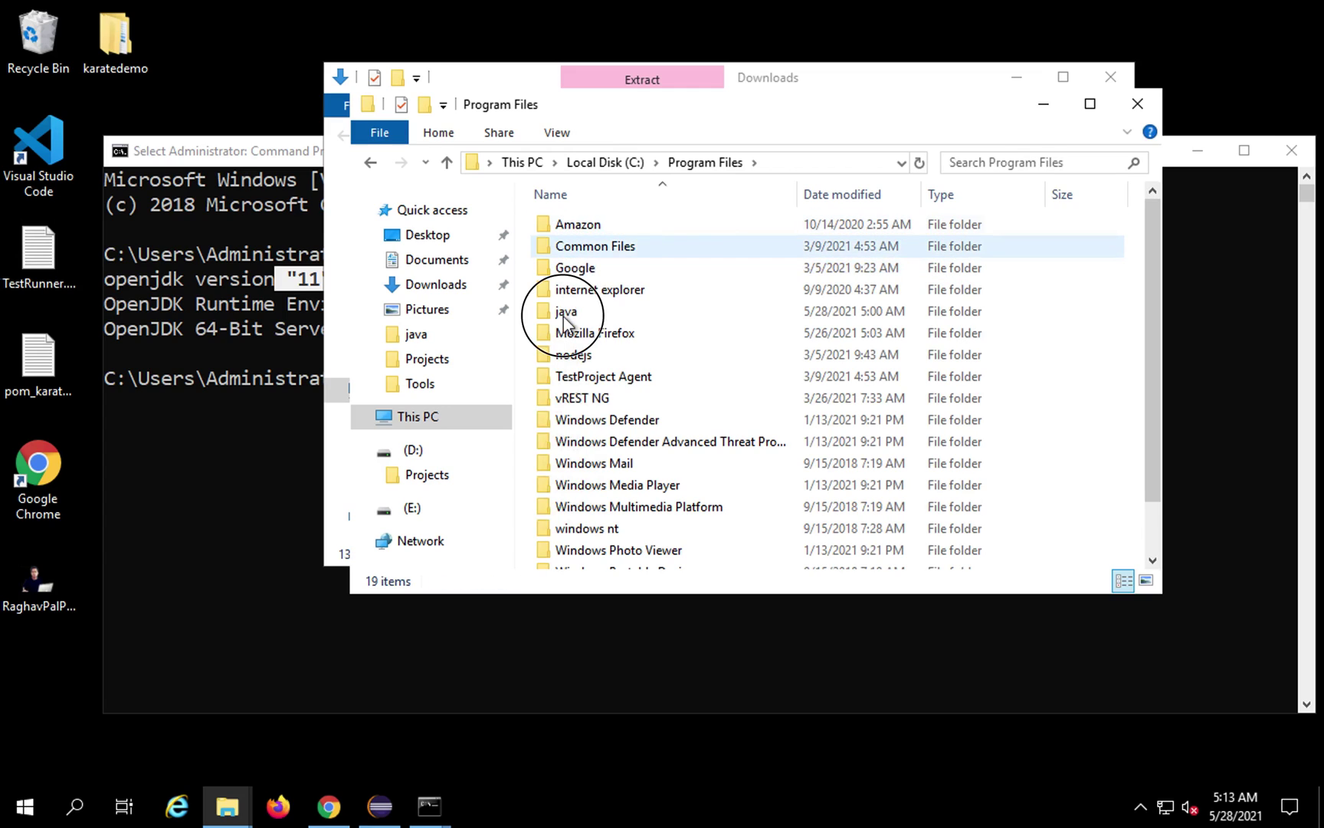
click(562, 317)
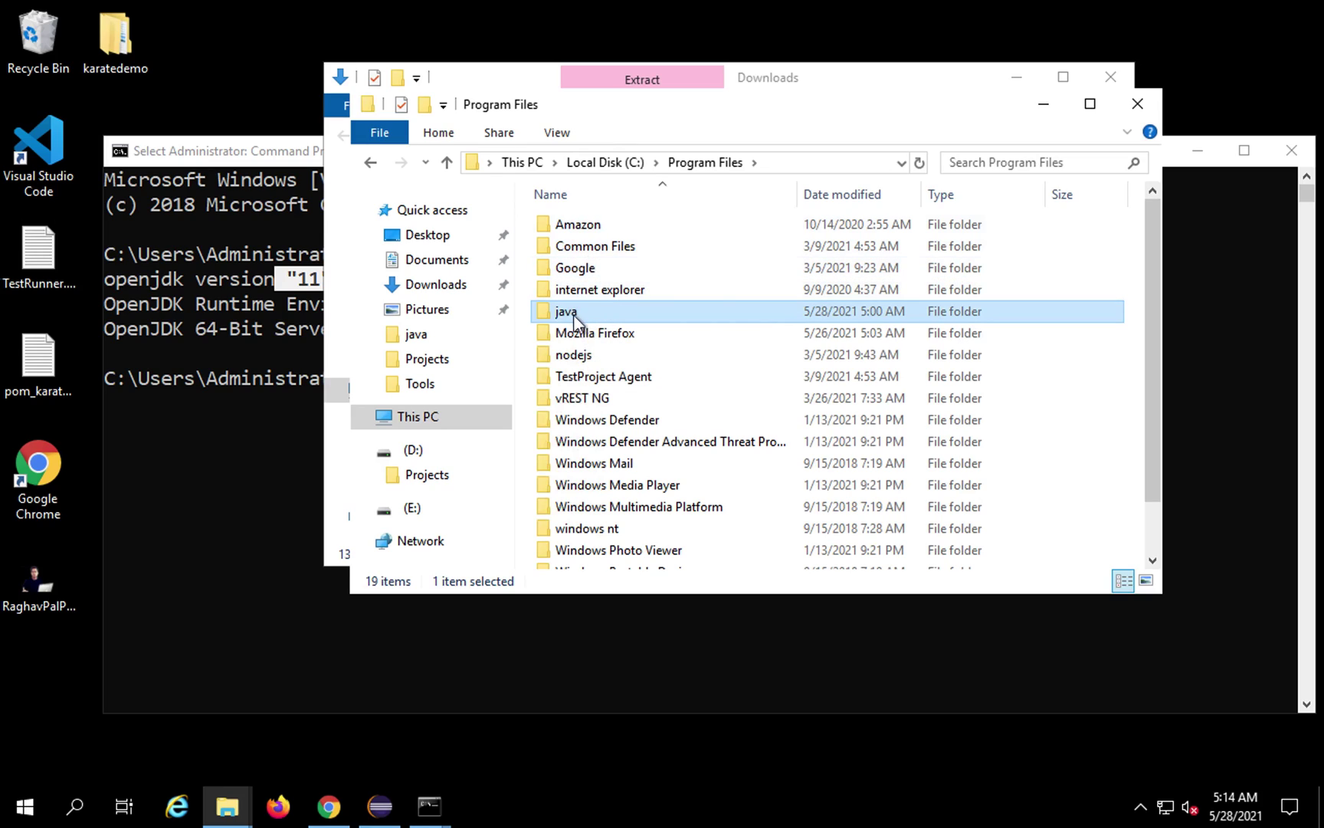
double_click(576, 313)
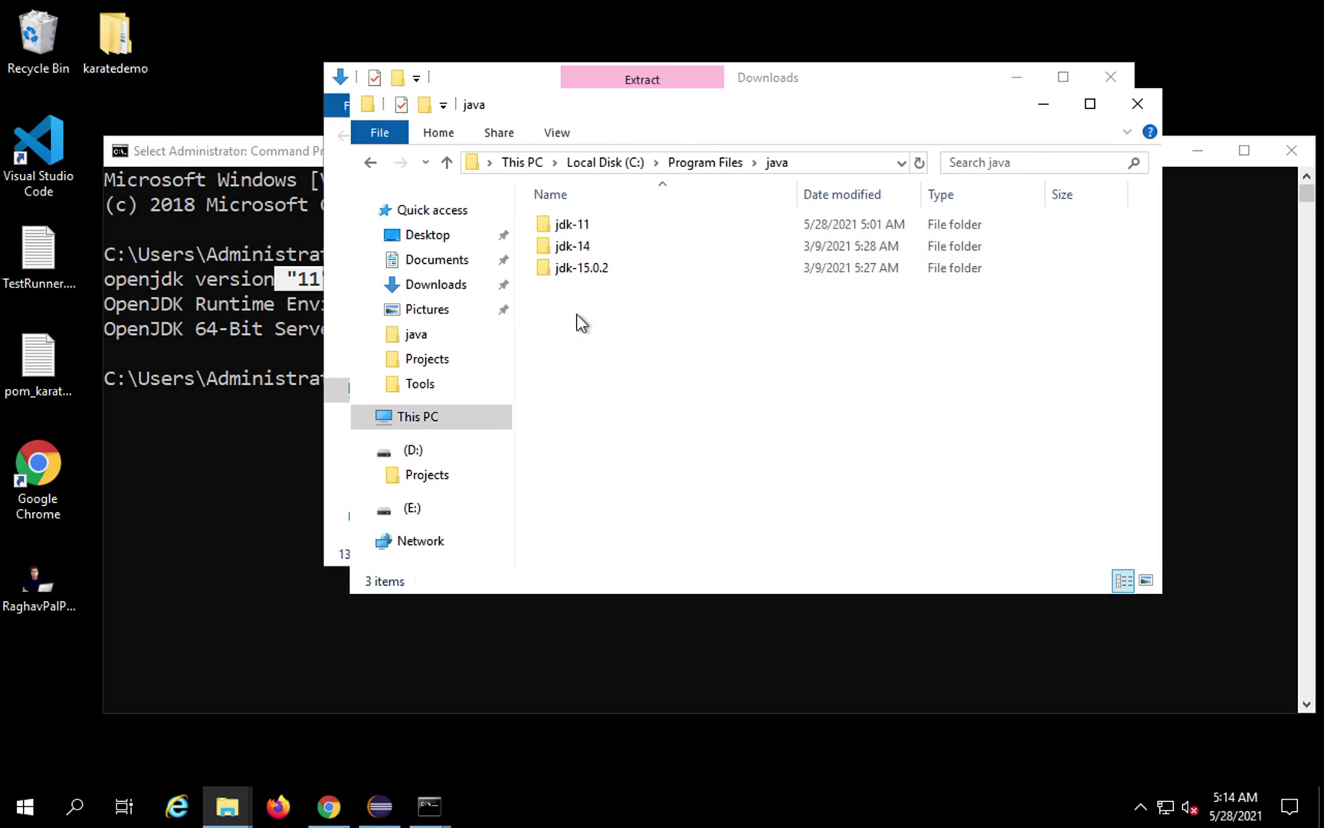
- Point out the jdk-11, jdk-14 and jdk-15.0.2 folders, then bring the Downloads window alongside
click(571, 227)
click(573, 246)
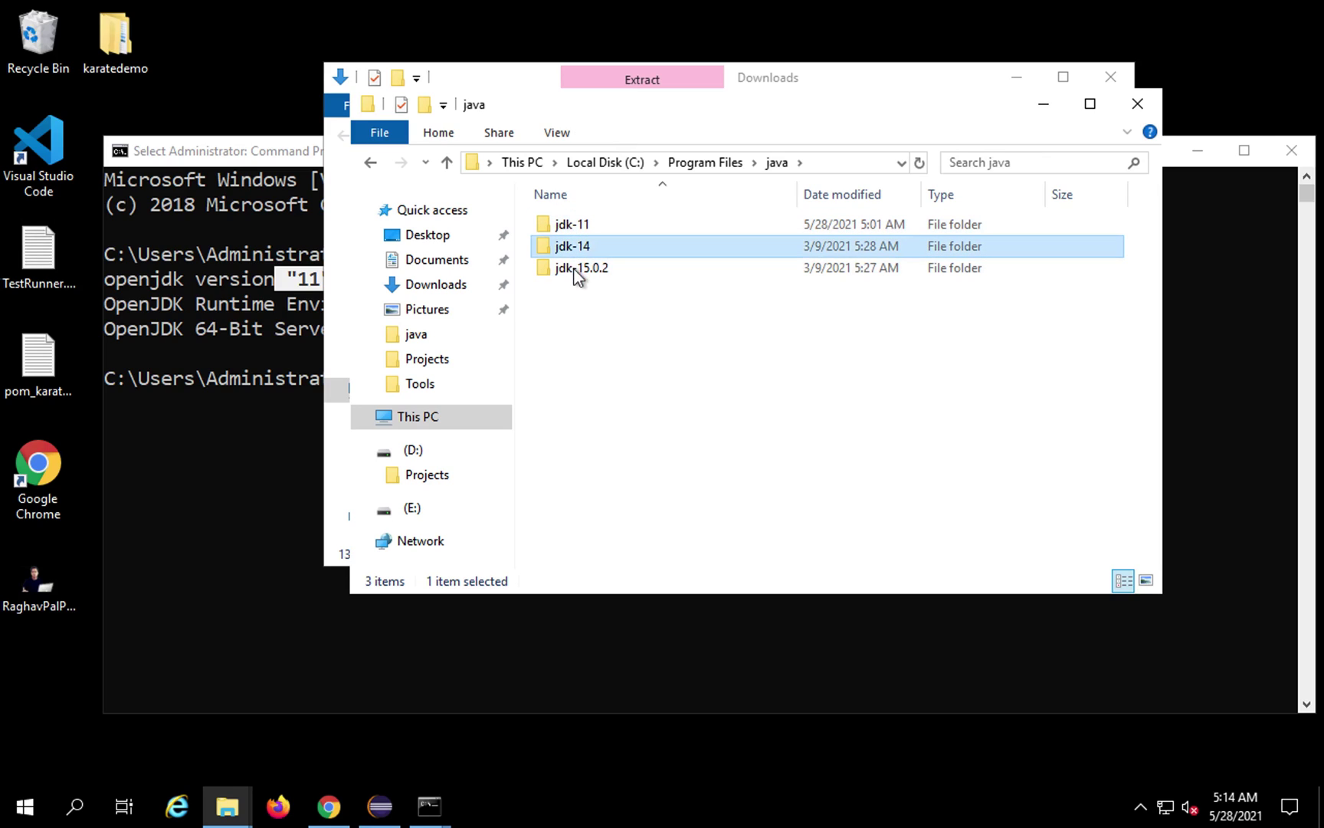
click(576, 269)
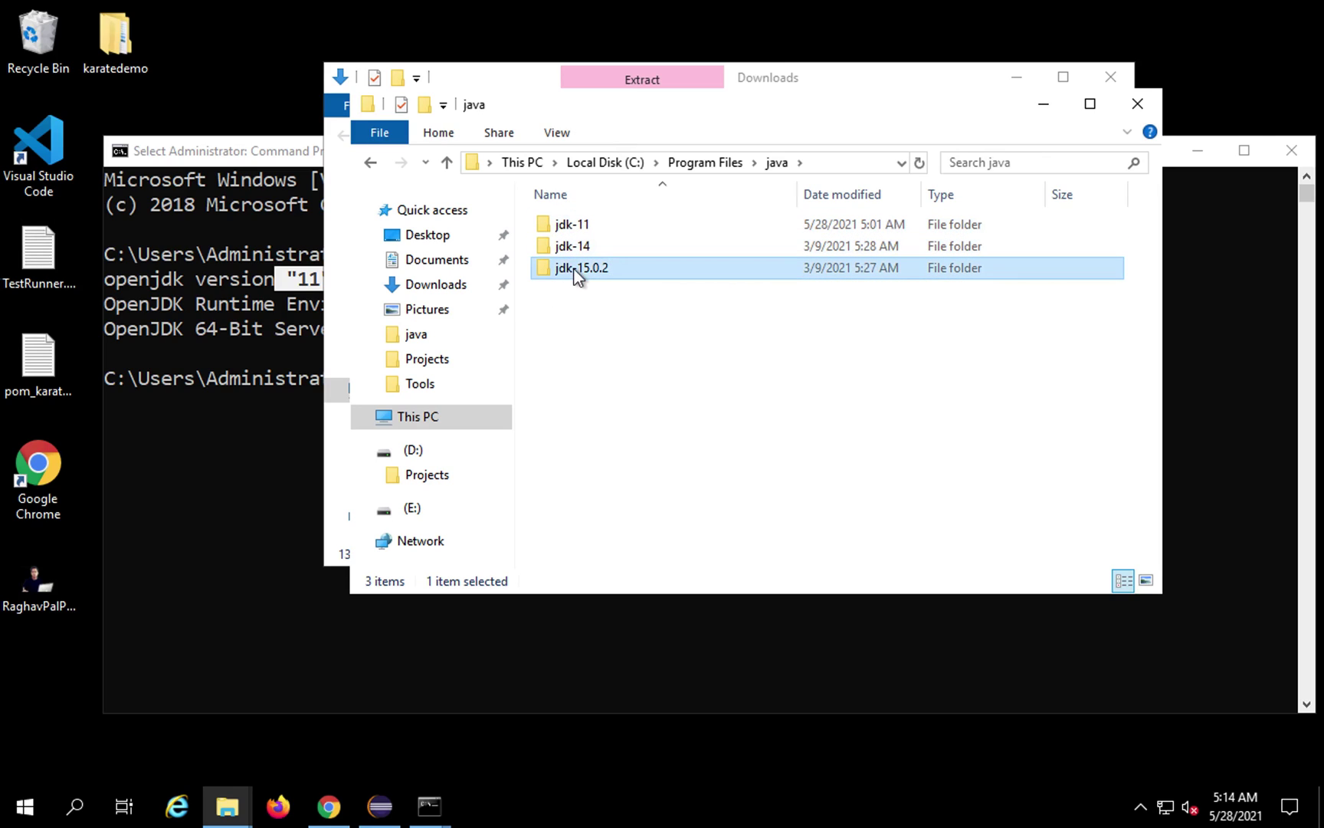
click(571, 229)
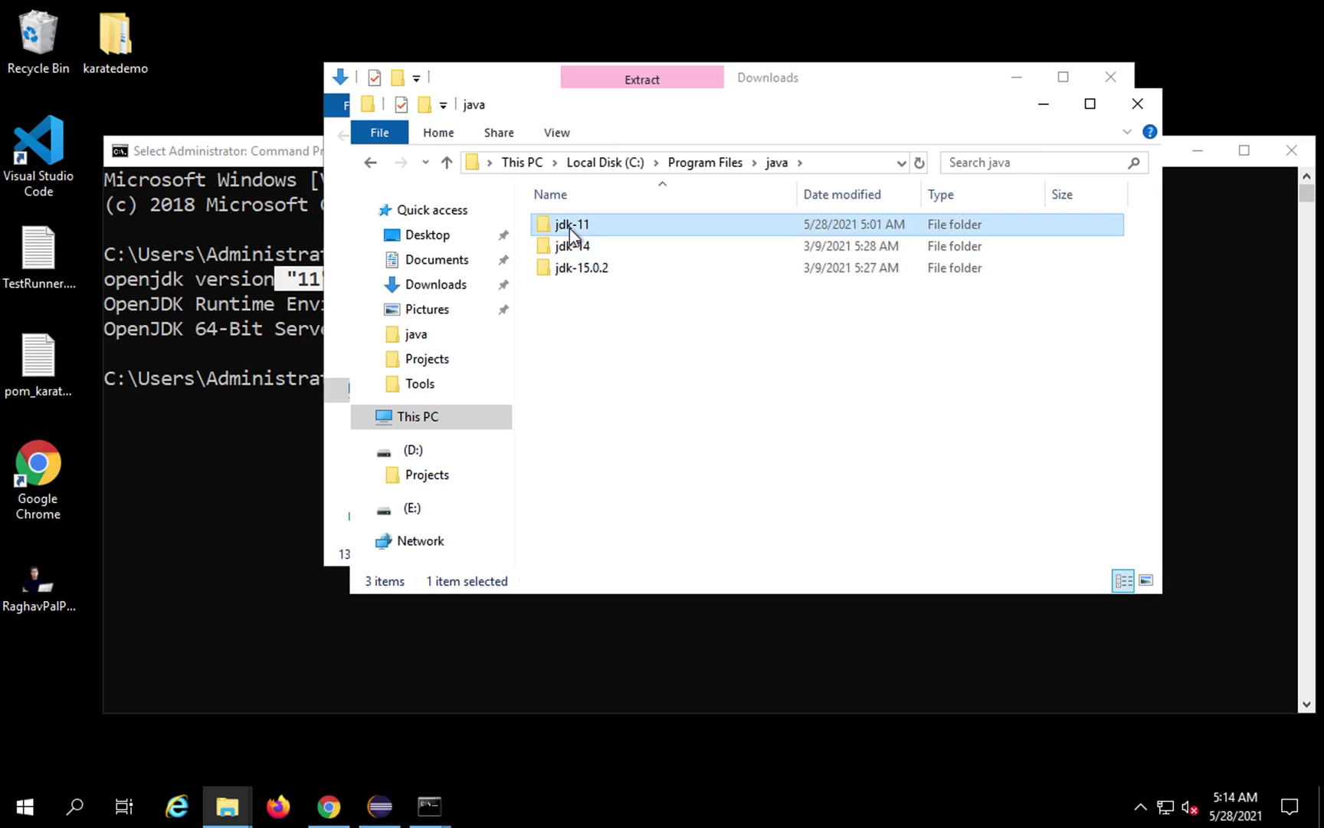
drag(512, 83, 906, 238)
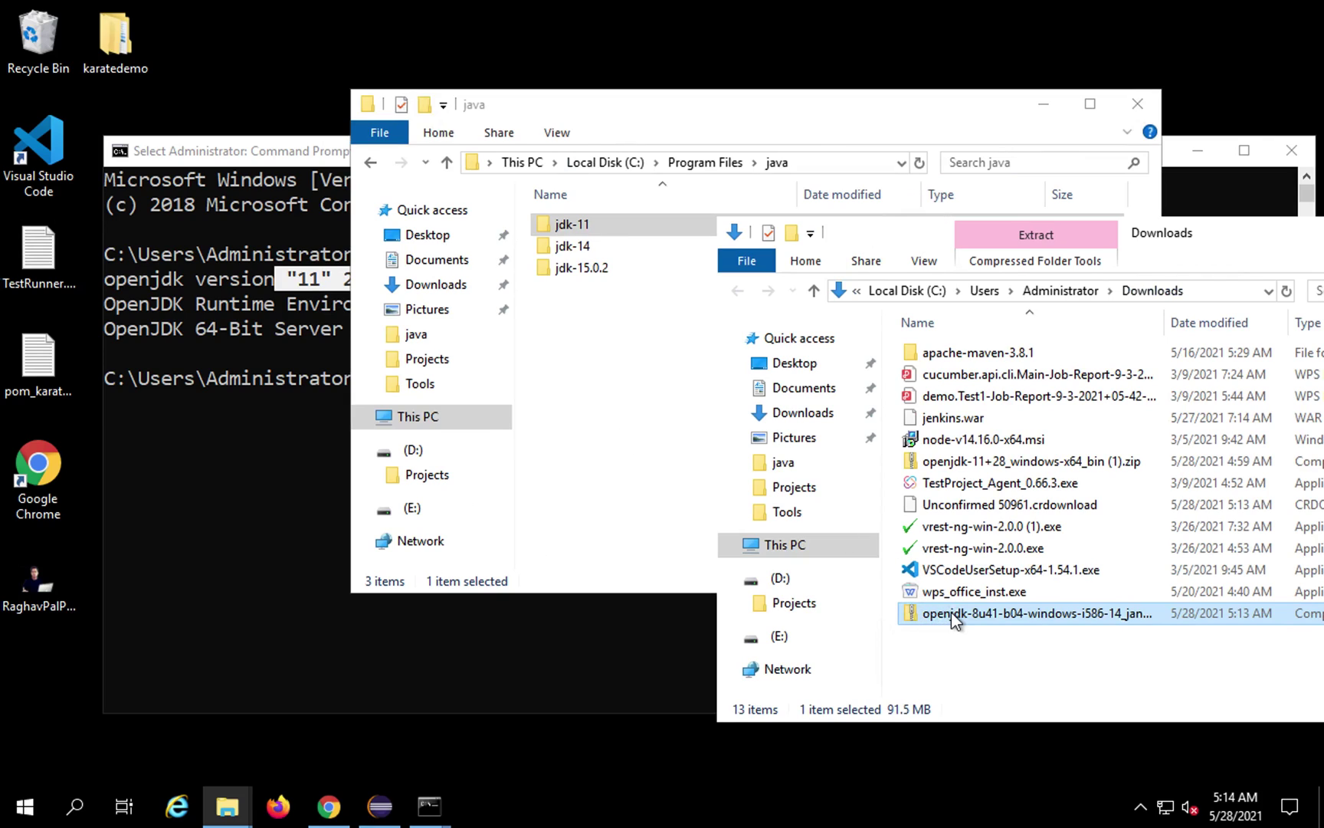
- Use Extract All on the openjdk-8u41 zip with C:\Program Files\java as destination
right_click(972, 614)
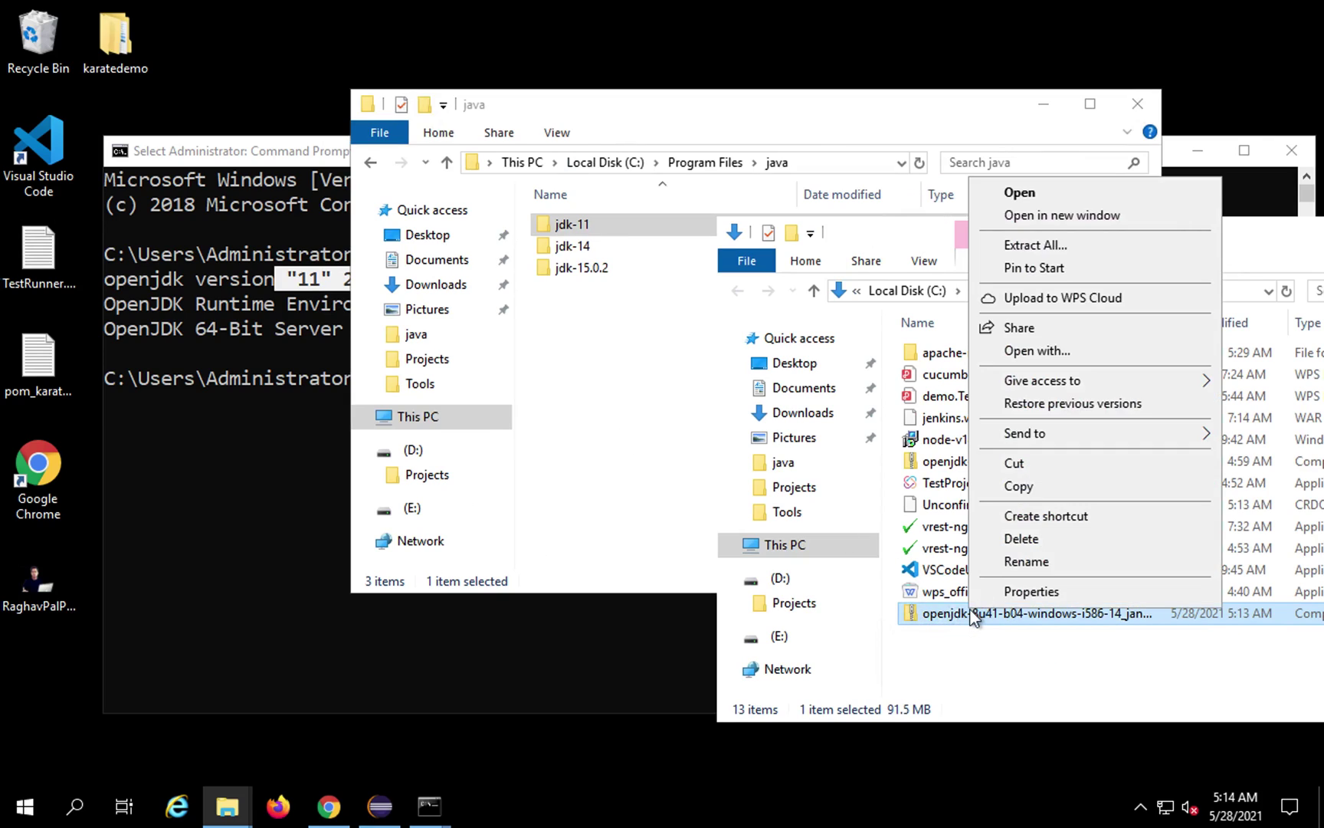
click(1021, 246)
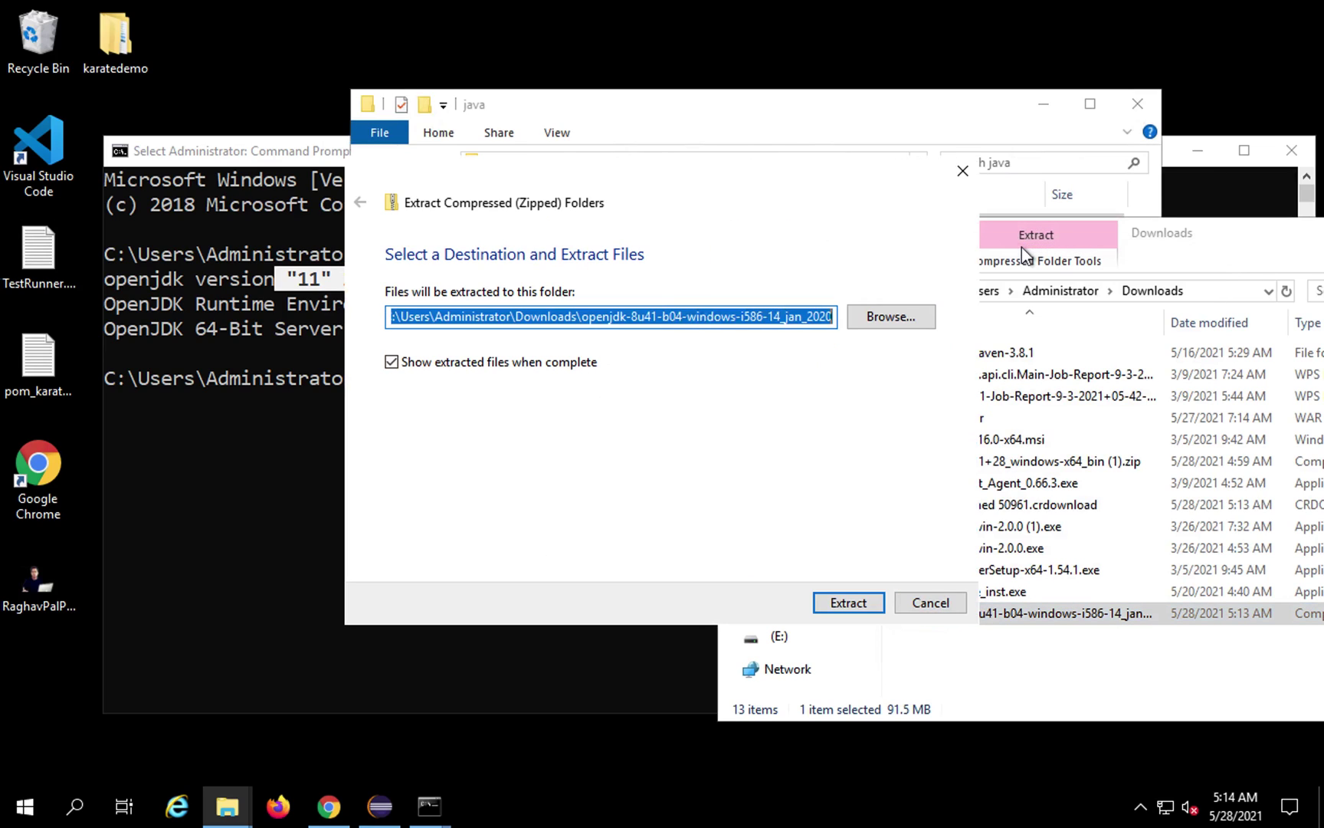
click(886, 319)
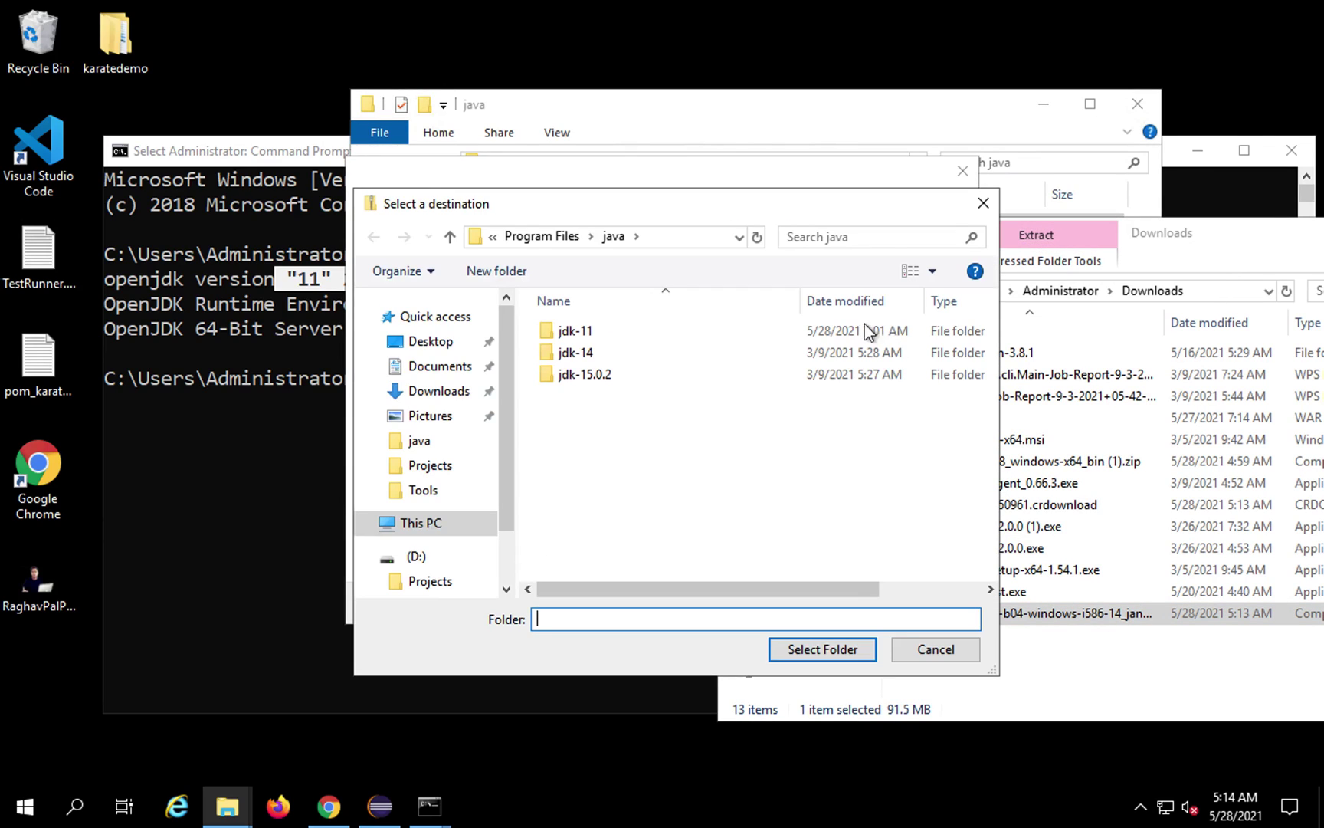
click(420, 524)
scroll(627, 508, down, 4)
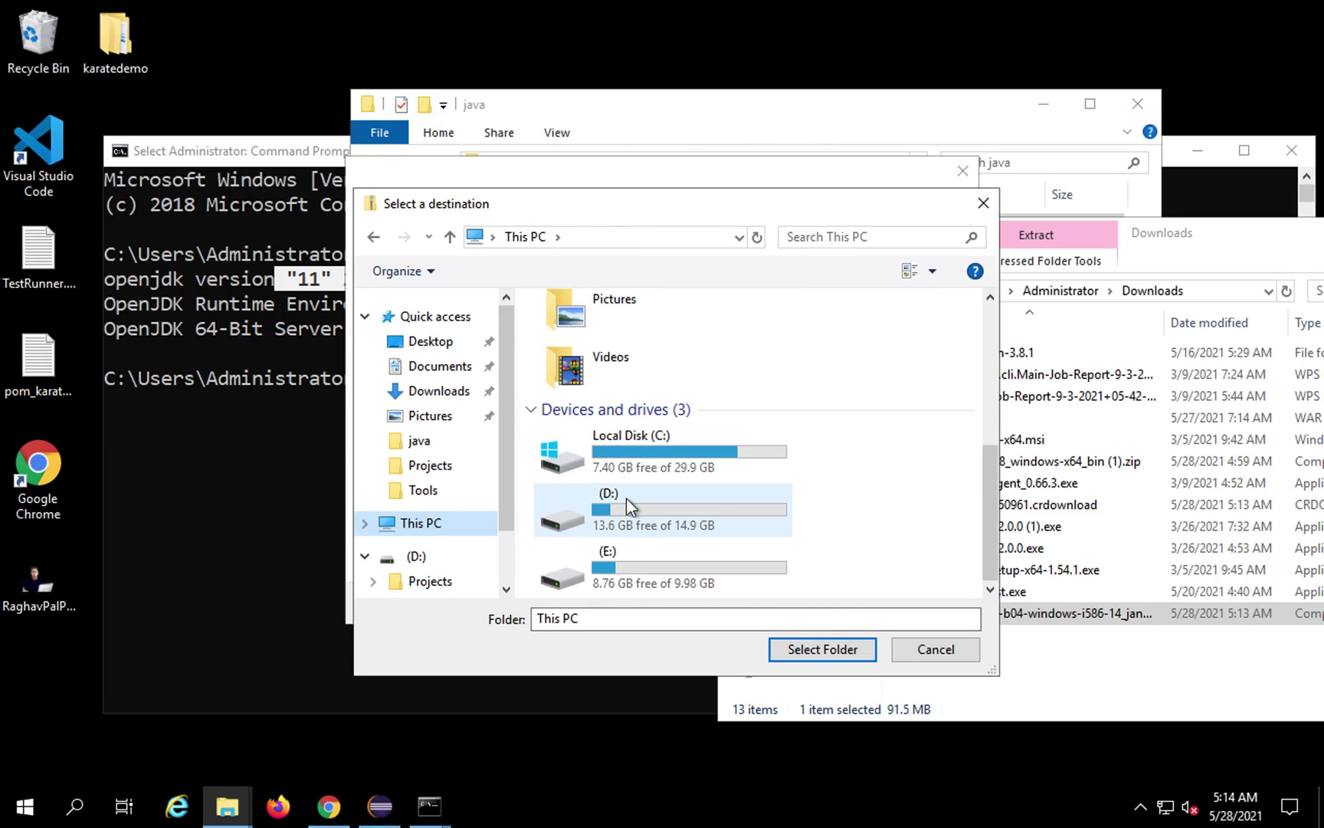
double_click(634, 435)
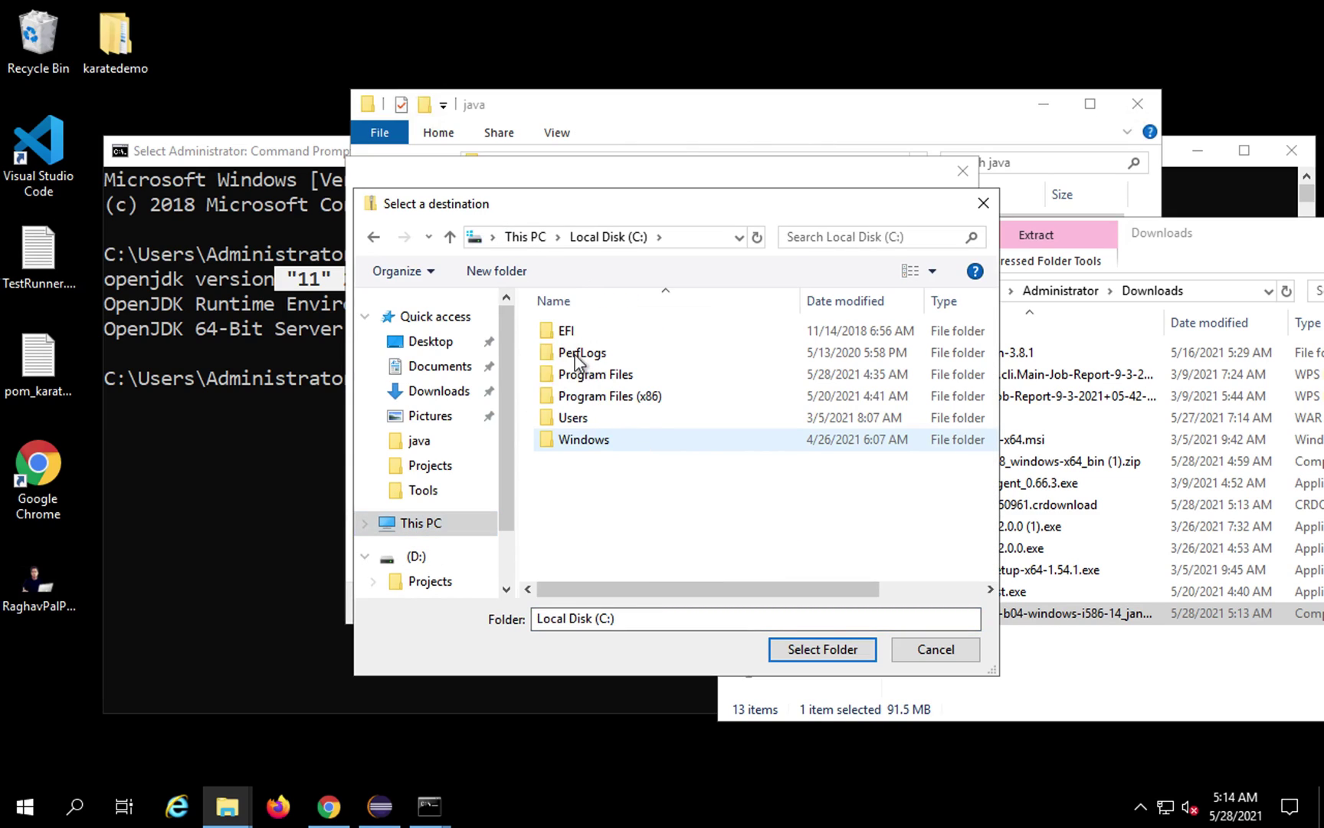
double_click(582, 374)
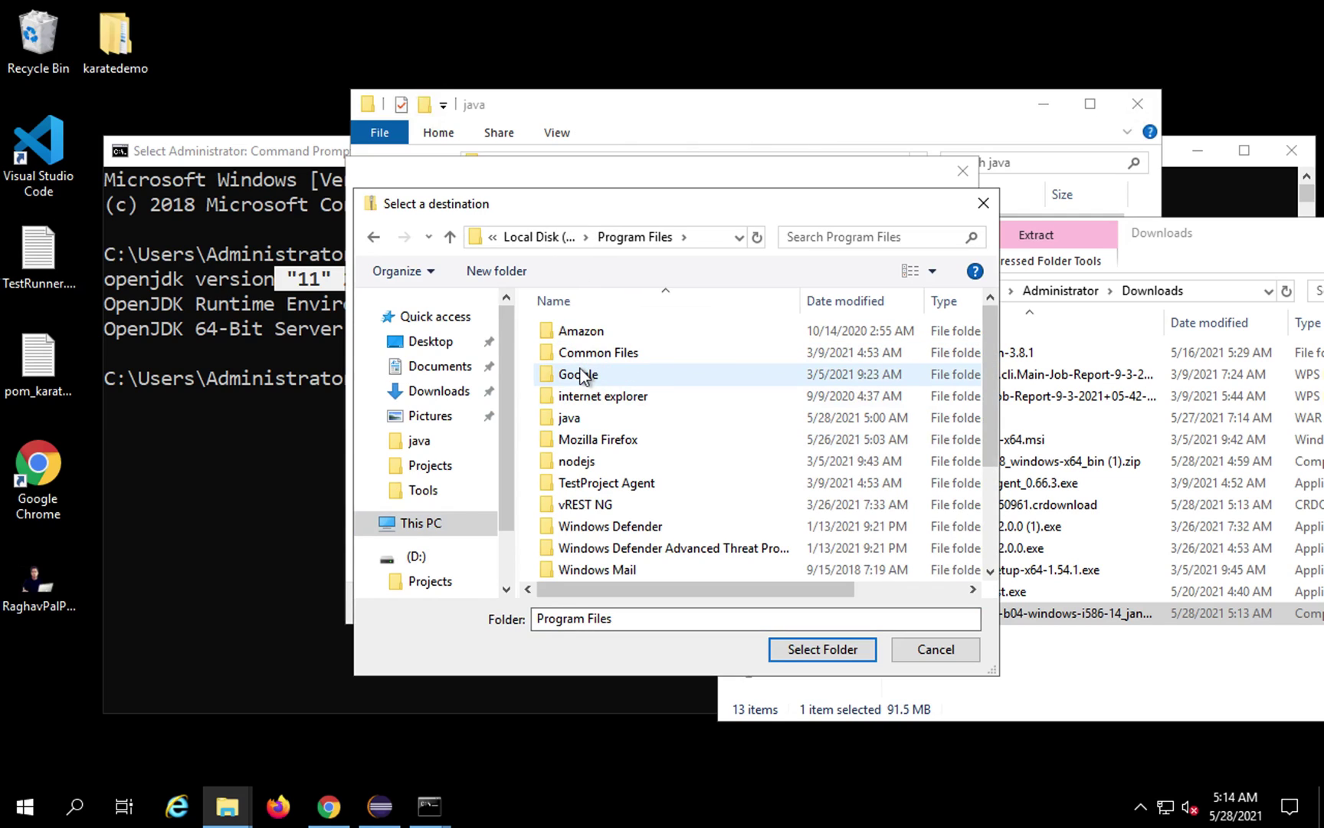
double_click(567, 420)
click(809, 648)
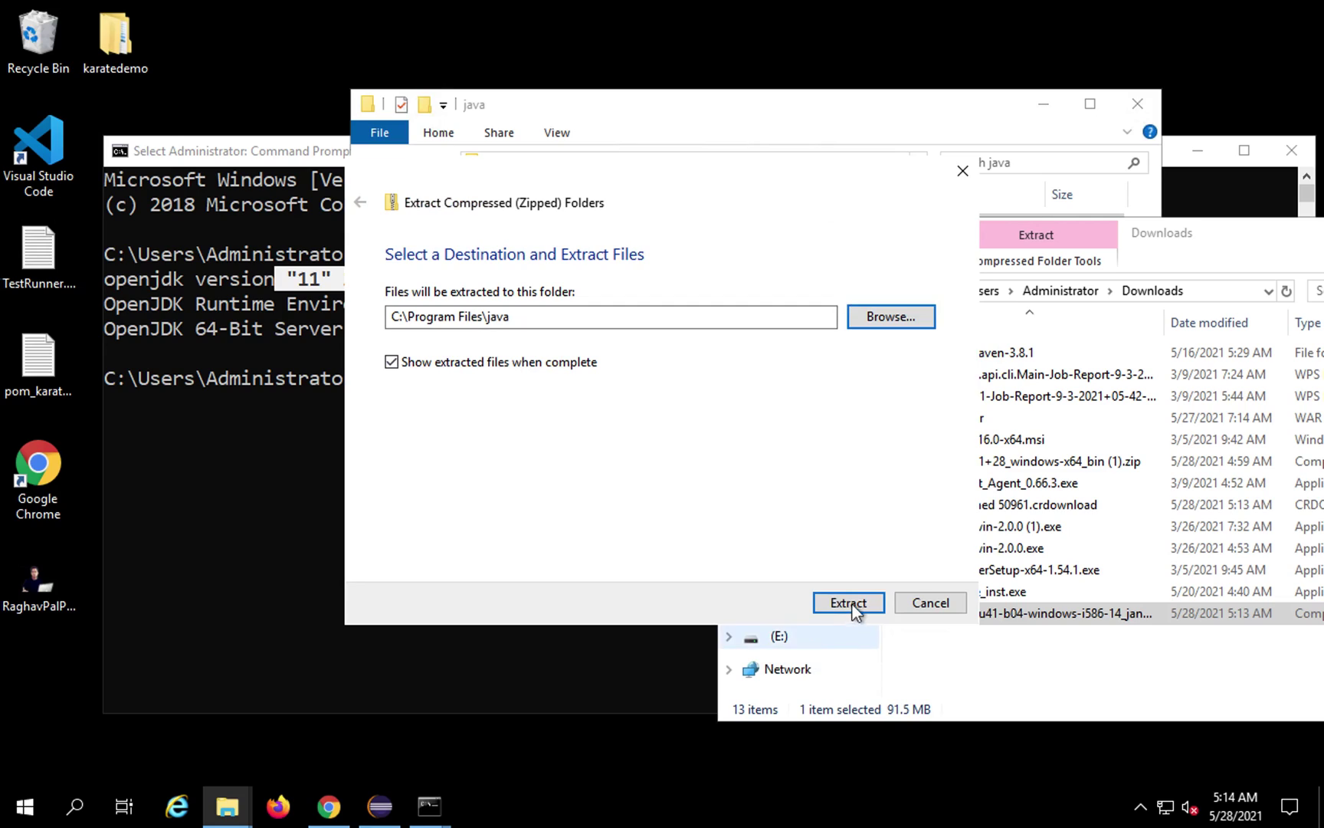
click(851, 603)
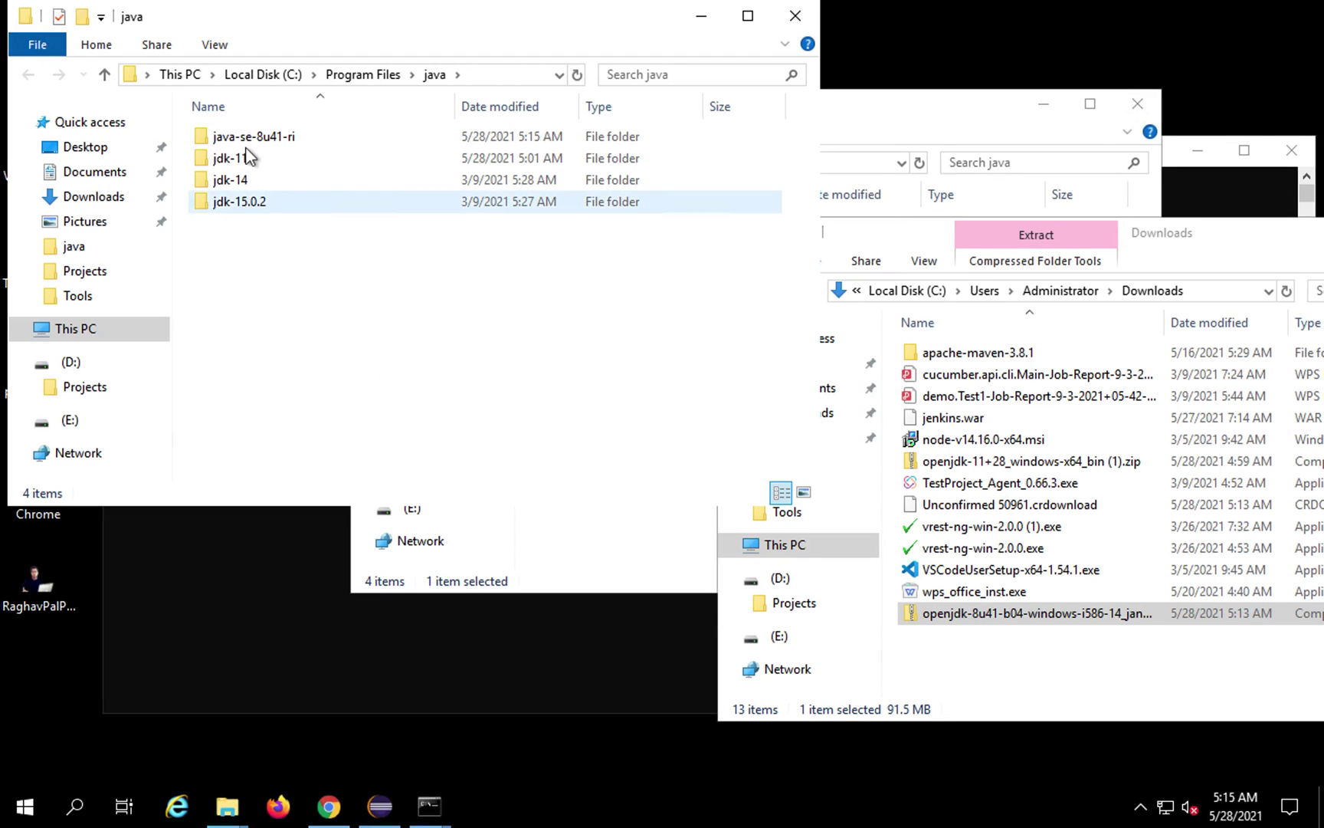
- Open java-se-8u41-ri and select its path C:\Program Files\java\java-se-8u41-ri in the address bar
click(247, 139)
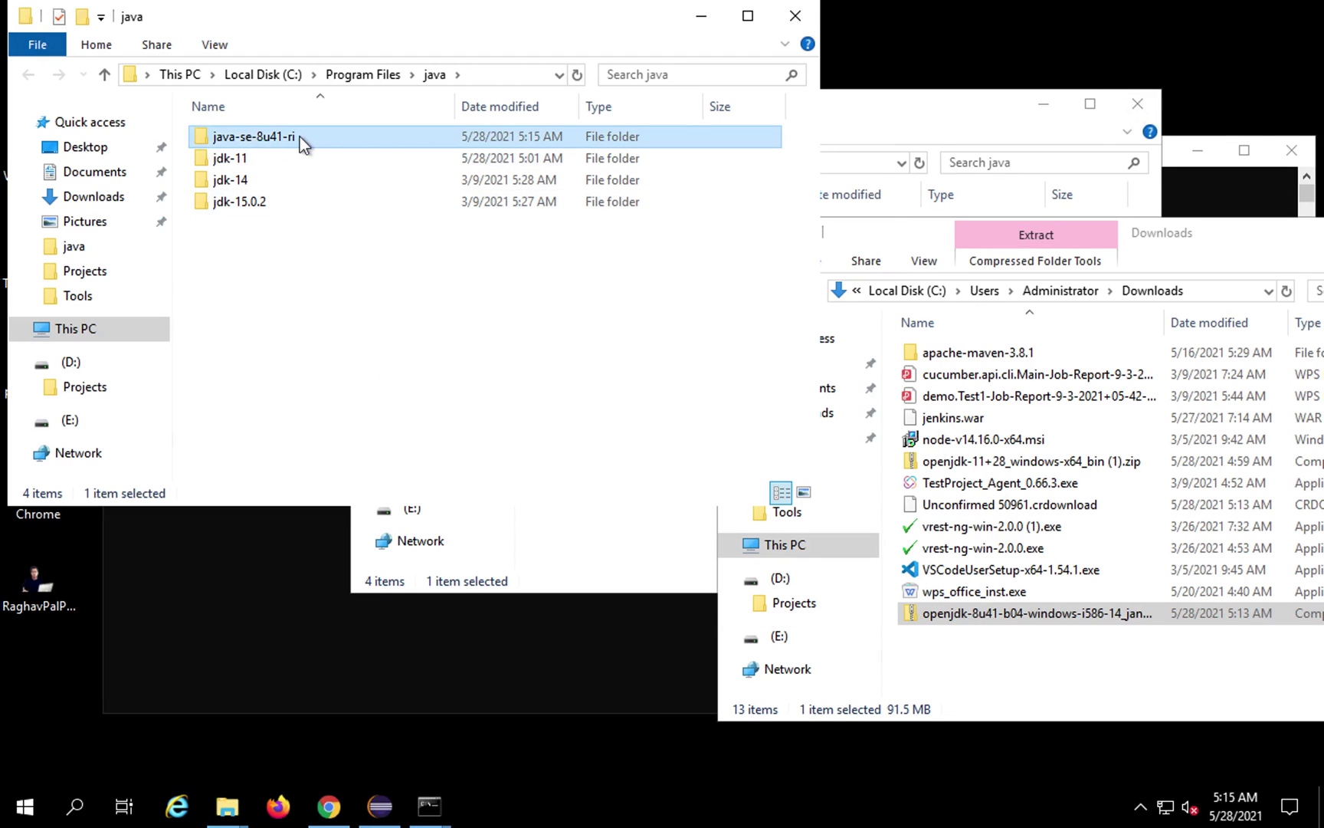
double_click(301, 137)
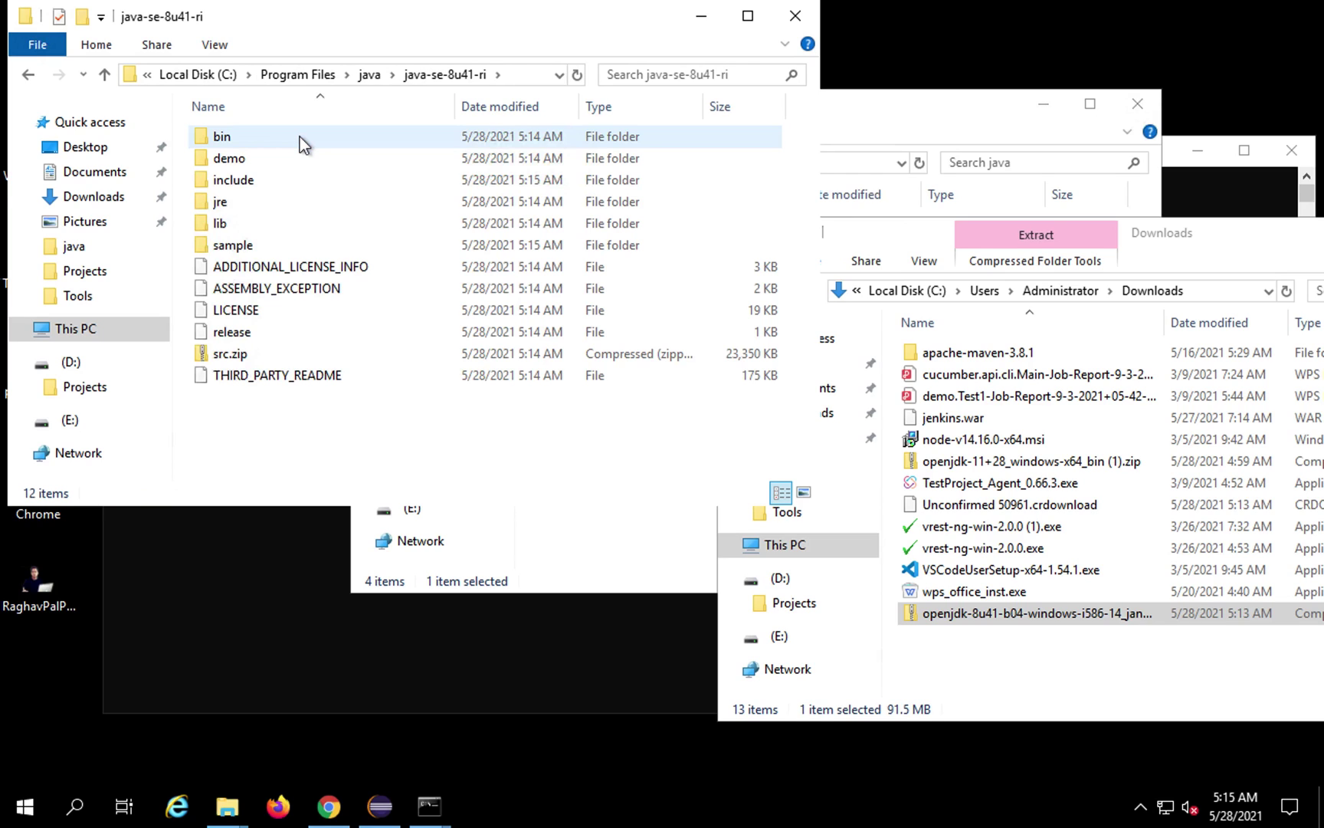
click(289, 136)
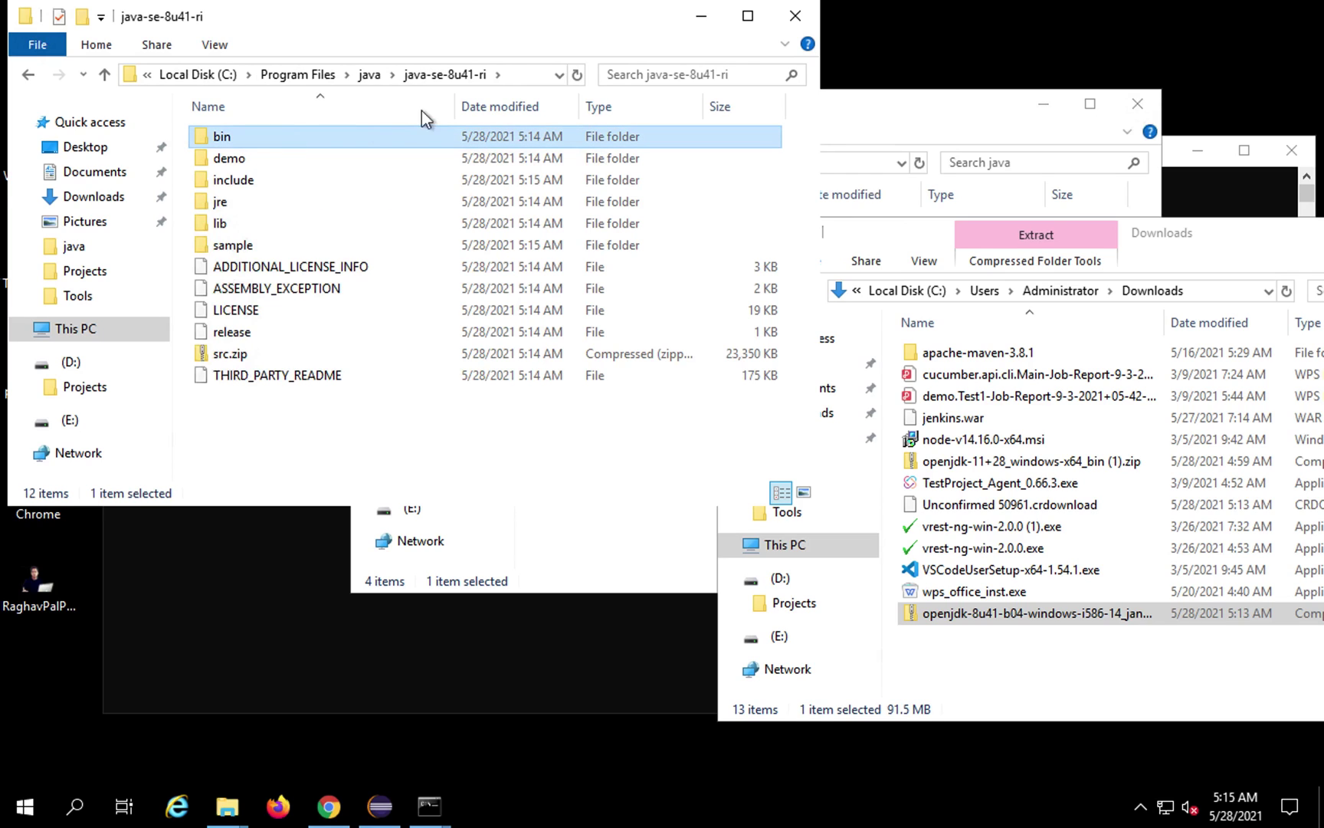
click(520, 77)
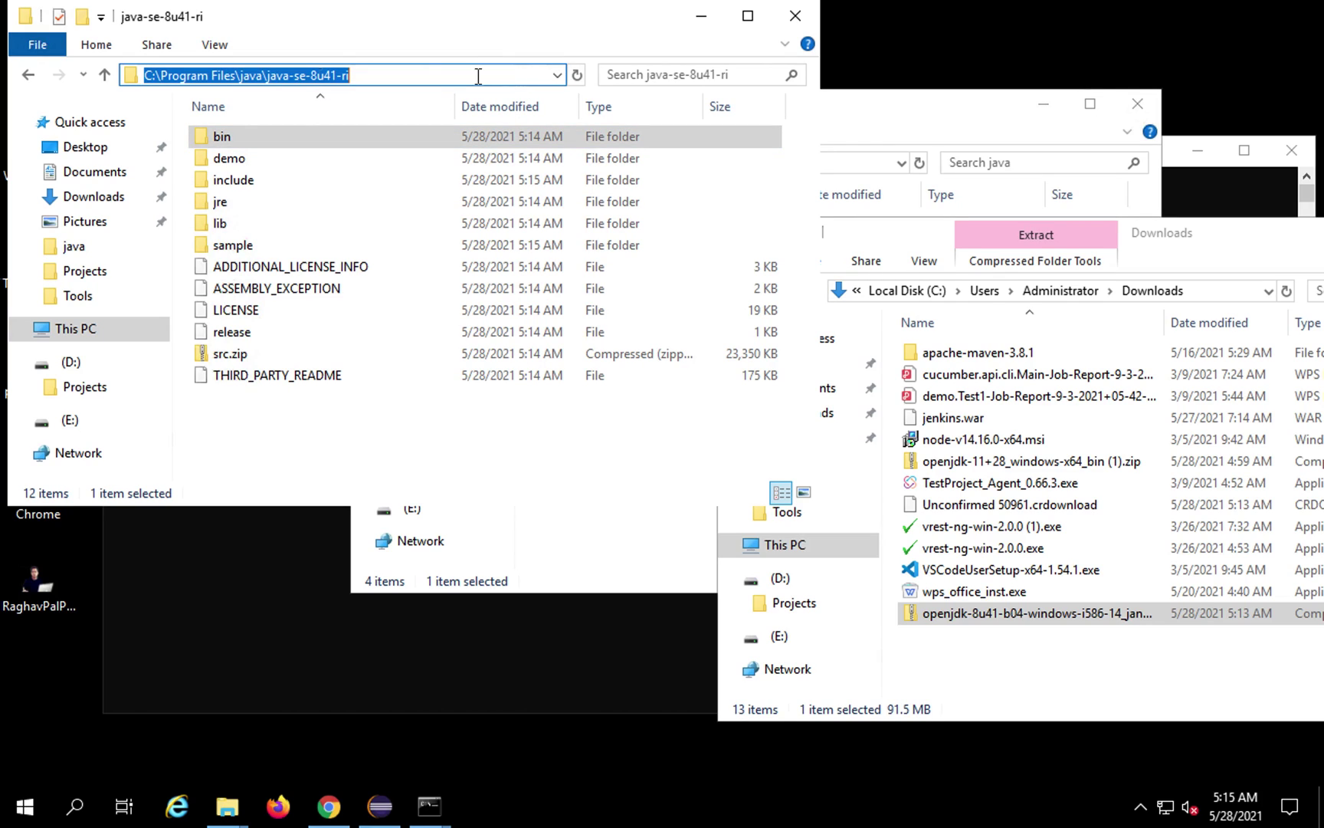
- Return to the java folder and try a Start search for 'envi', then dismiss it
click(29, 79)
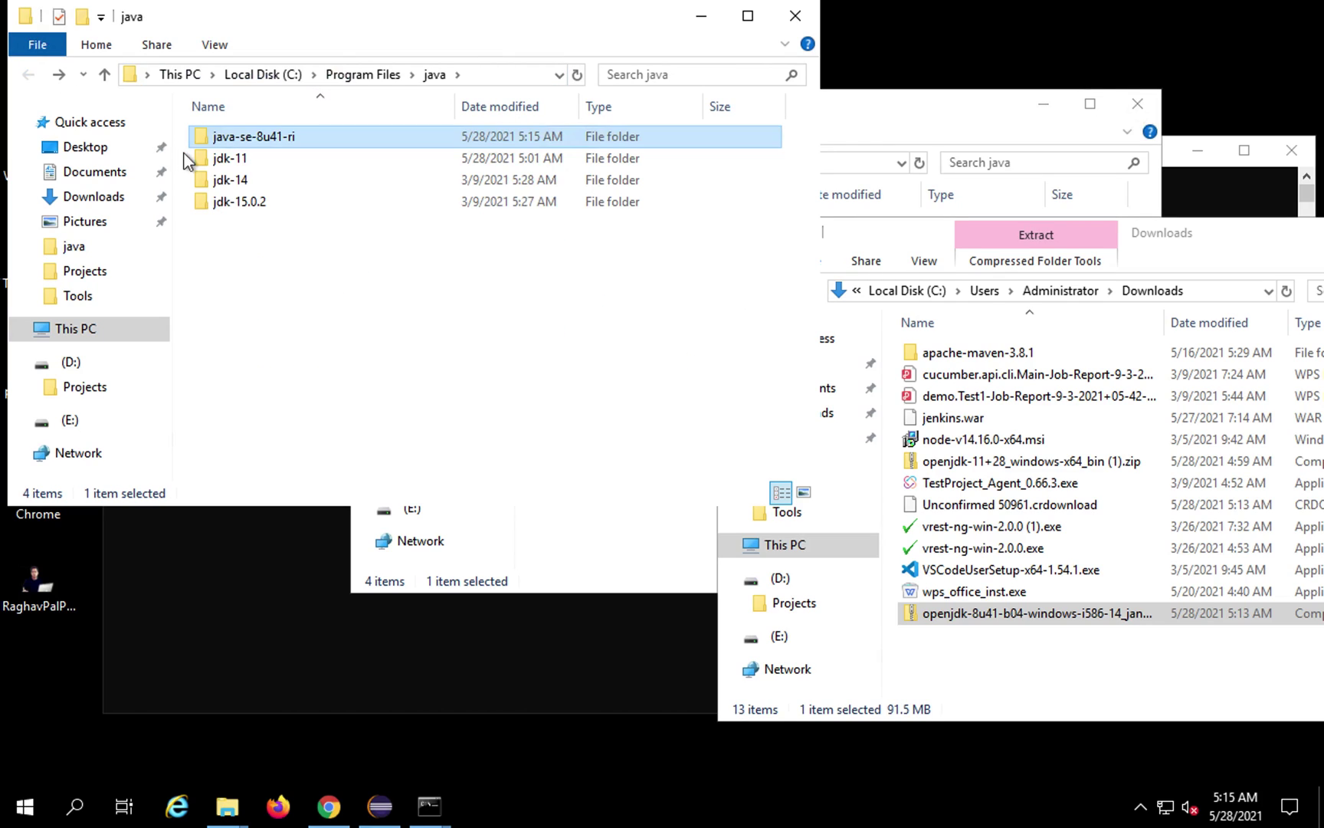
click(296, 42)
key(super)
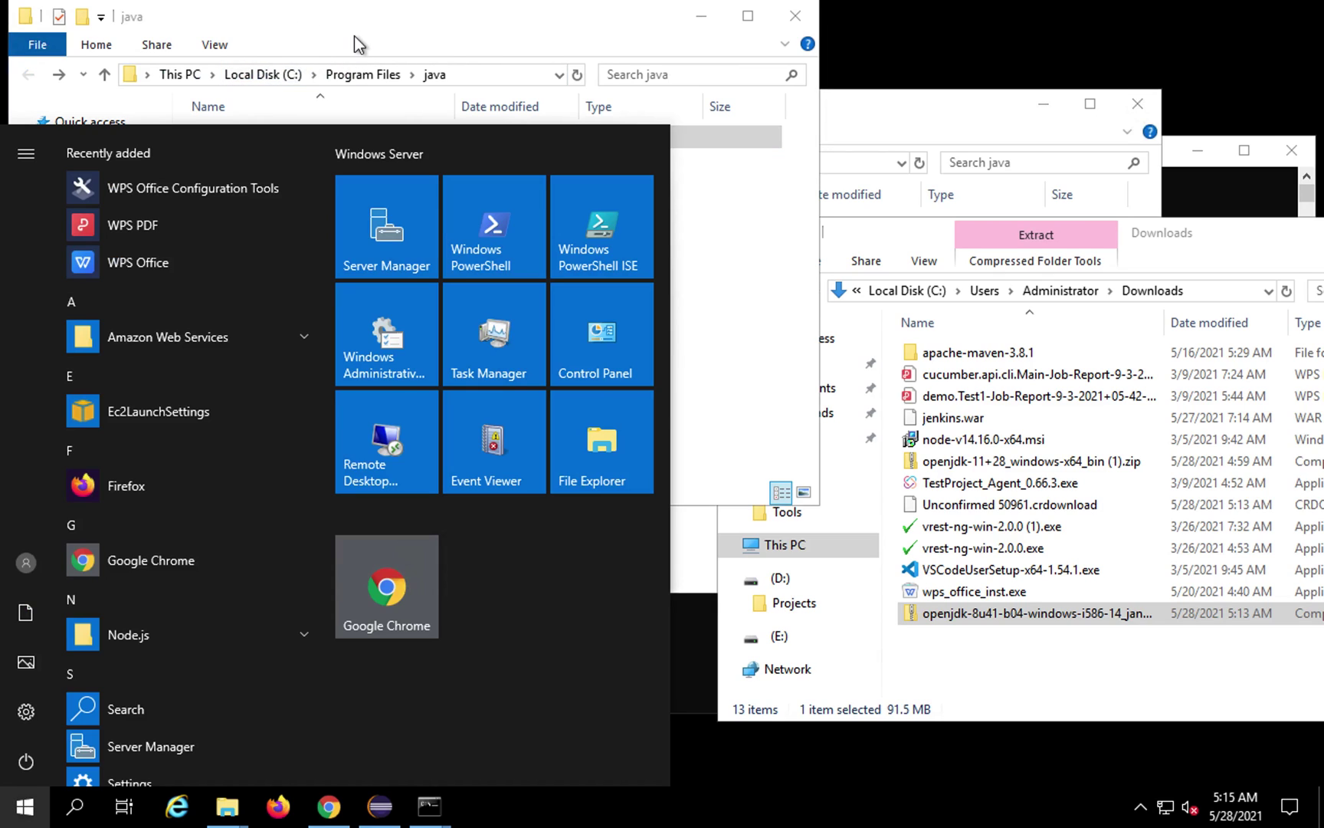
text(envi)
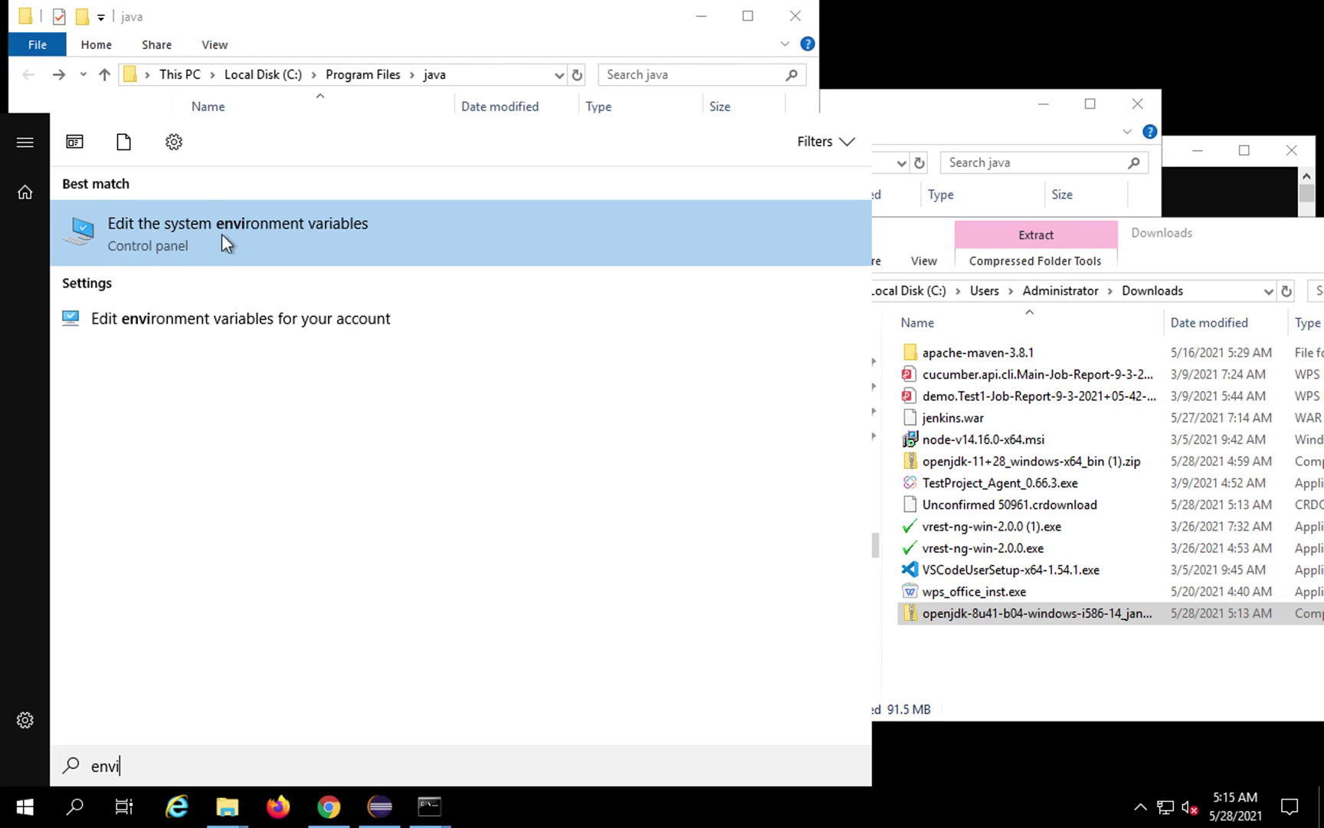
click(375, 18)
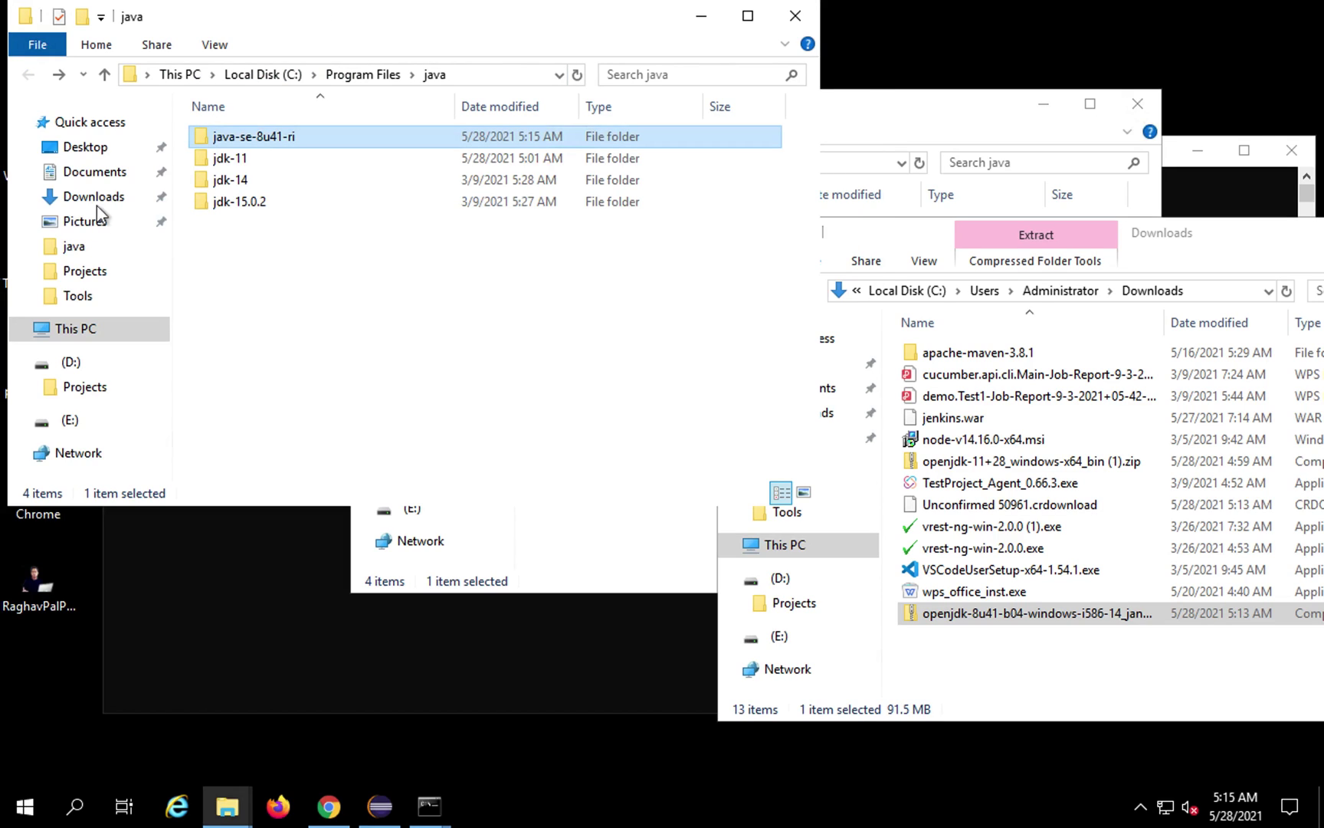
- Open the System properties for This PC and move the Downloads window aside
right_click(77, 335)
right_click(78, 335)
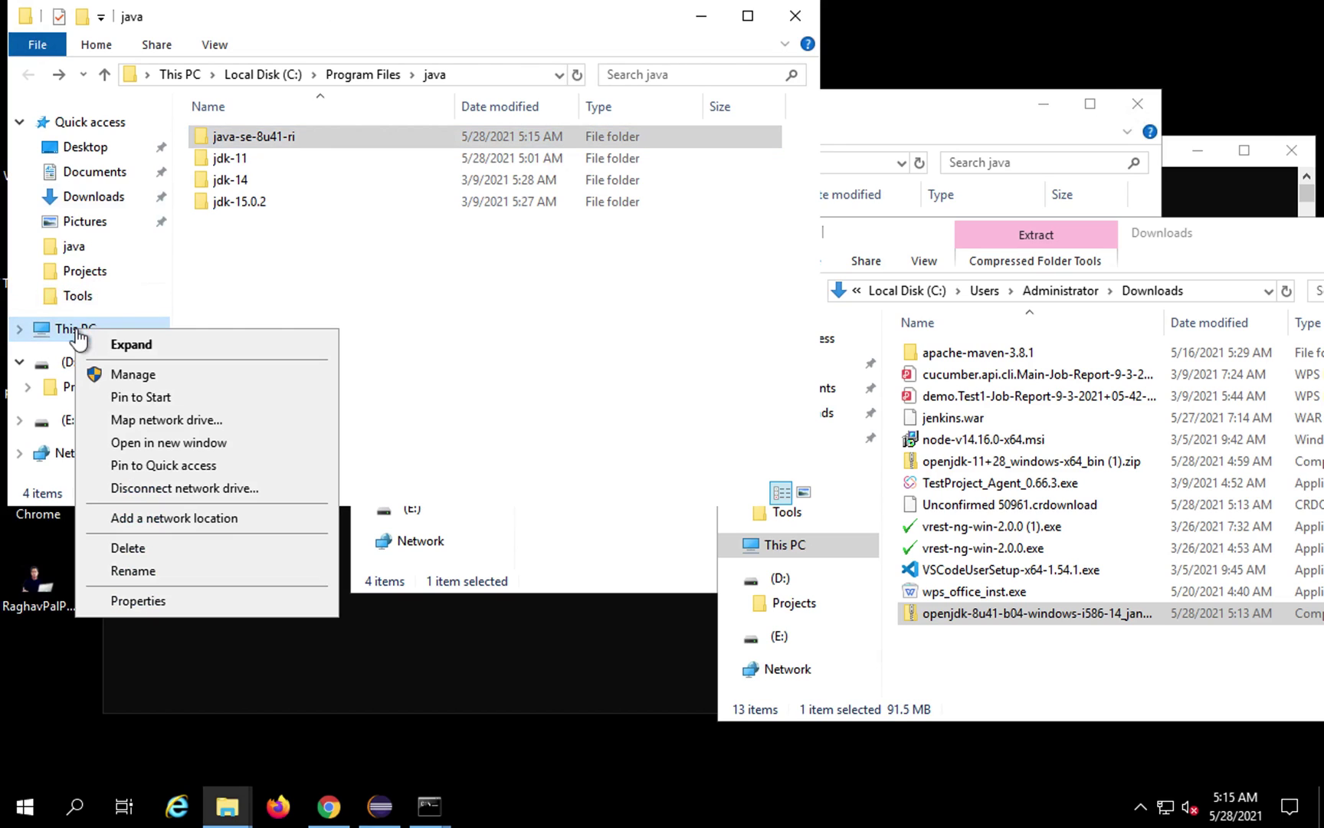
click(139, 601)
drag(1186, 243, 970, 259)
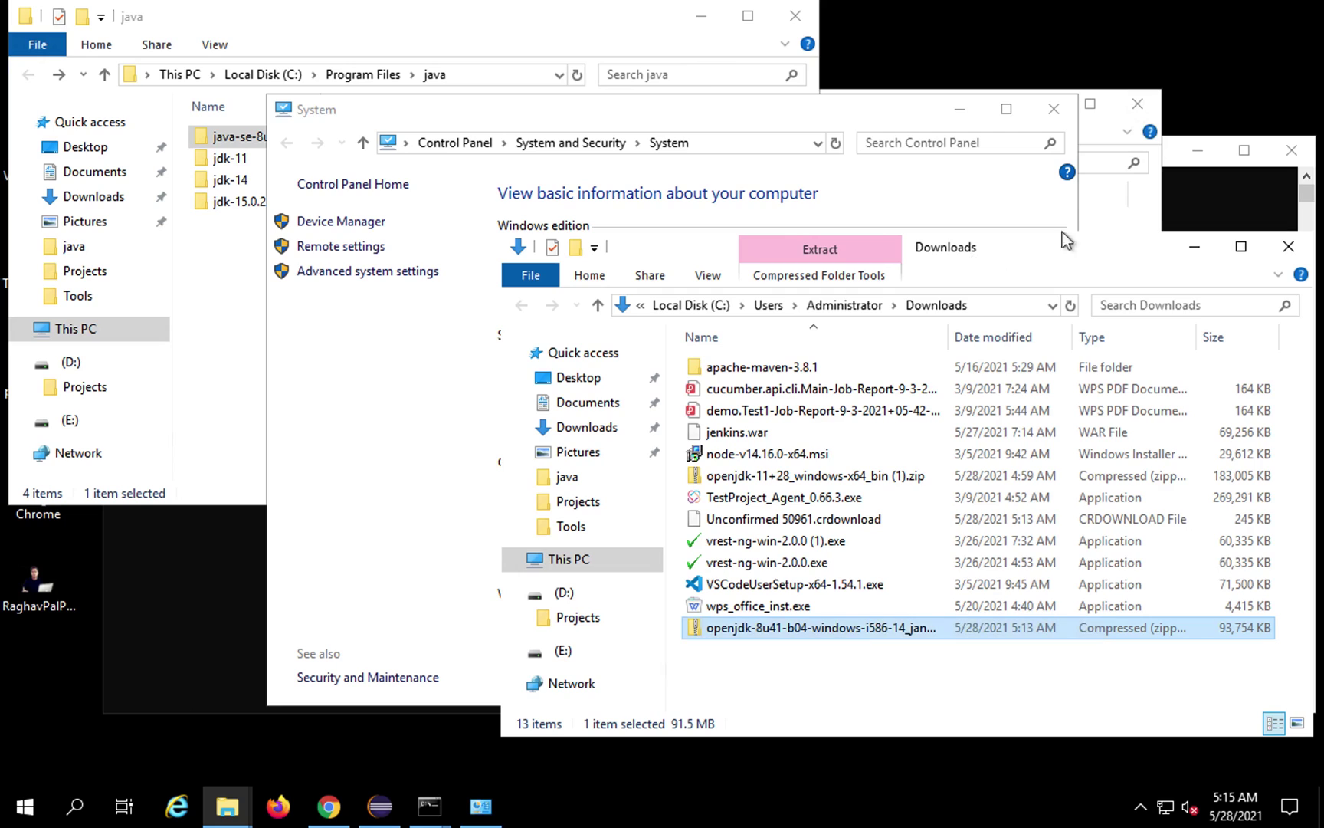
click(1195, 246)
- Hide the remaining Explorer windows and reach Environment Variables through Advanced system settings
click(1202, 157)
drag(890, 122, 831, 122)
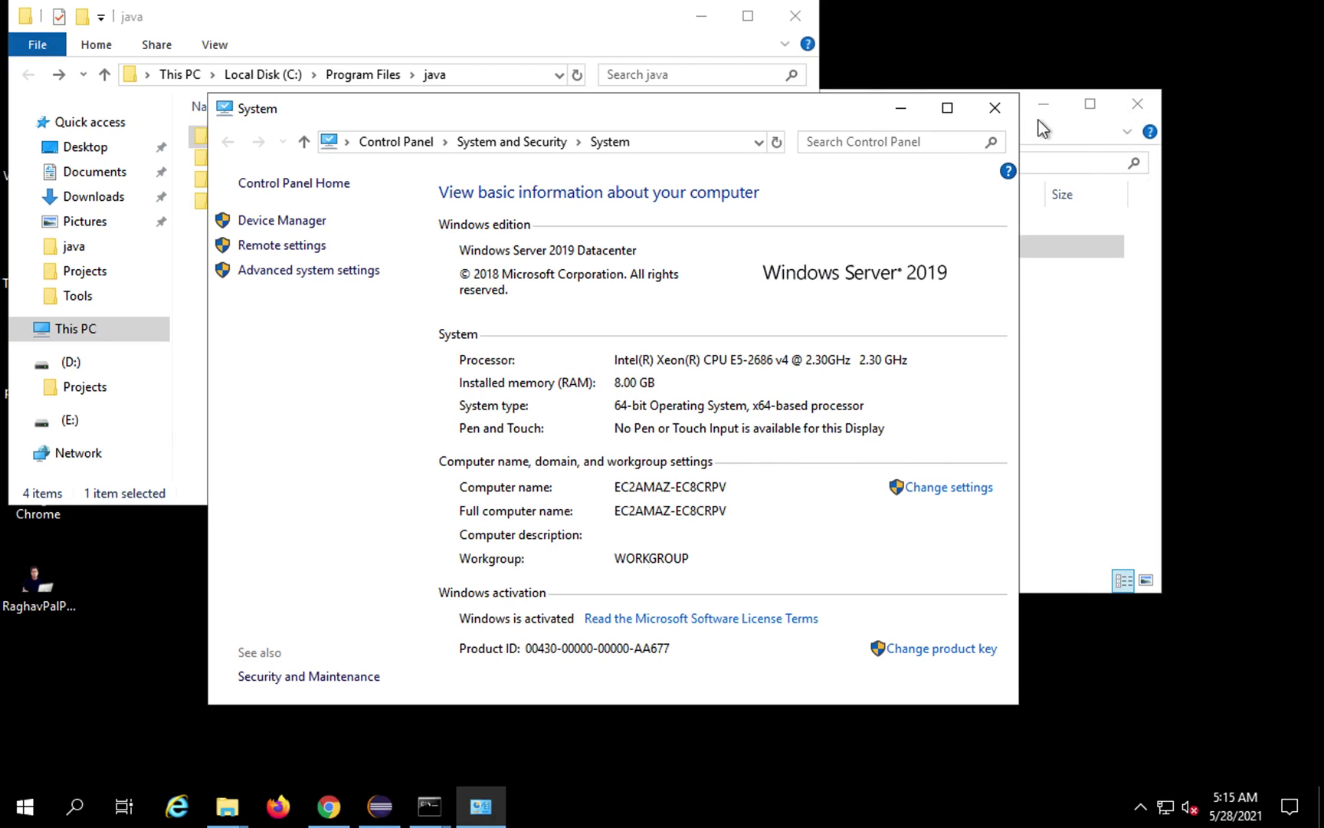
click(1046, 109)
click(699, 18)
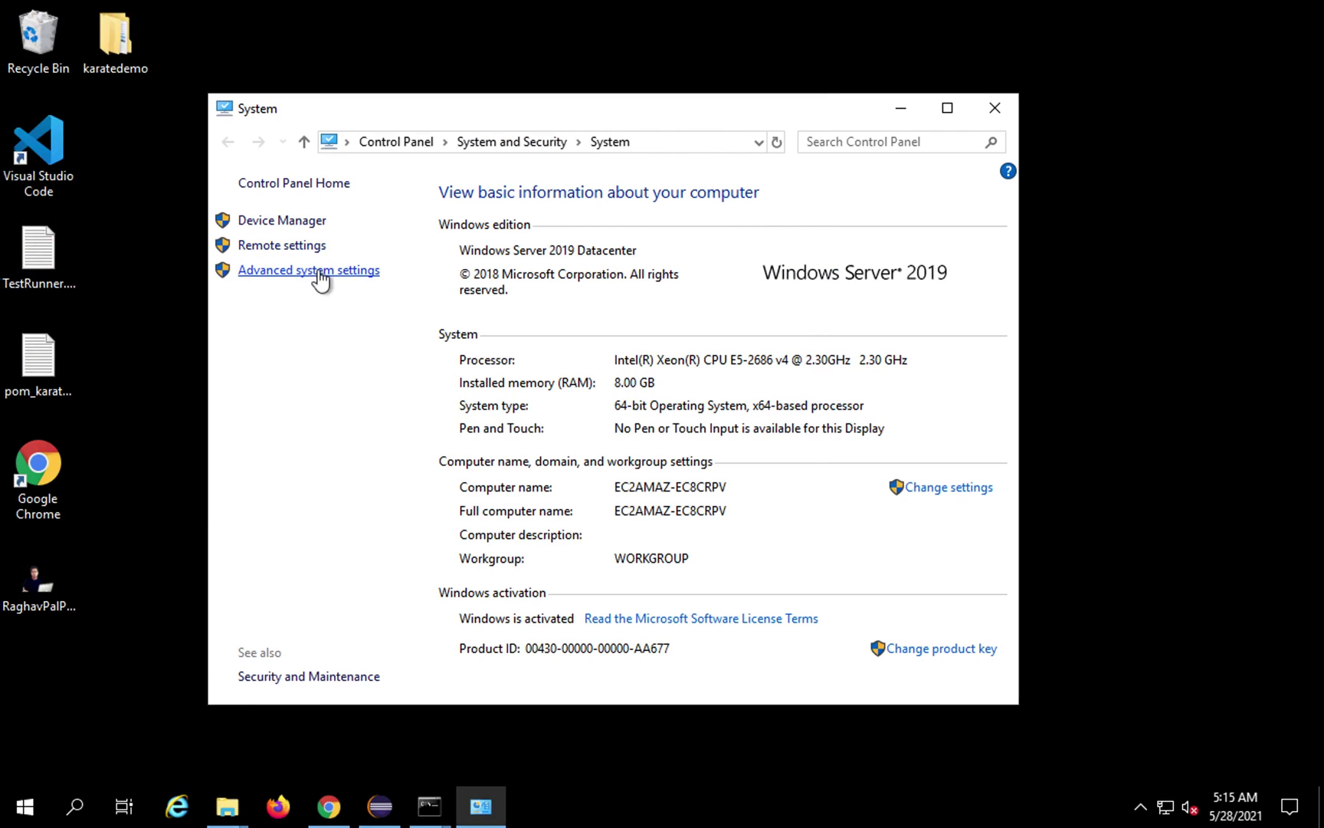
click(313, 273)
click(380, 491)
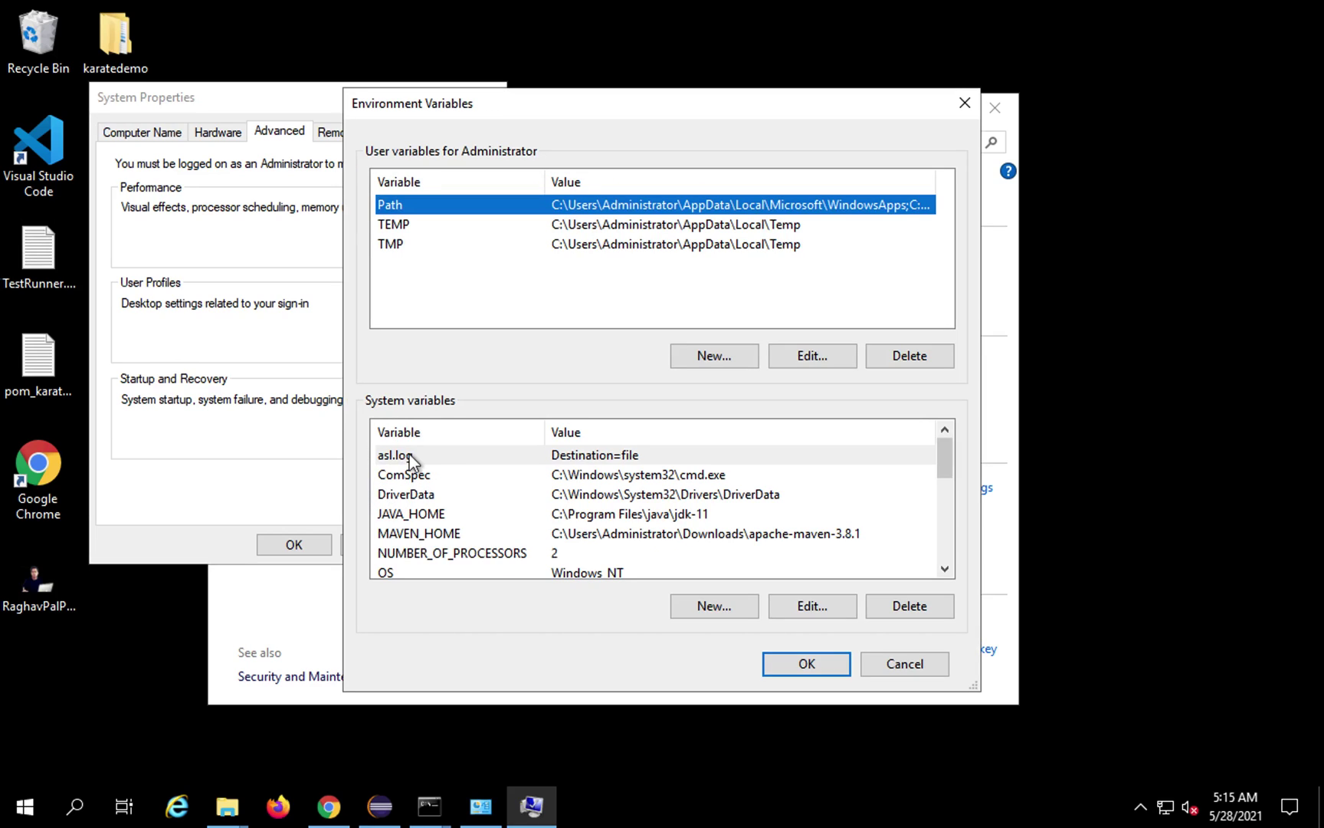
- Replace the jdk-11 value of JAVA_HOME with C:\Program Files\java\java-se-8u41-ri and save it
click(408, 457)
key(Down)
key(Down)
key(Down)
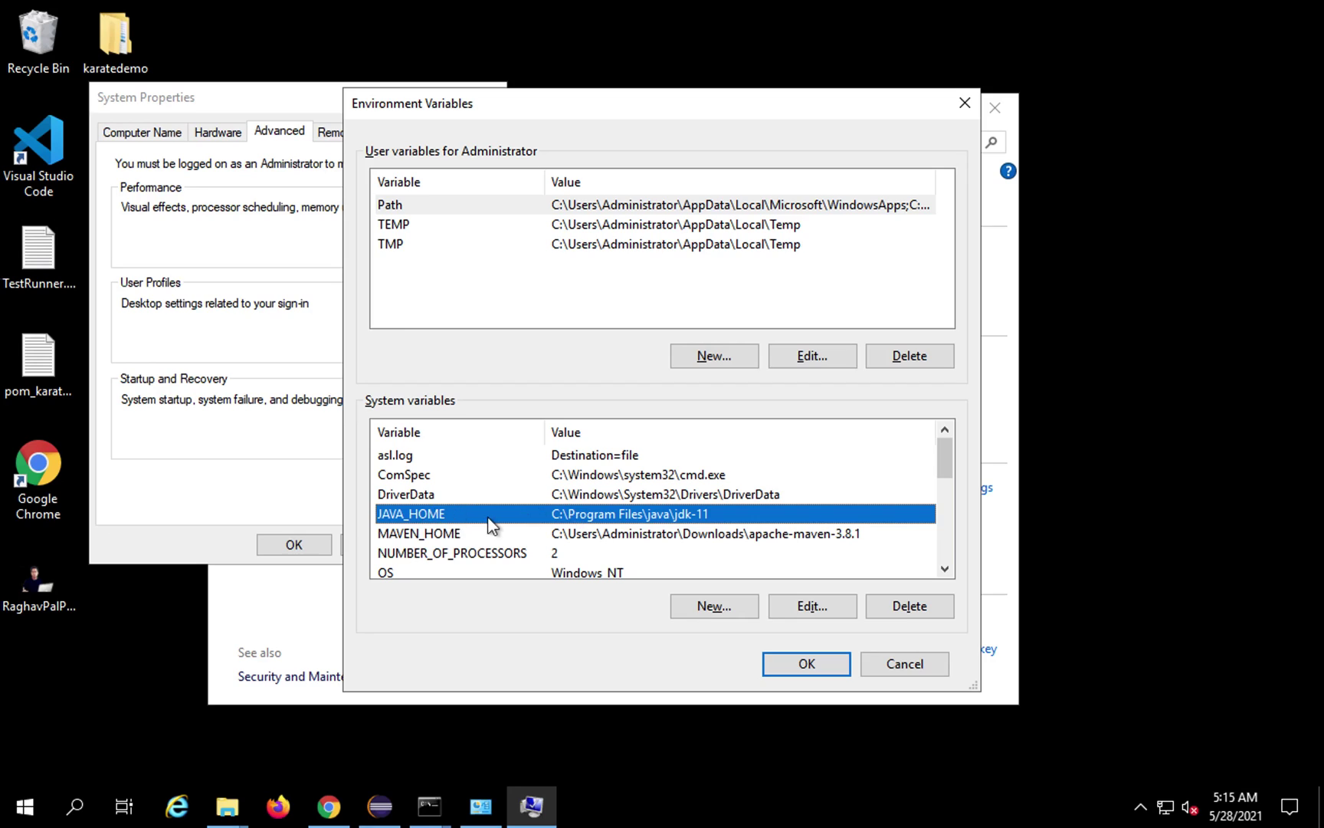
click(808, 606)
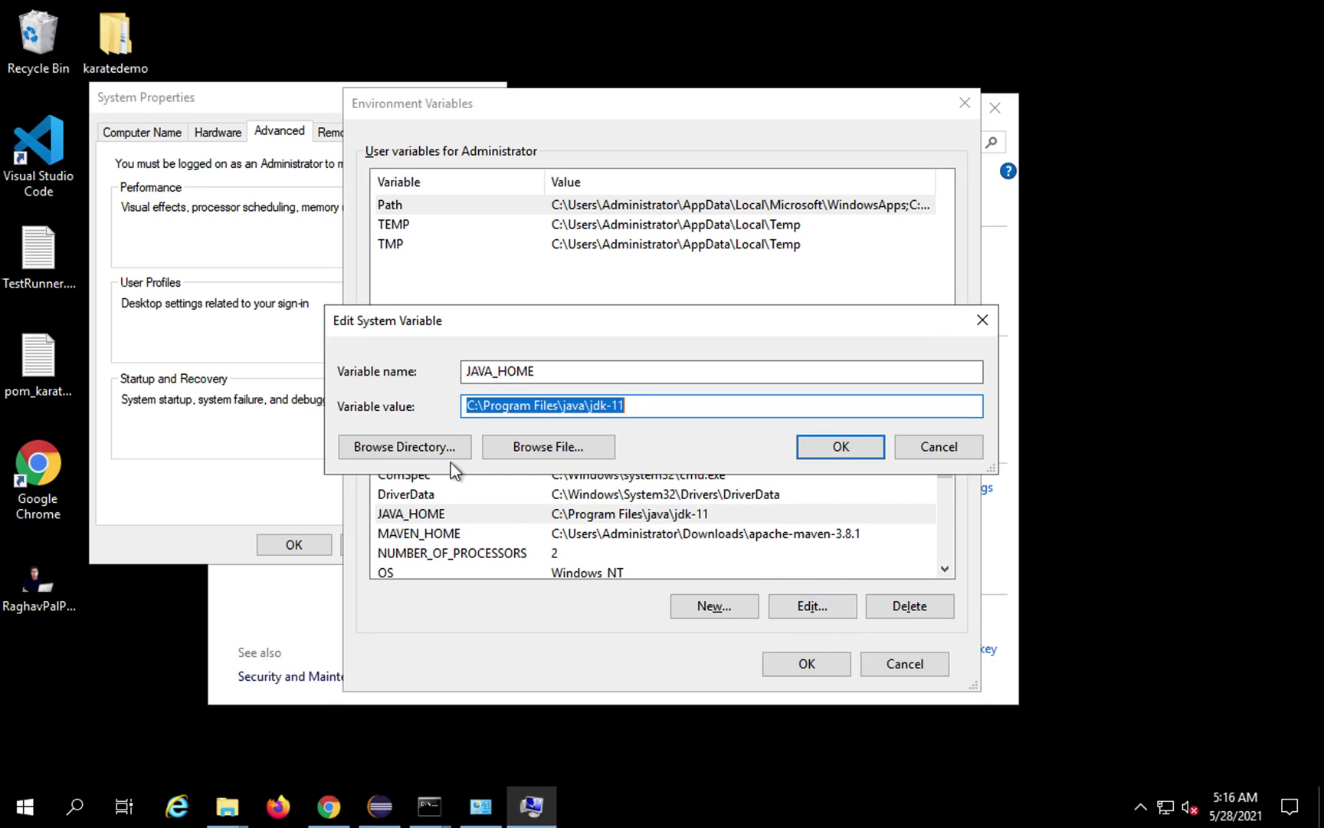
click(516, 371)
double_click(456, 370)
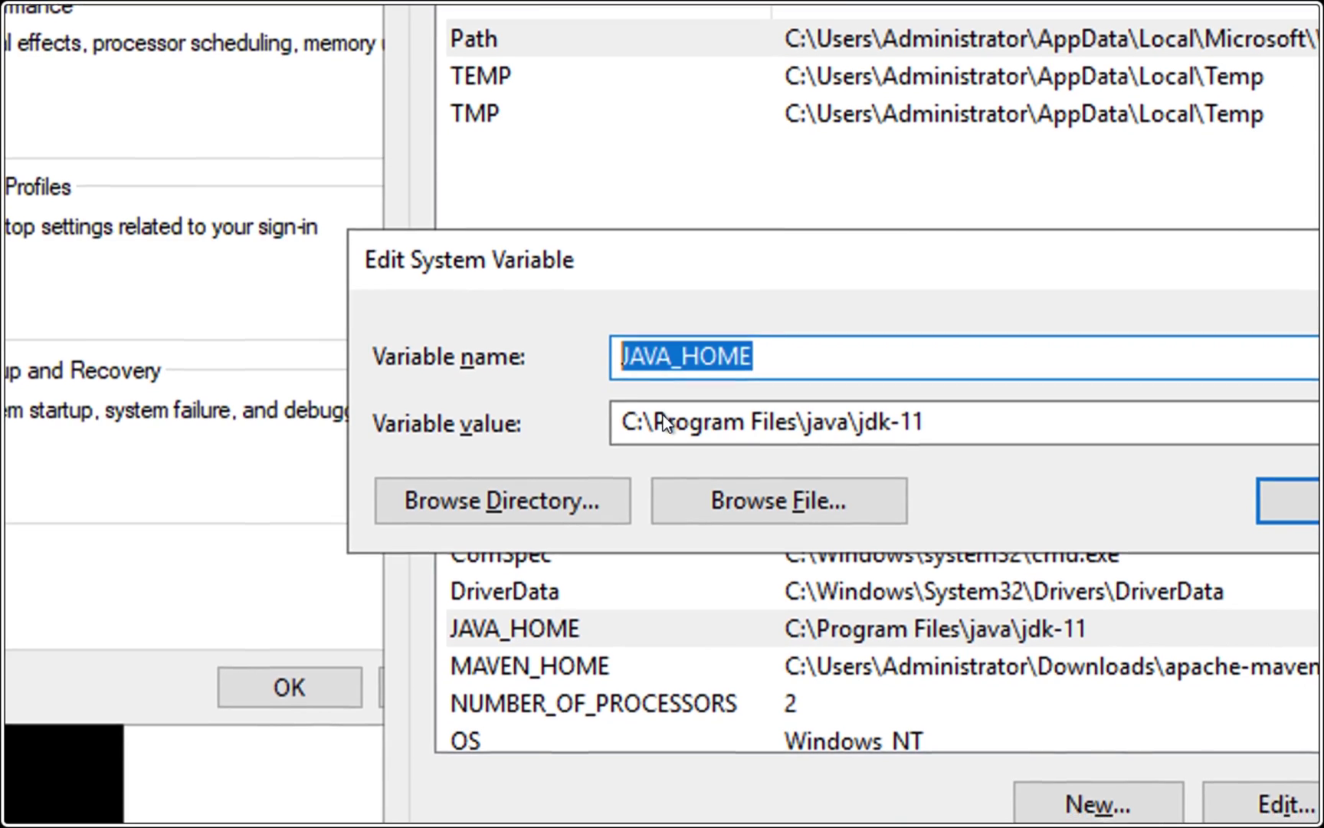
click(722, 483)
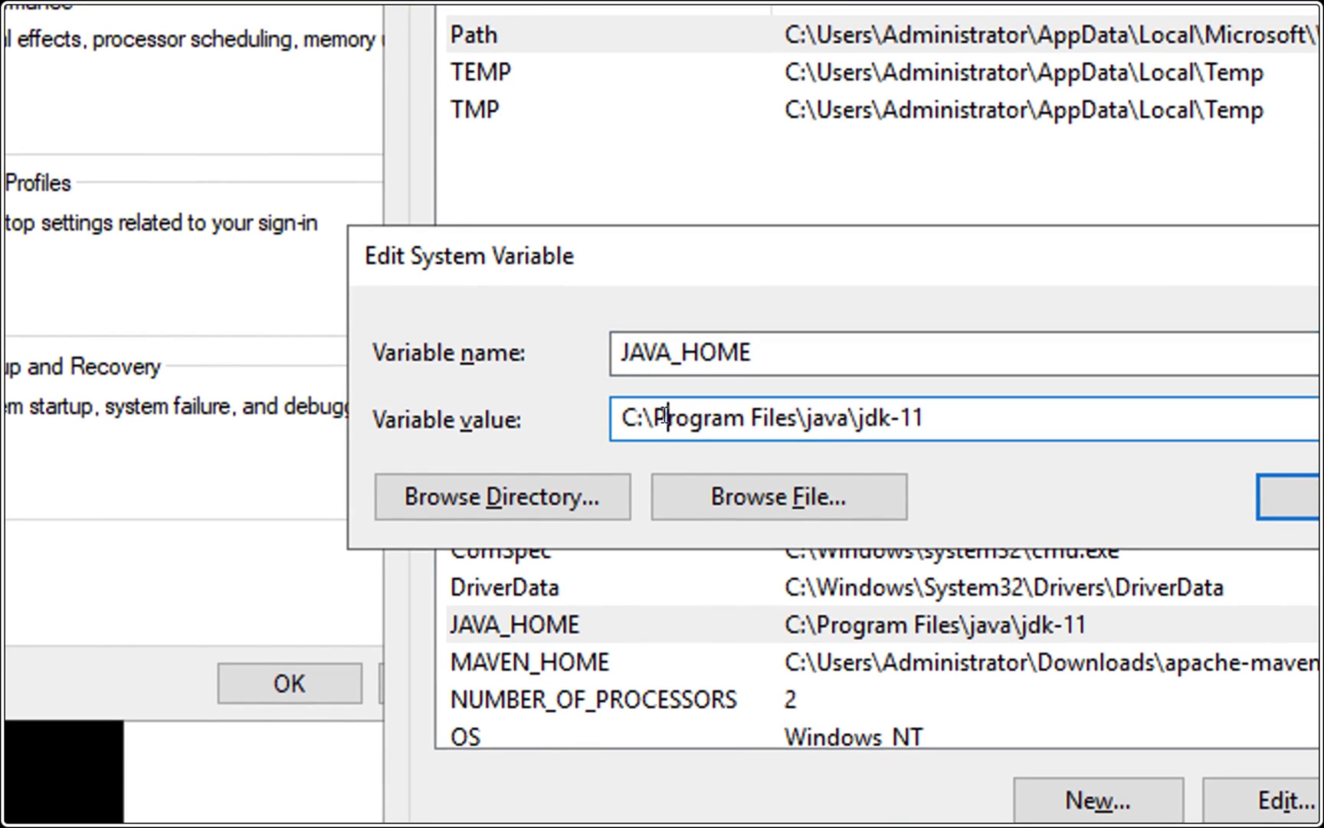
key(ctrl+a)
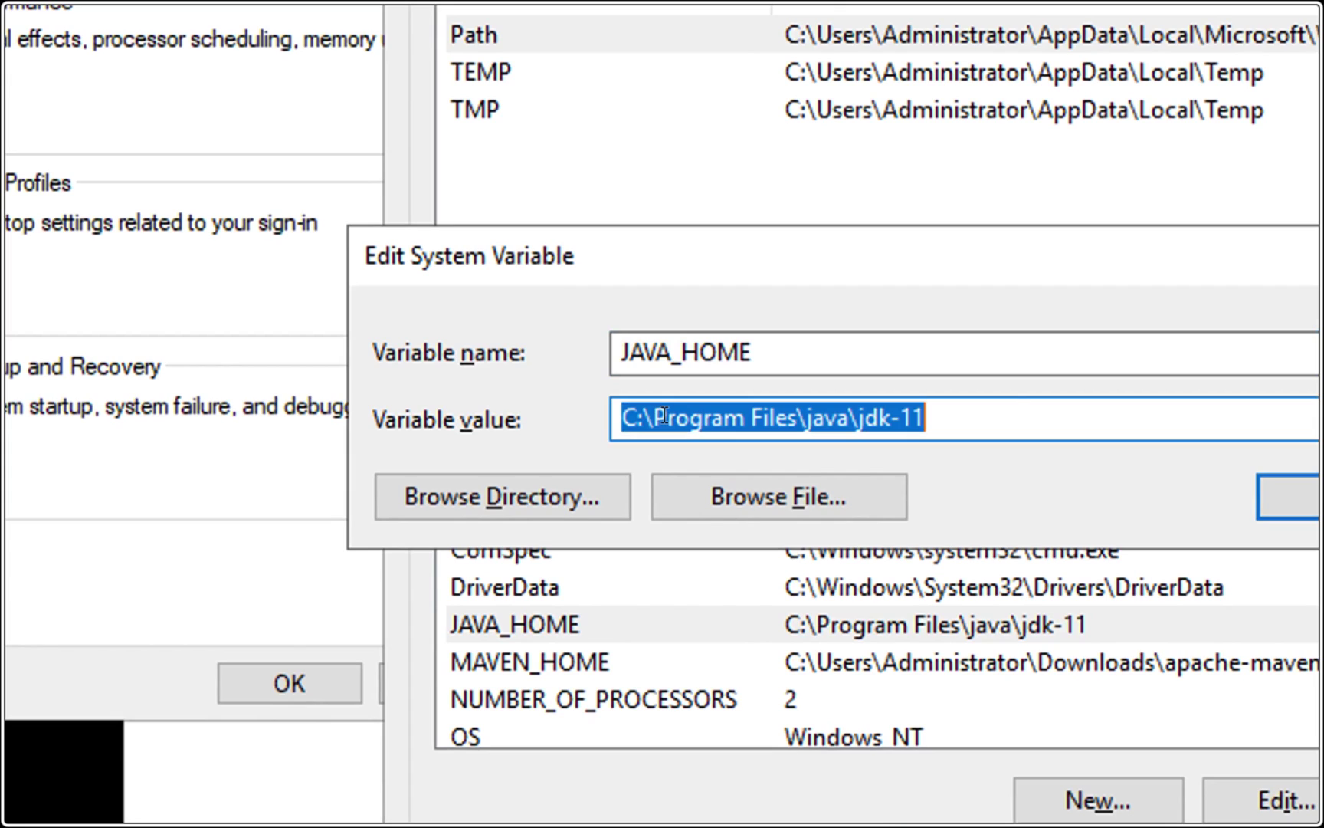
text(C:\Program Files\java\java-se-8u41-ri)
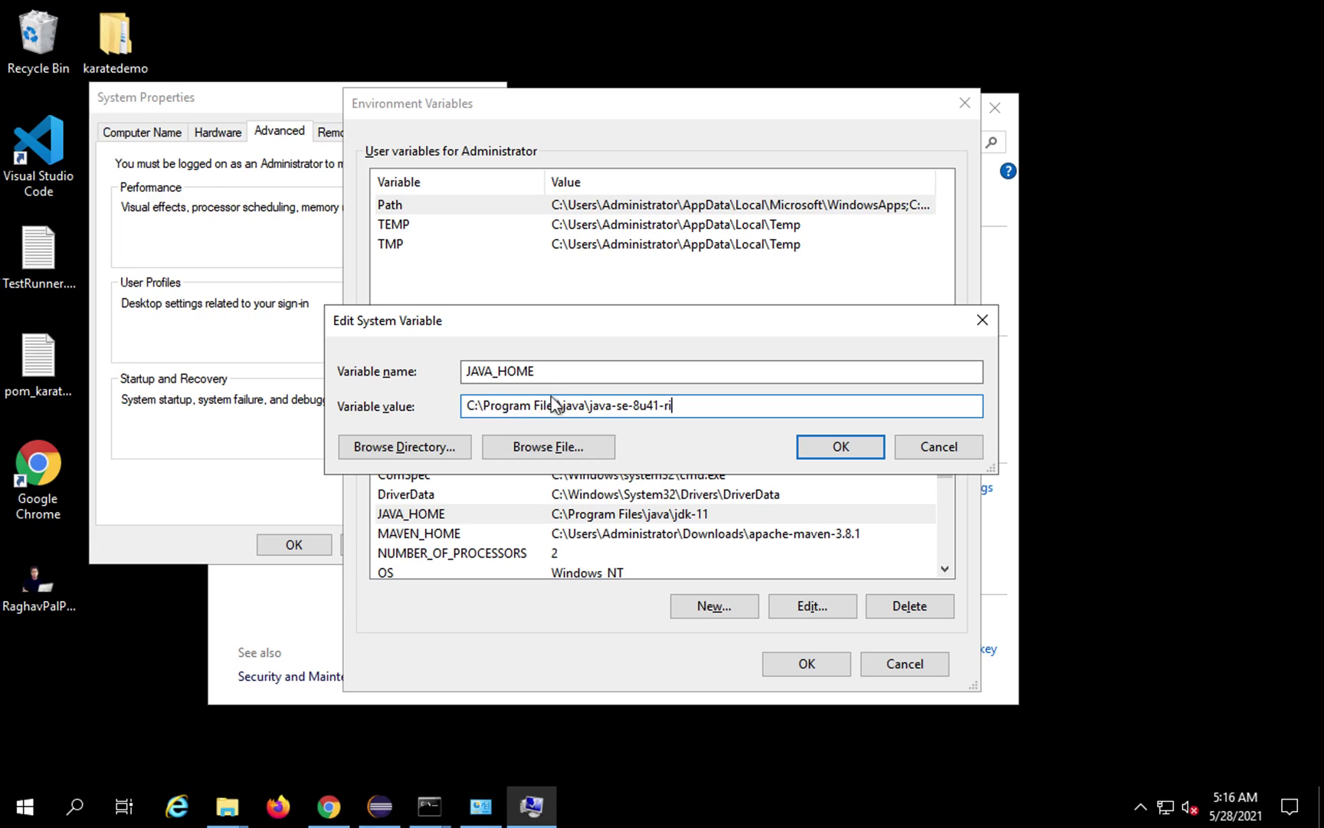
click(686, 406)
drag(686, 406, 413, 407)
click(842, 445)
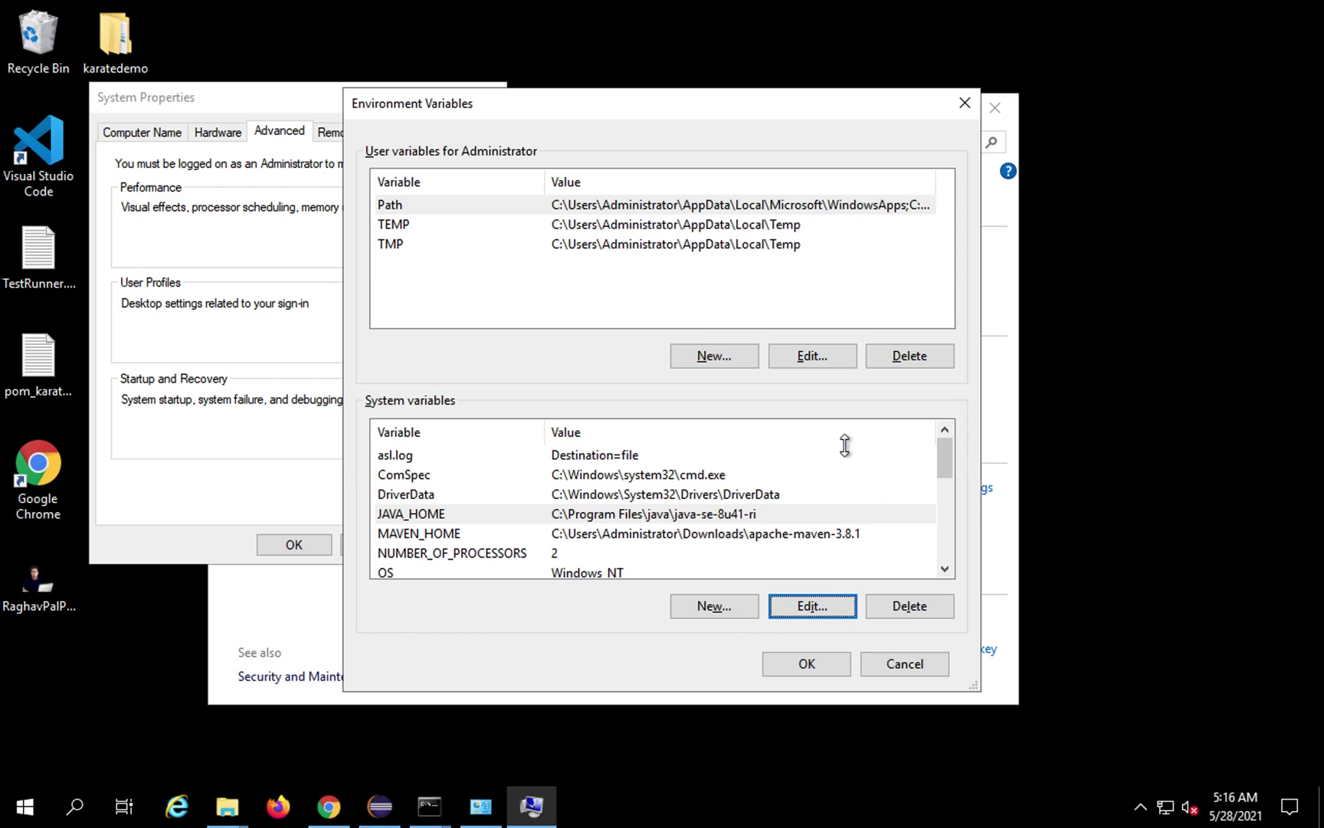
click(418, 478)
- Open Path for editing and look up the java-se-8u41-ri\bin folder path in Explorer
key(p)
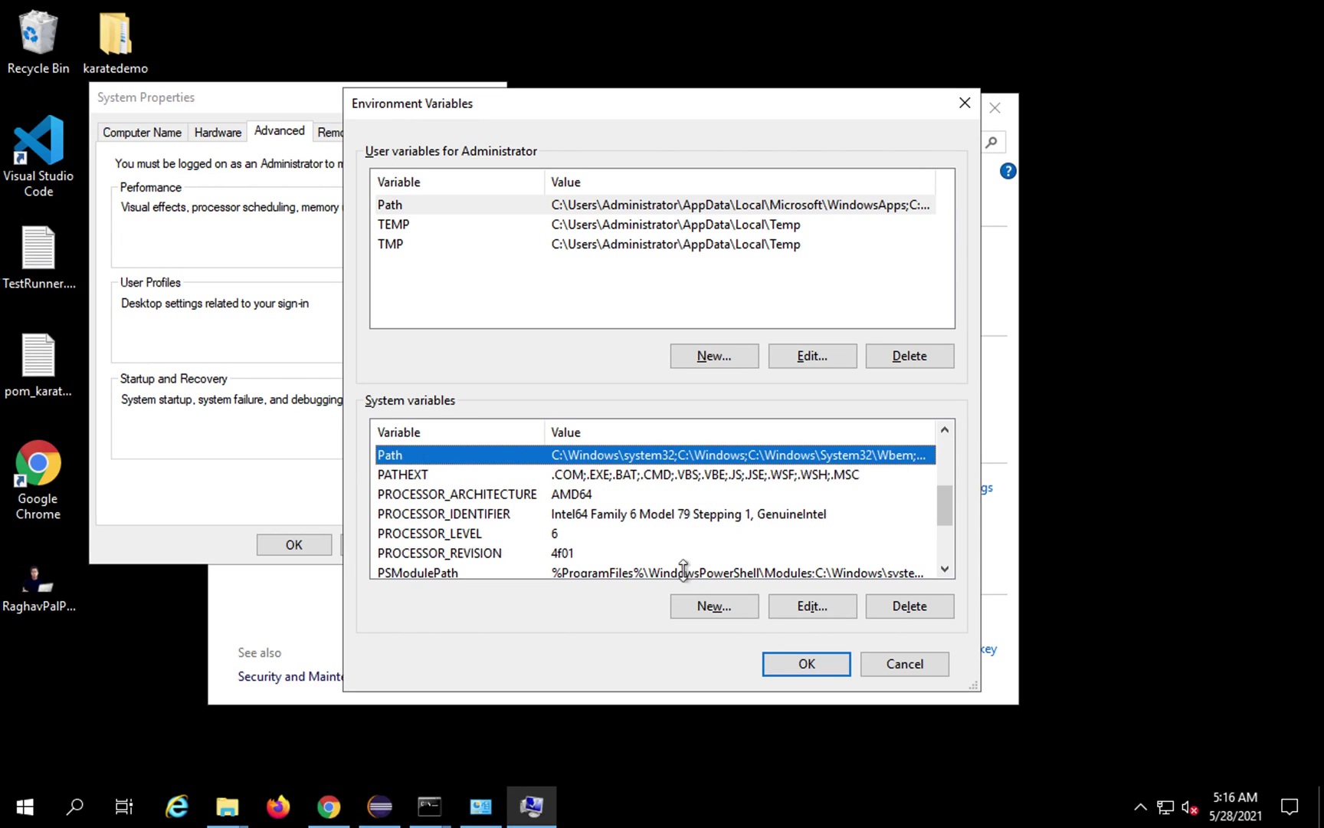
click(800, 611)
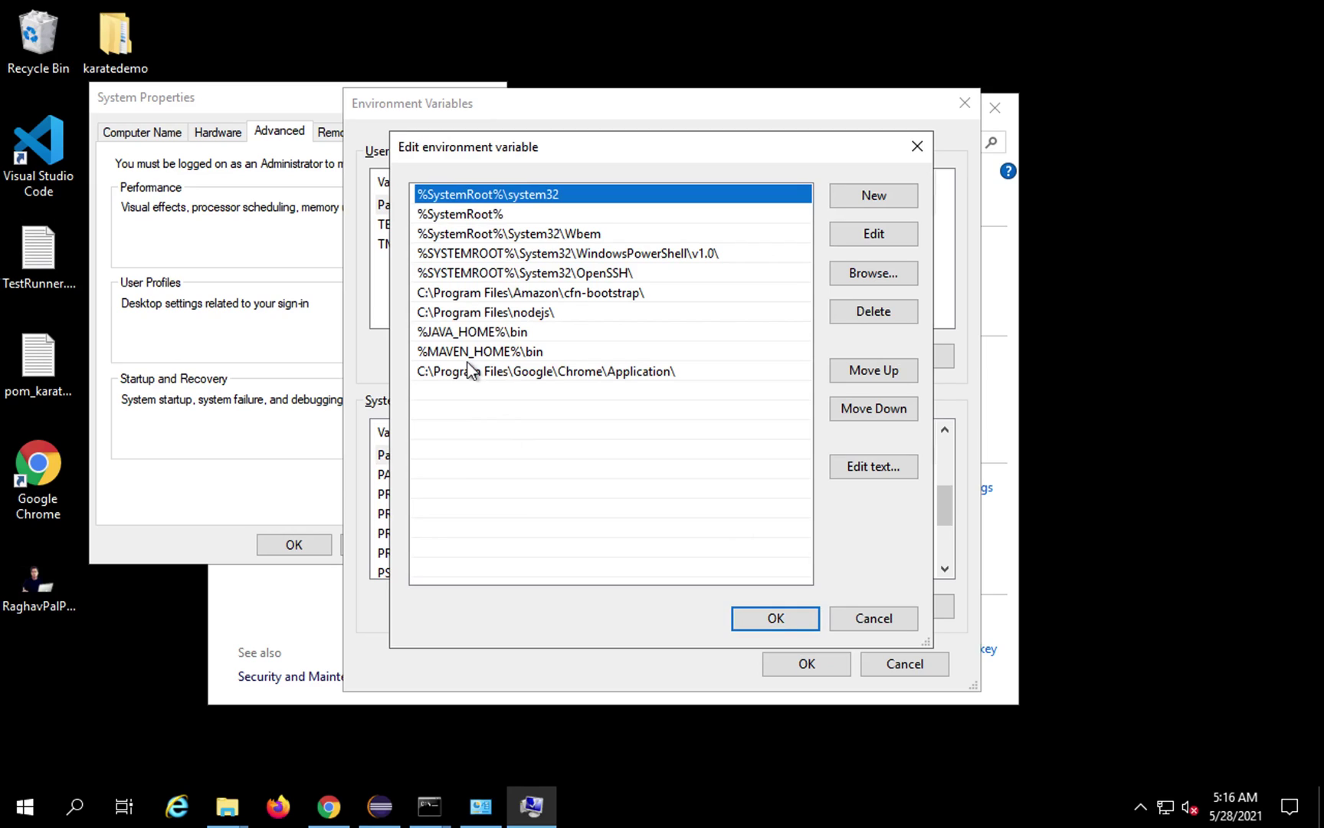
click(229, 811)
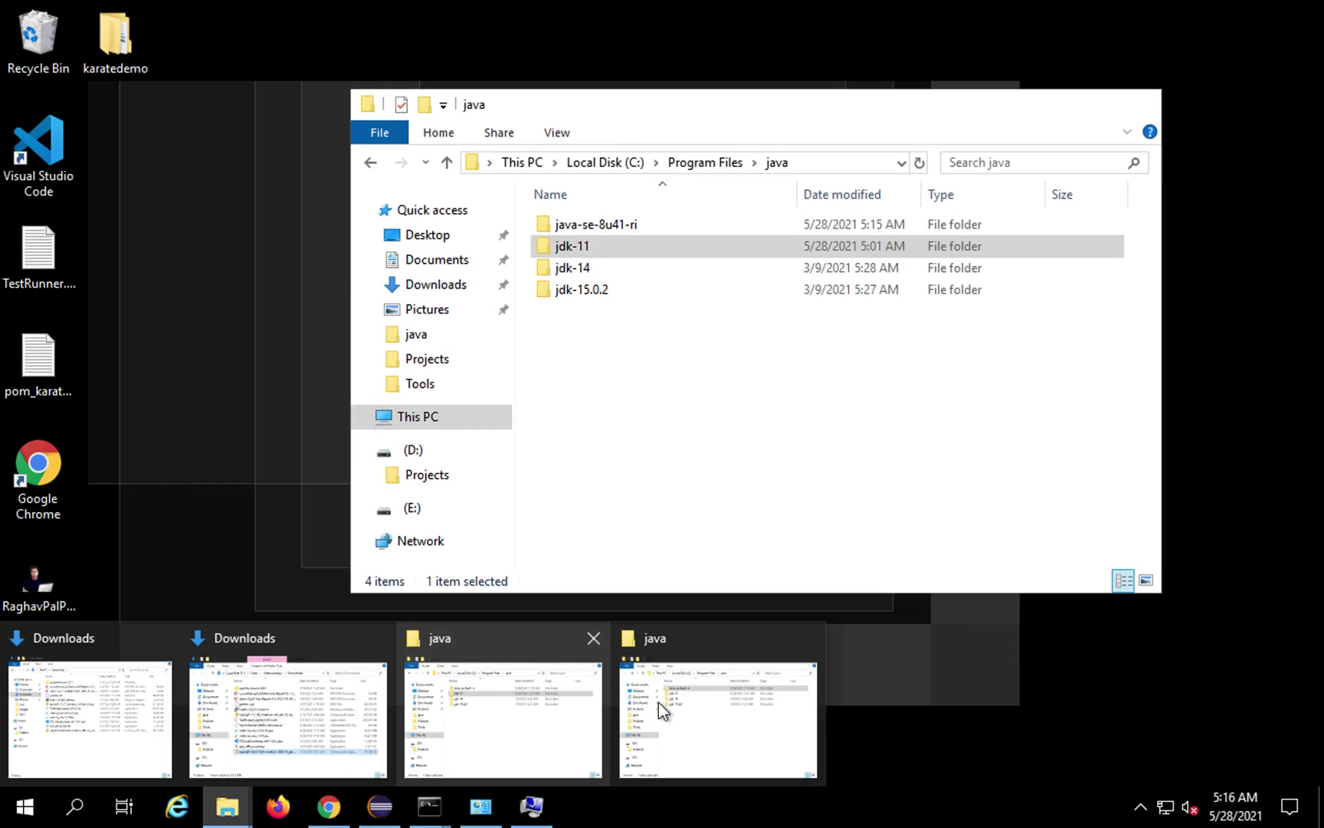
click(658, 702)
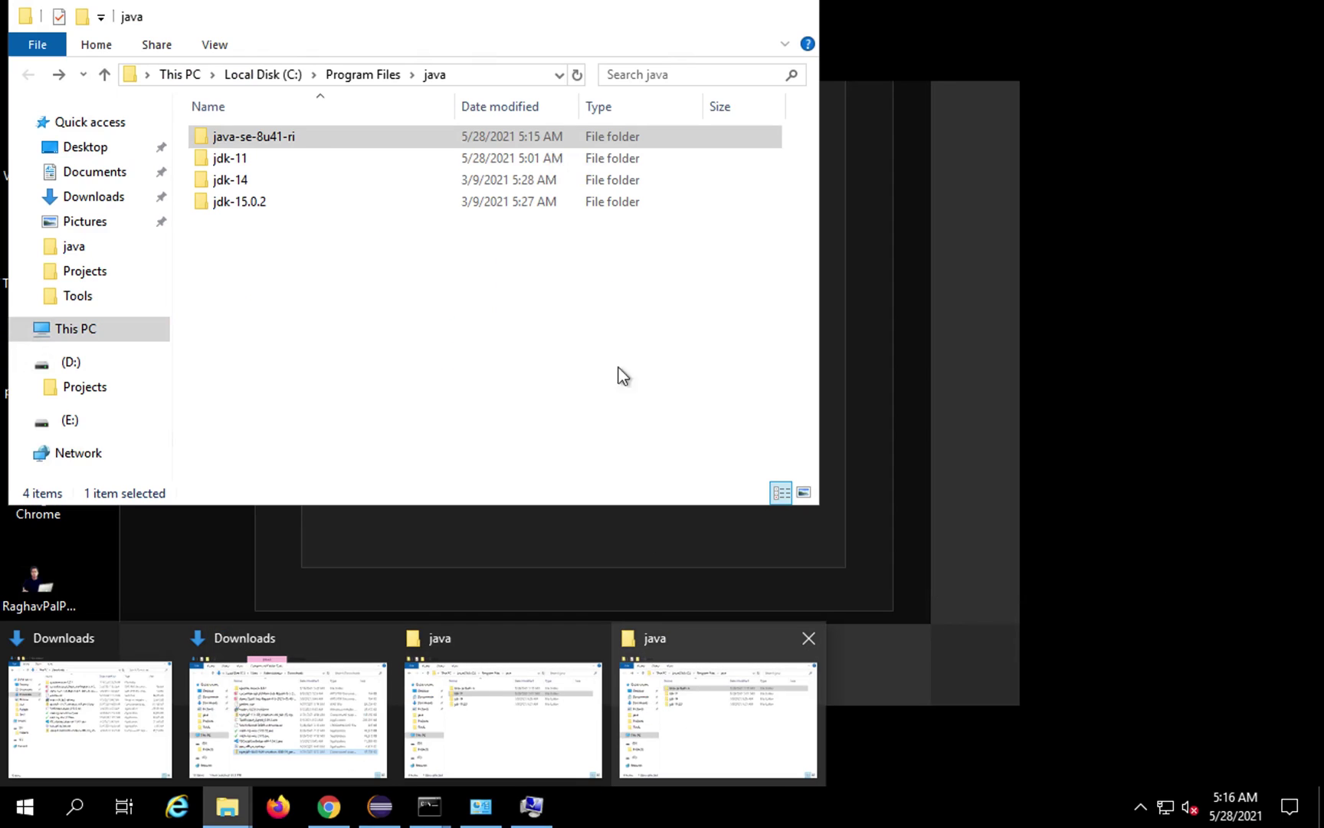
click(272, 141)
double_click(272, 140)
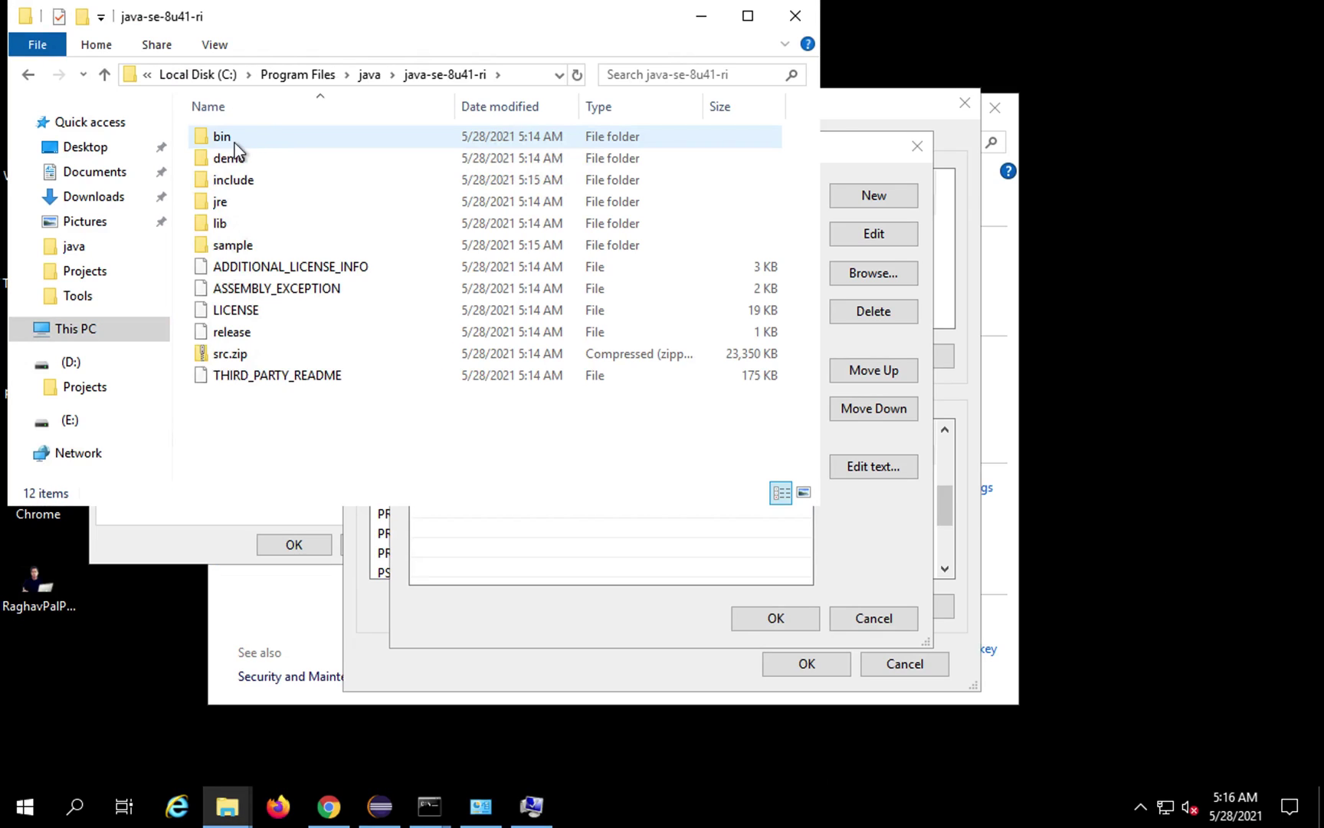
click(222, 138)
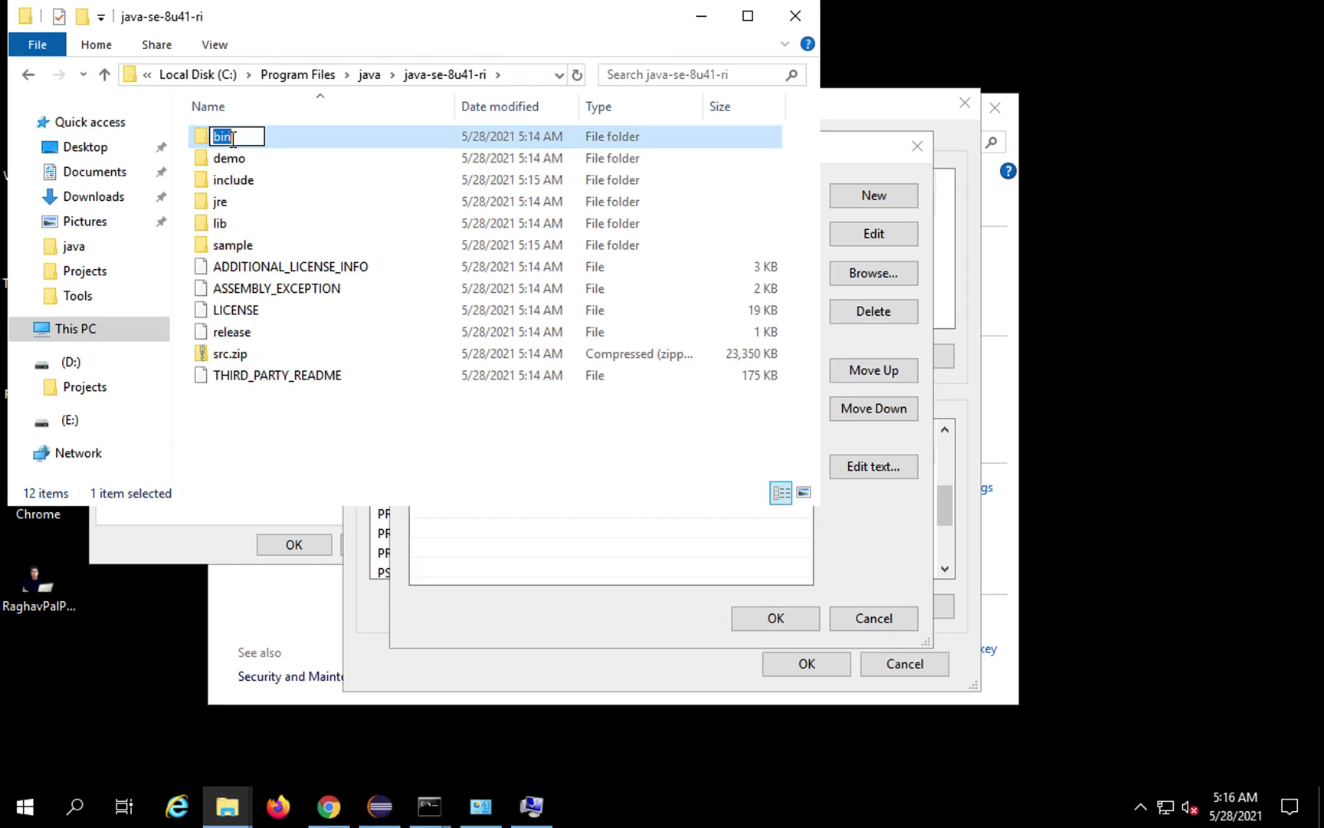
click(305, 138)
double_click(305, 138)
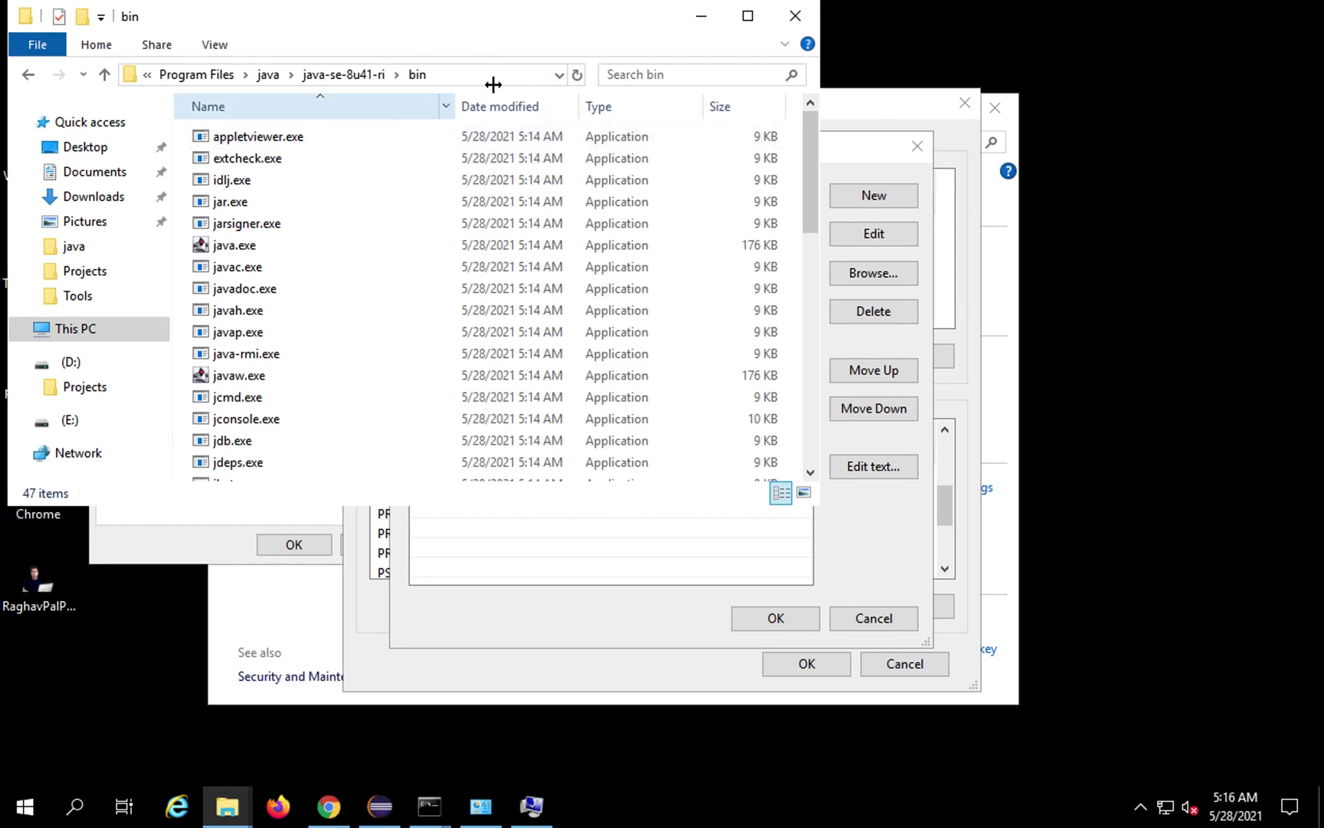
click(485, 75)
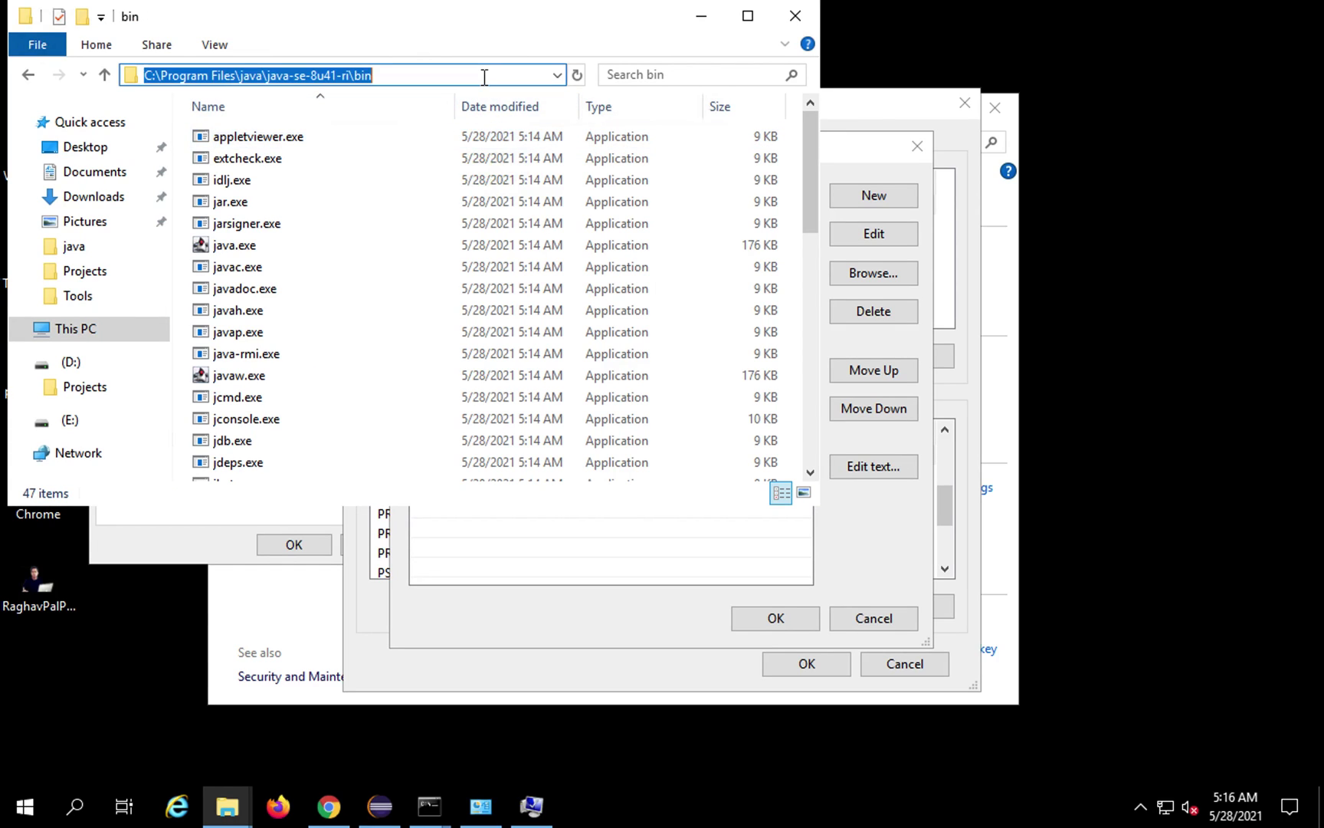
- Confirm Path lists %JAVA_HOME%\bin, then save with OK in both dialogs
click(709, 26)
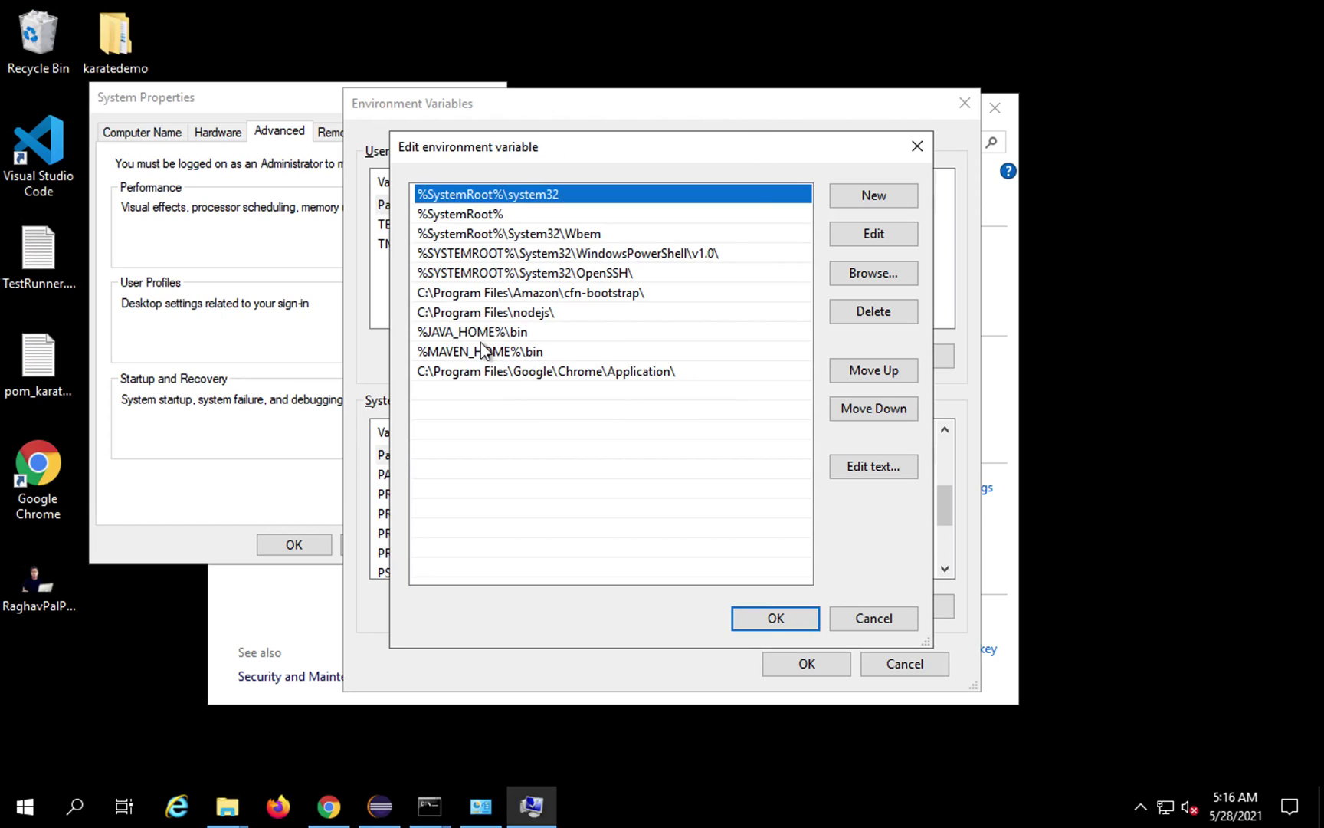
click(468, 354)
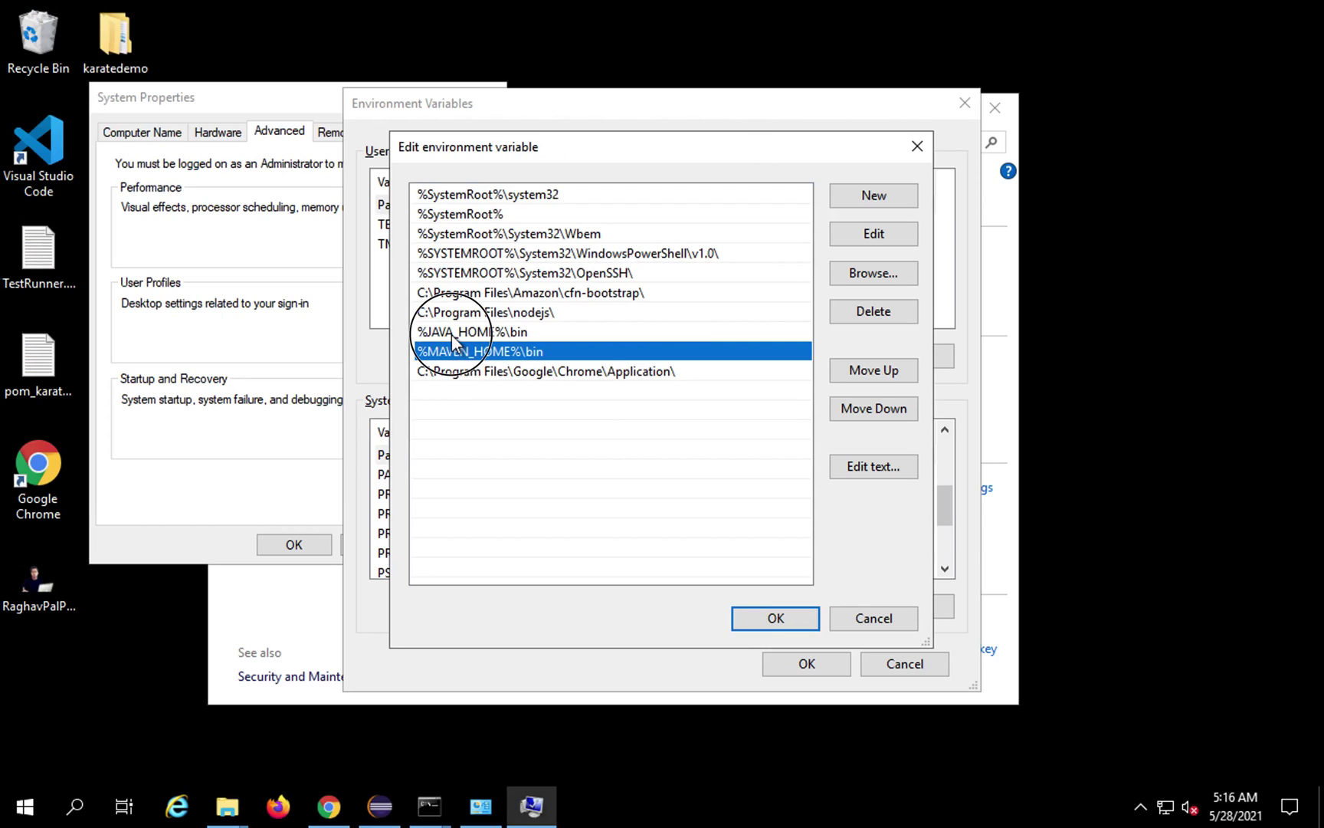
click(454, 335)
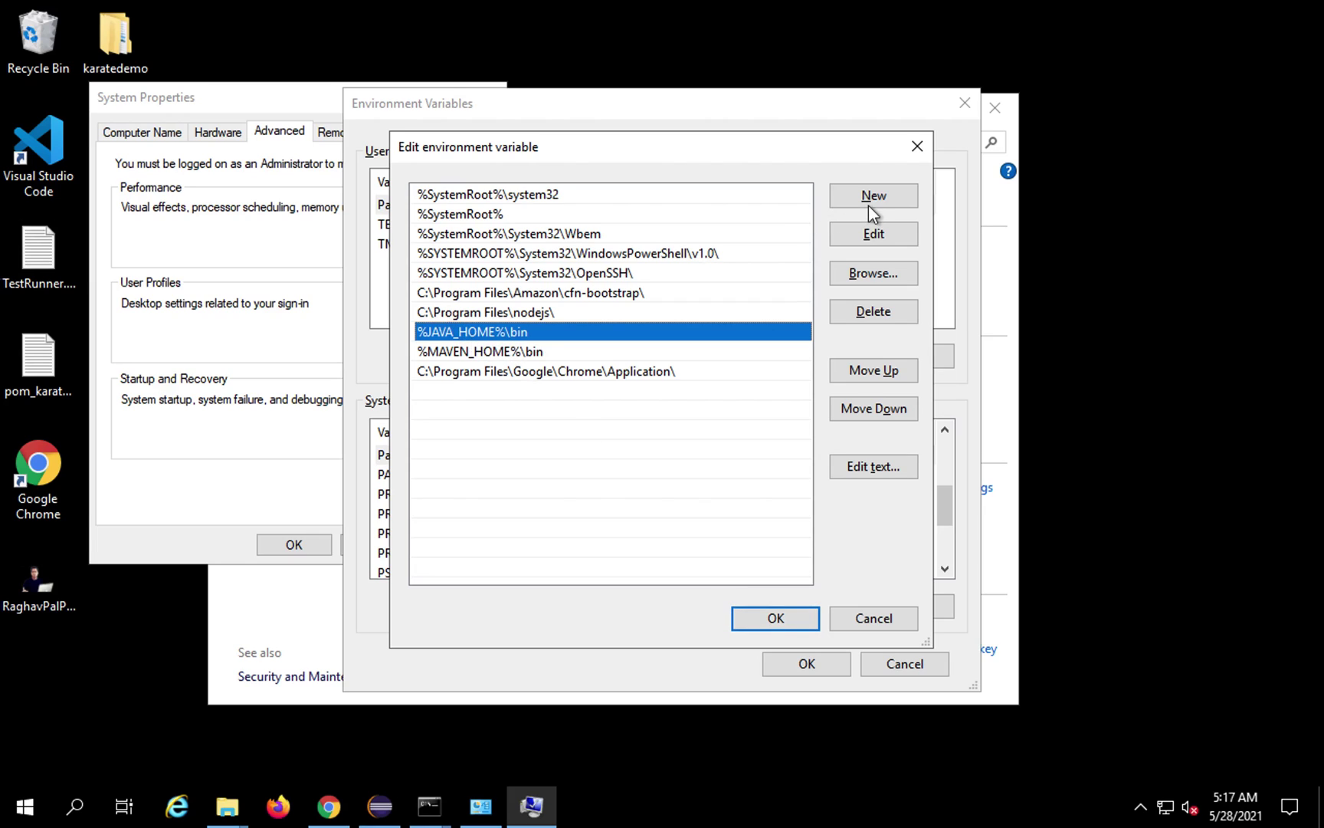
click(755, 617)
click(792, 662)
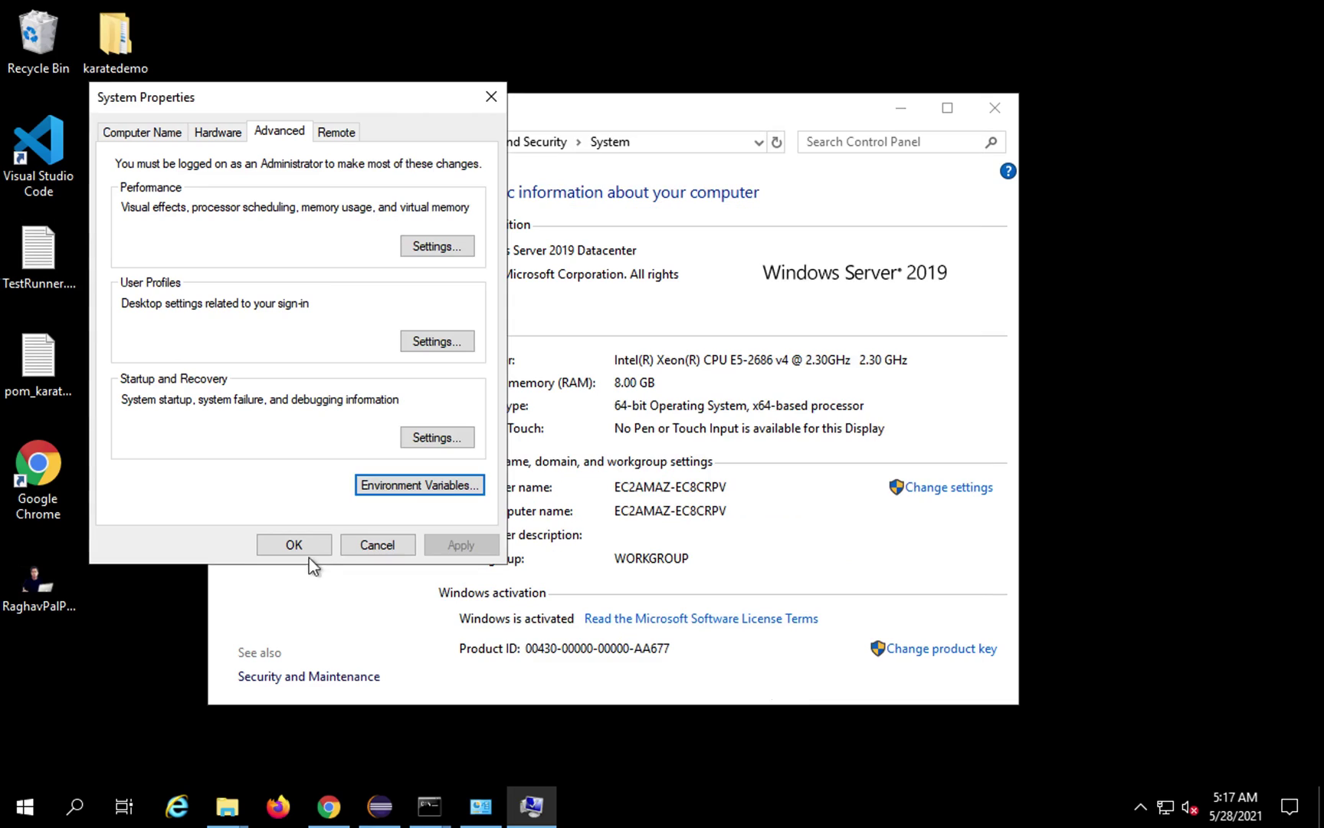
- Close System Properties, then run java -version in a new Command Prompt, showing 1.8.0_41
click(304, 551)
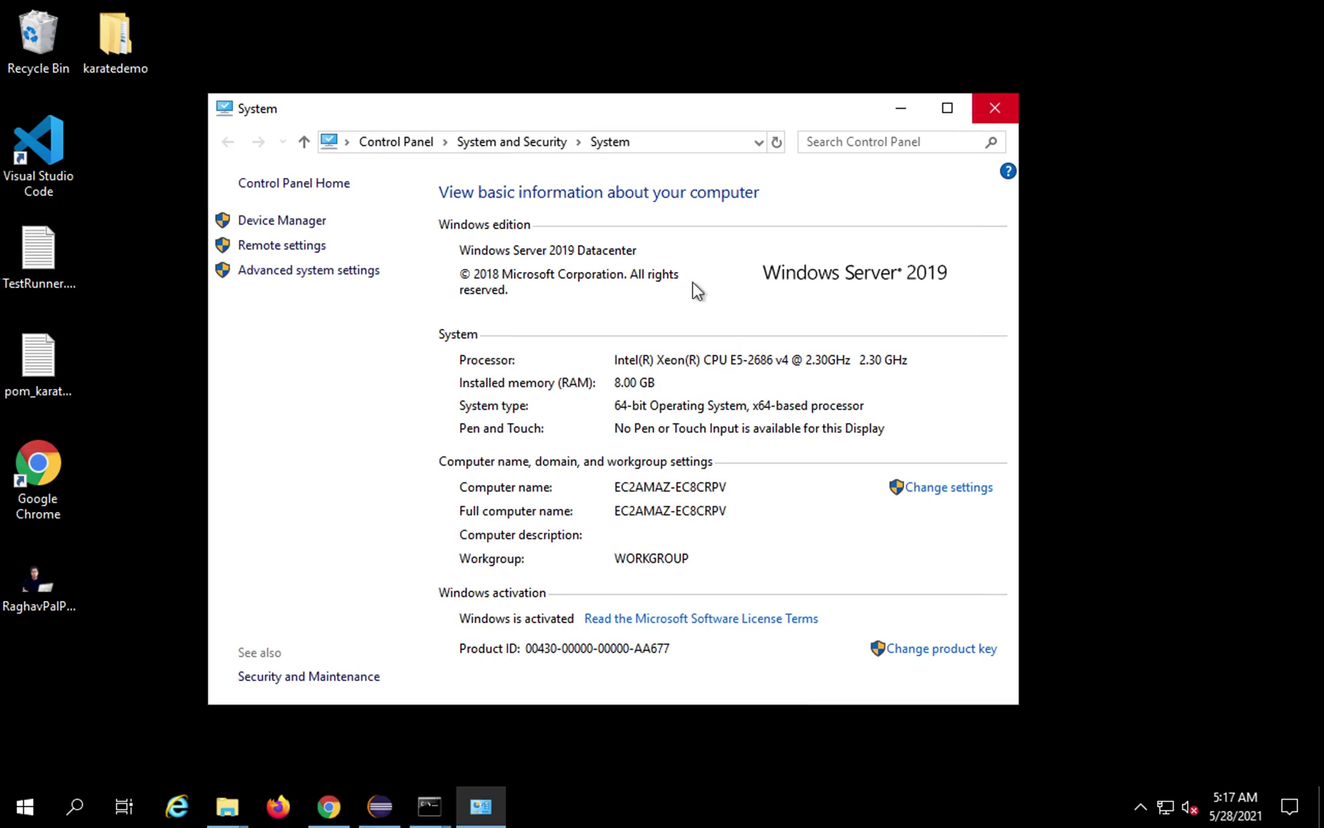
key(super)
text(c)
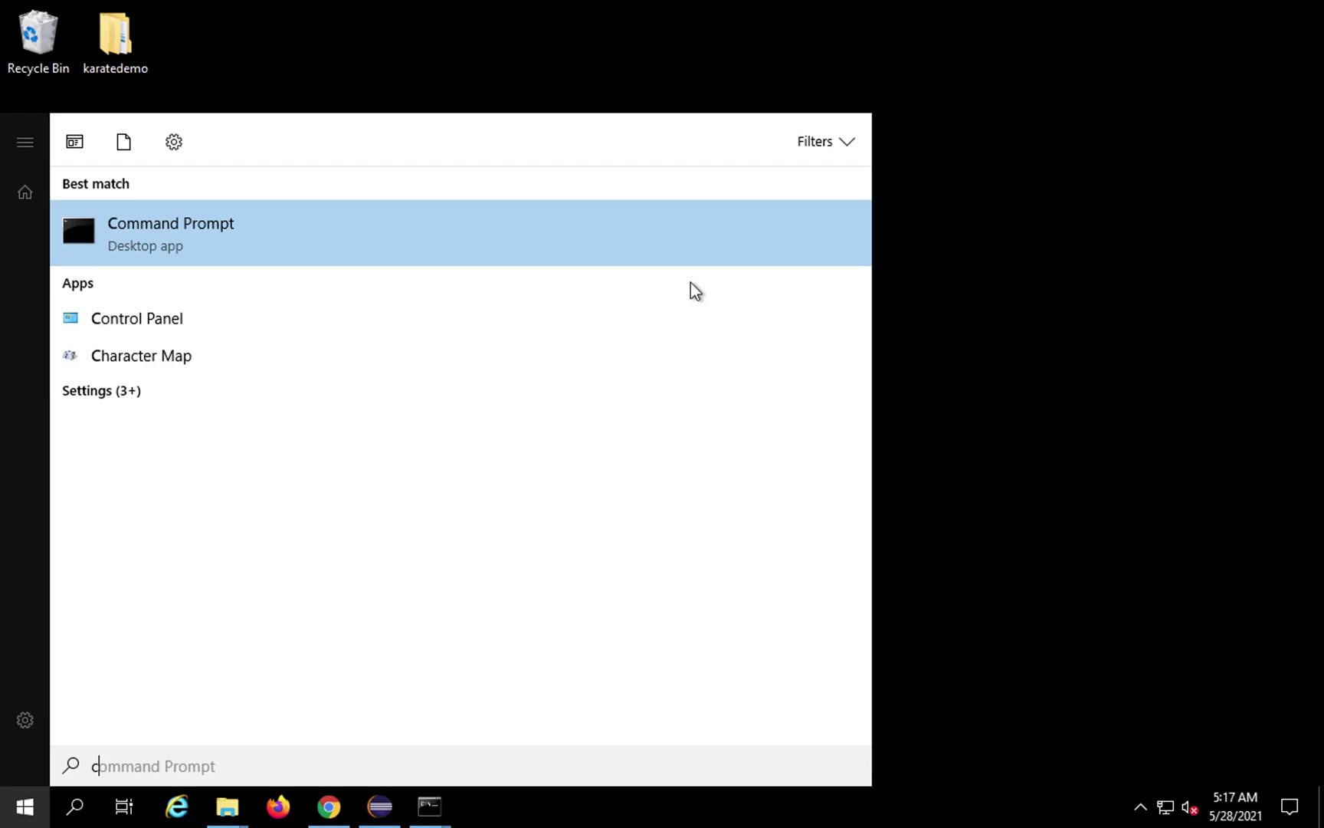
text(md)
key(Return)
text(java -version)
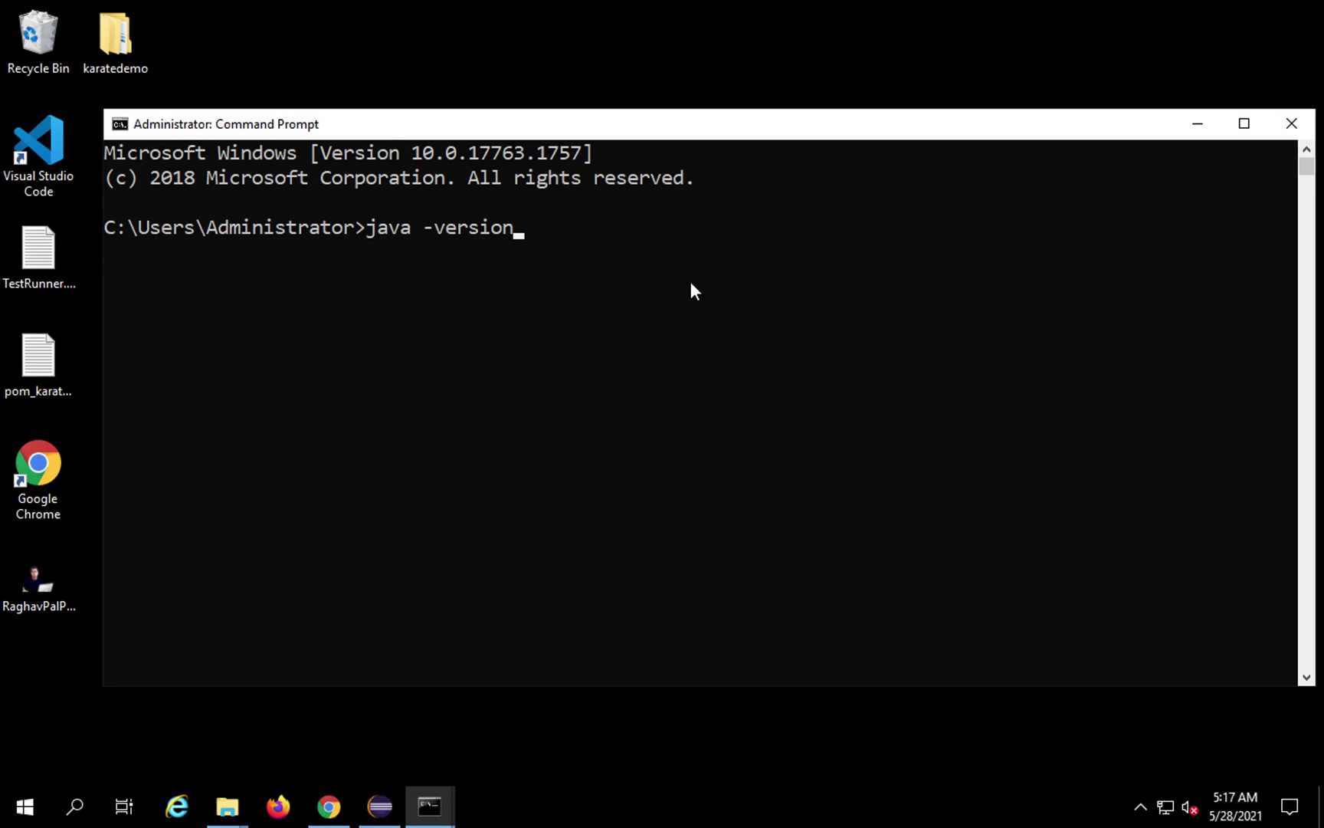
key(Return)
drag(224, 239, 416, 257)
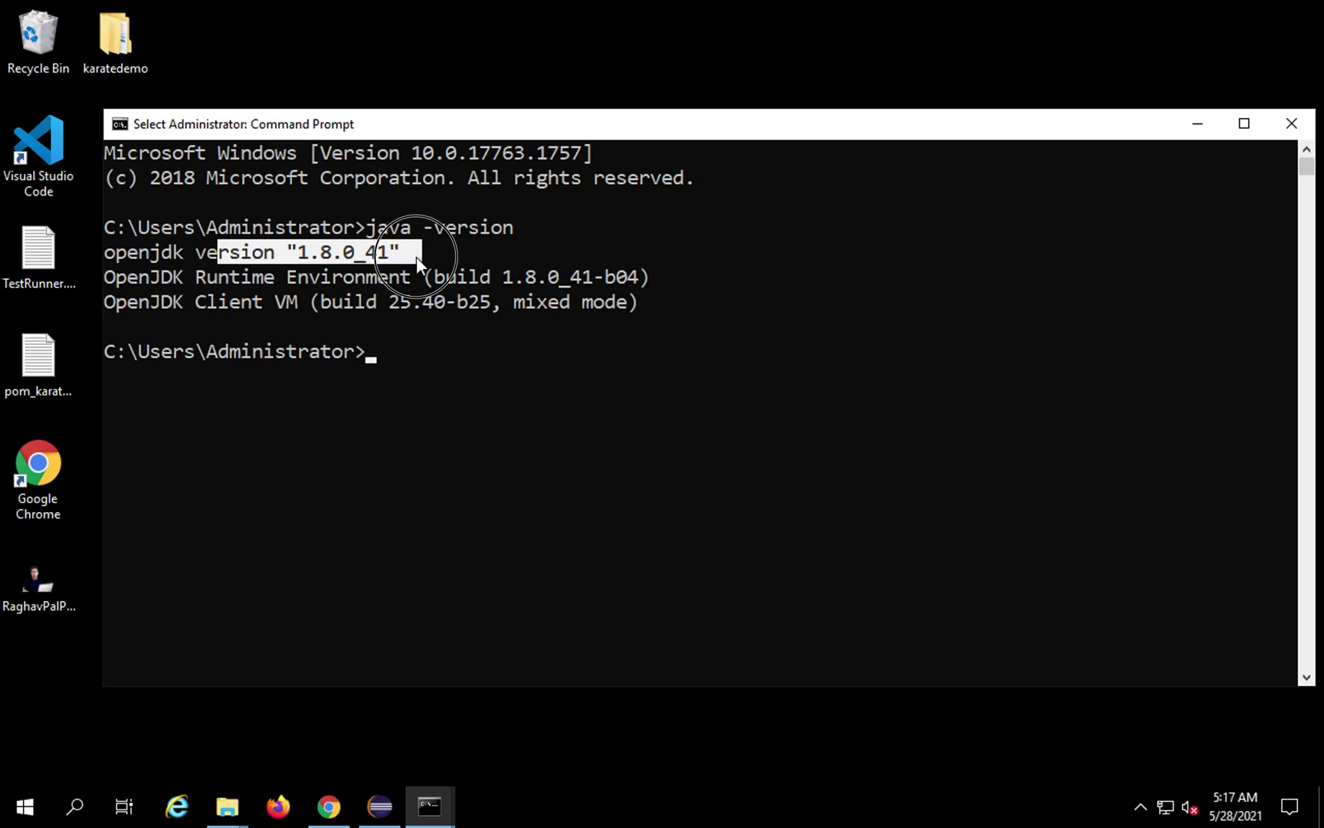
- Run javac -version and confirm it reports javac 1.8.0_41 alongside the OpenJDK build
click(423, 353)
text(ja)
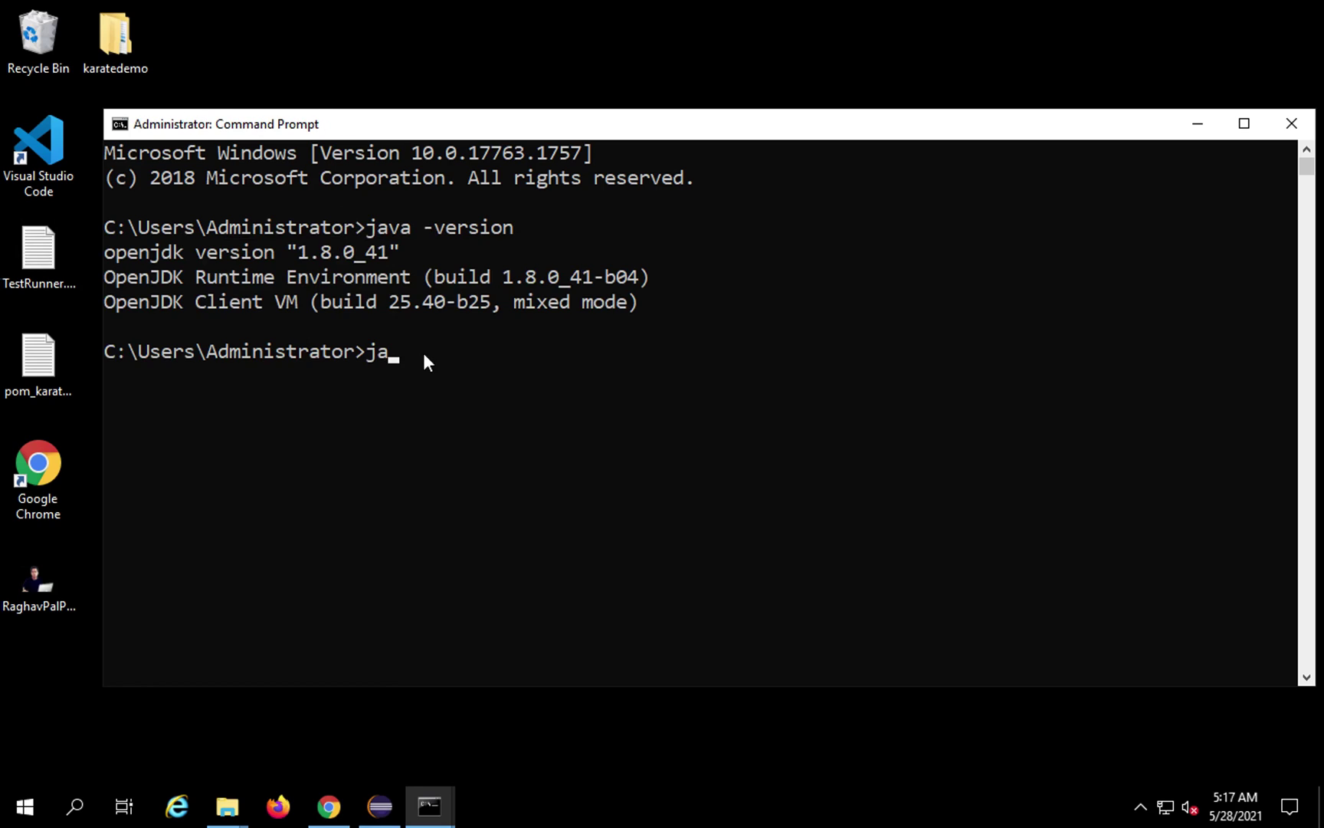
text(vac -version)
key(Return)
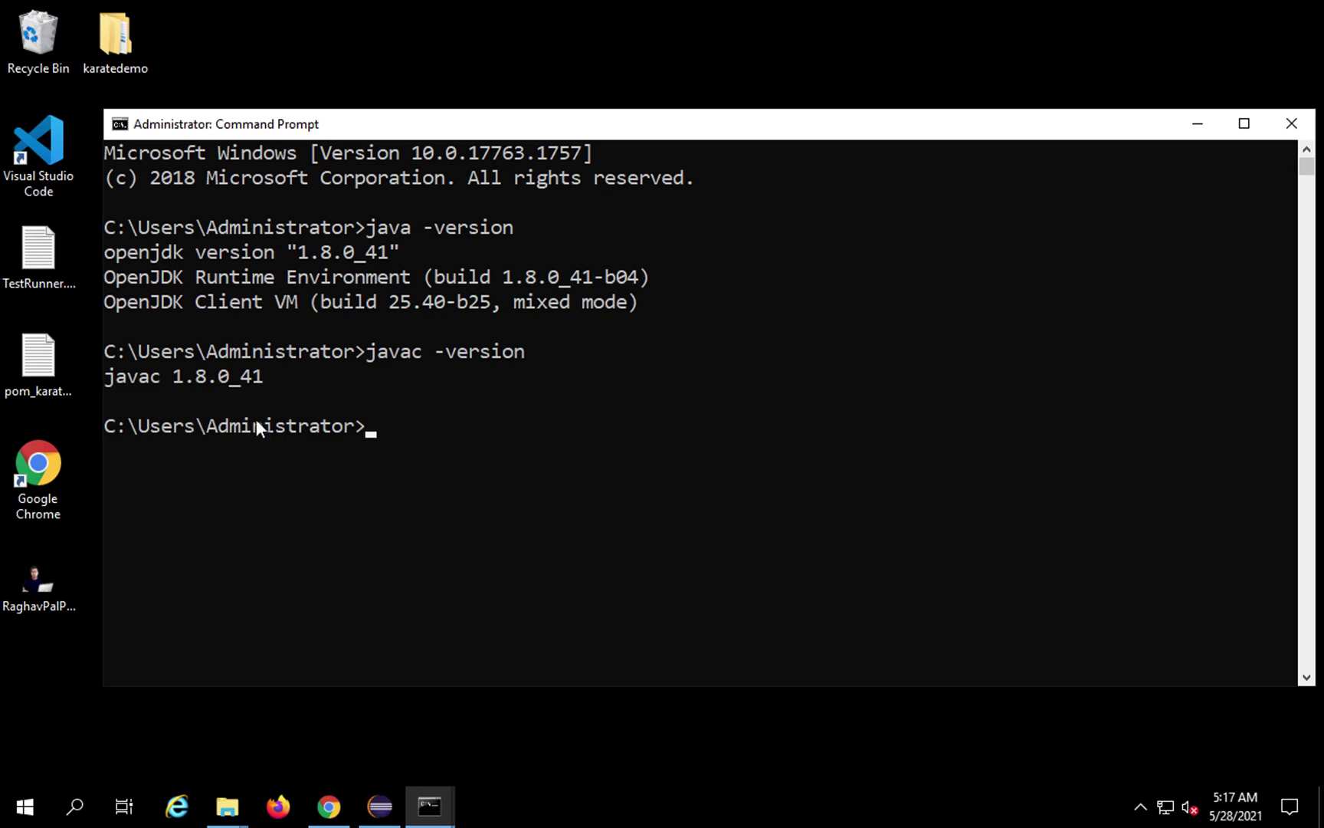
drag(153, 375, 272, 376)
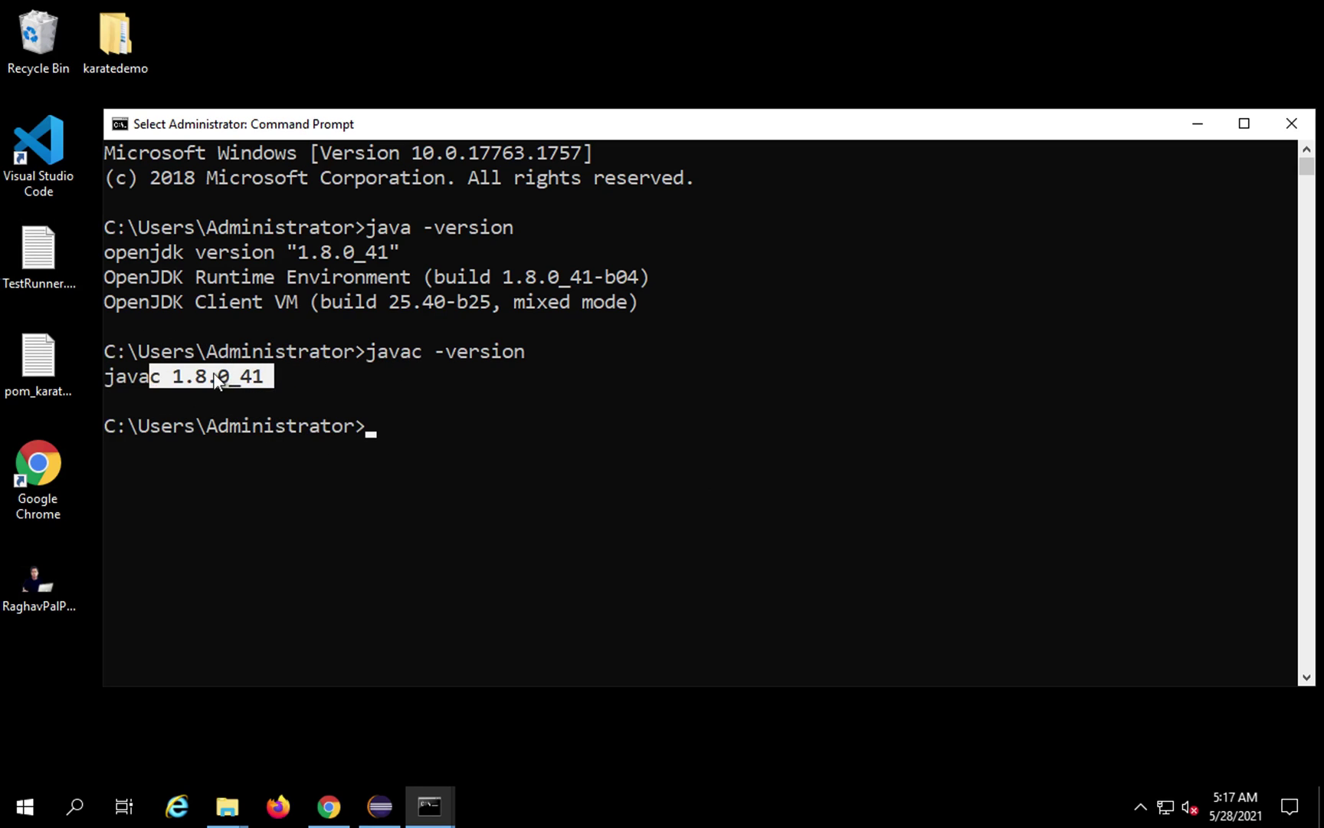
drag(263, 251, 487, 273)
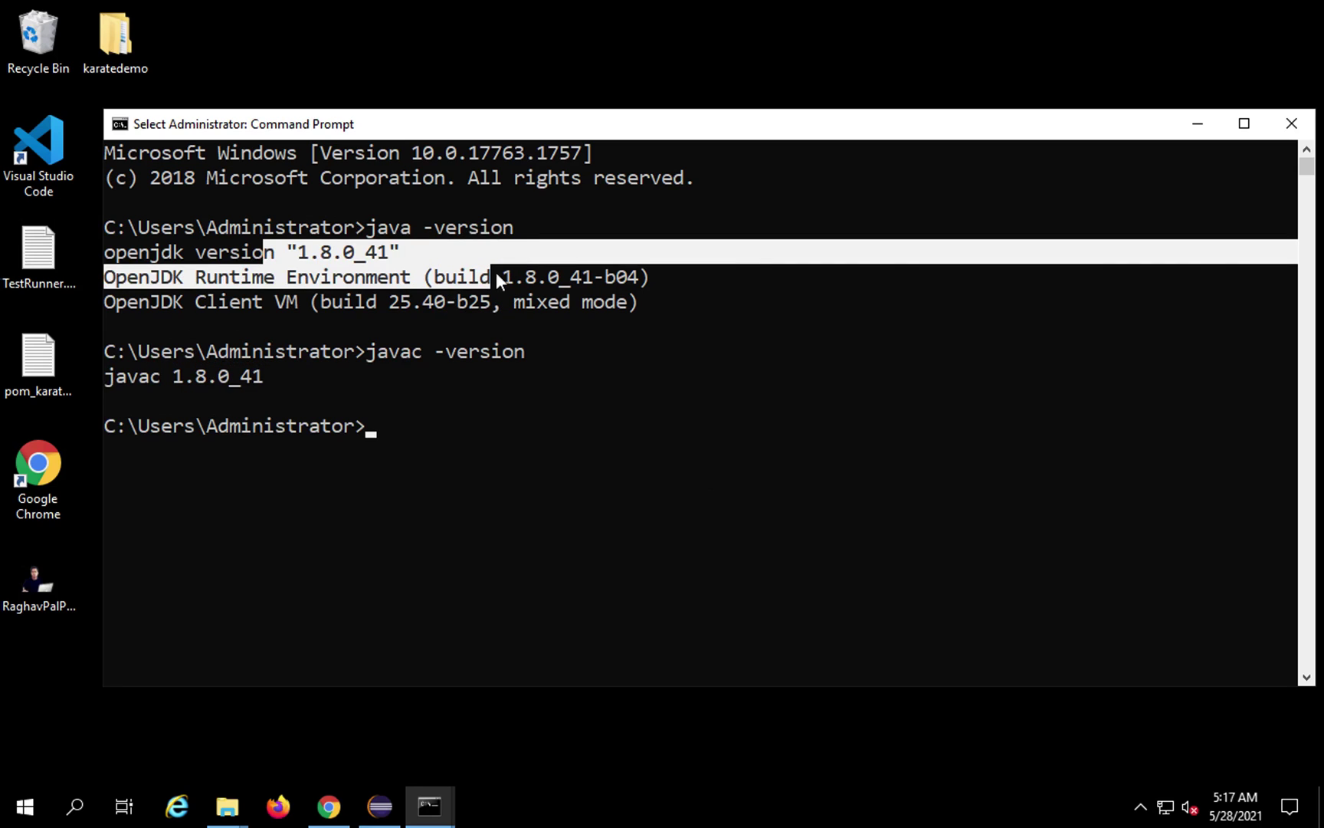